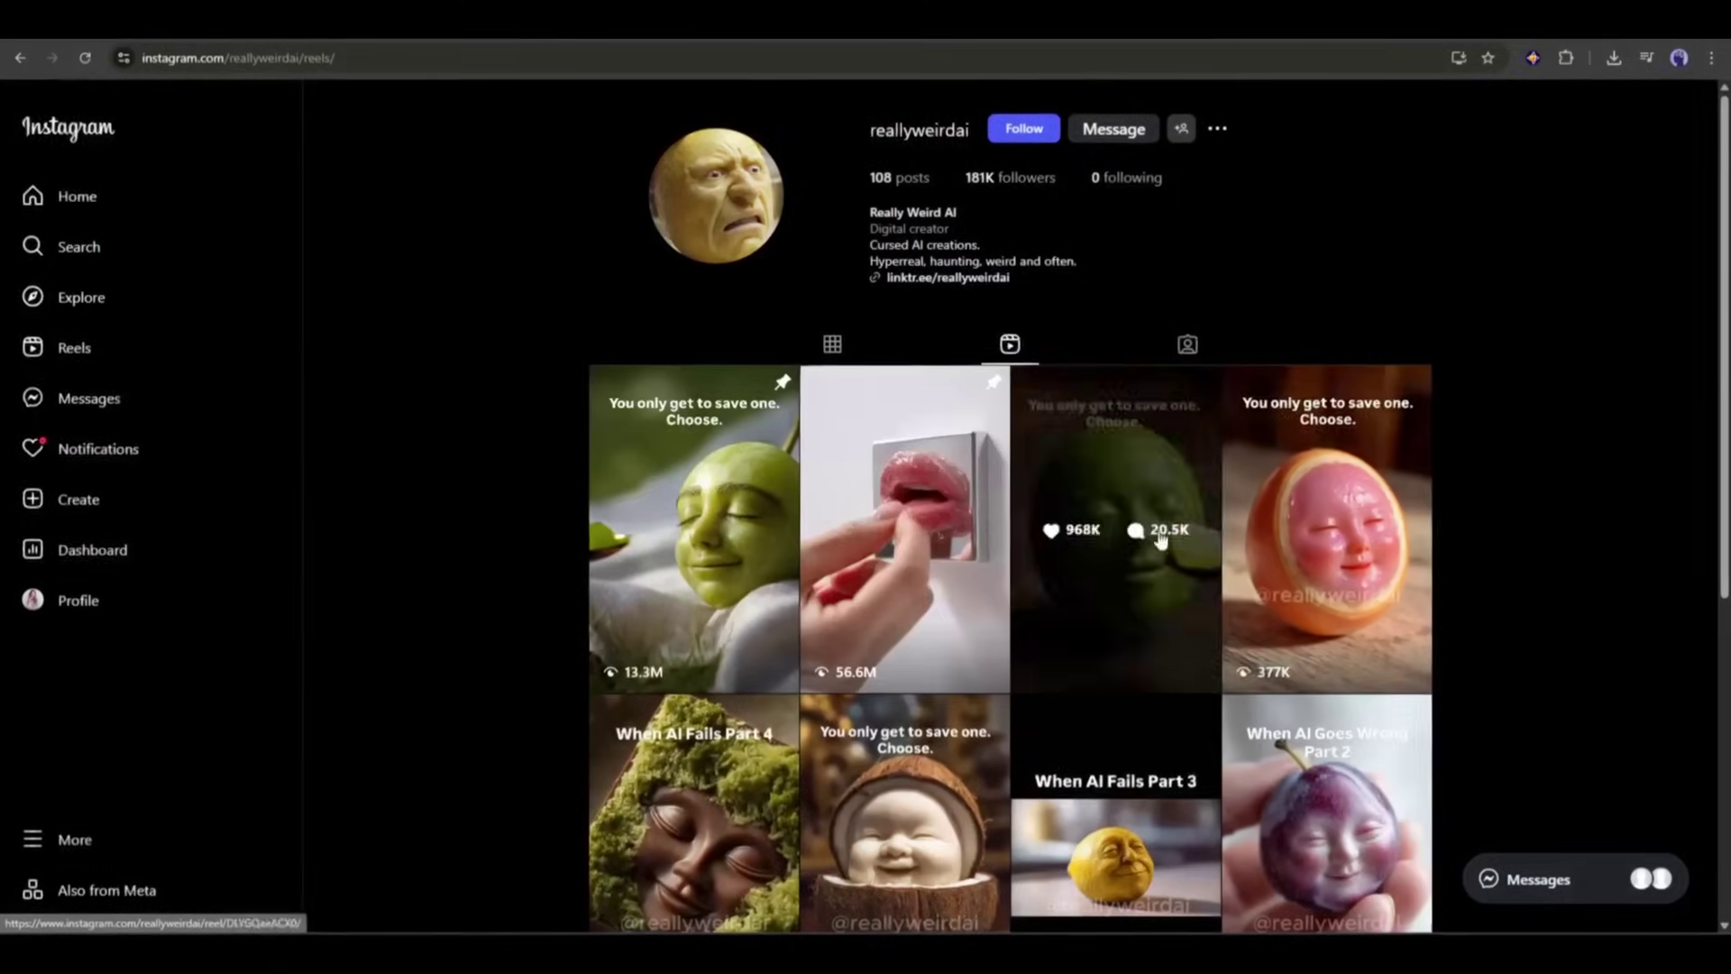
# - Sign in to PixVerse with the Google account
pyautogui.scroll(-7, 1003, 545)
pyautogui.scroll(-15, 1003, 546)
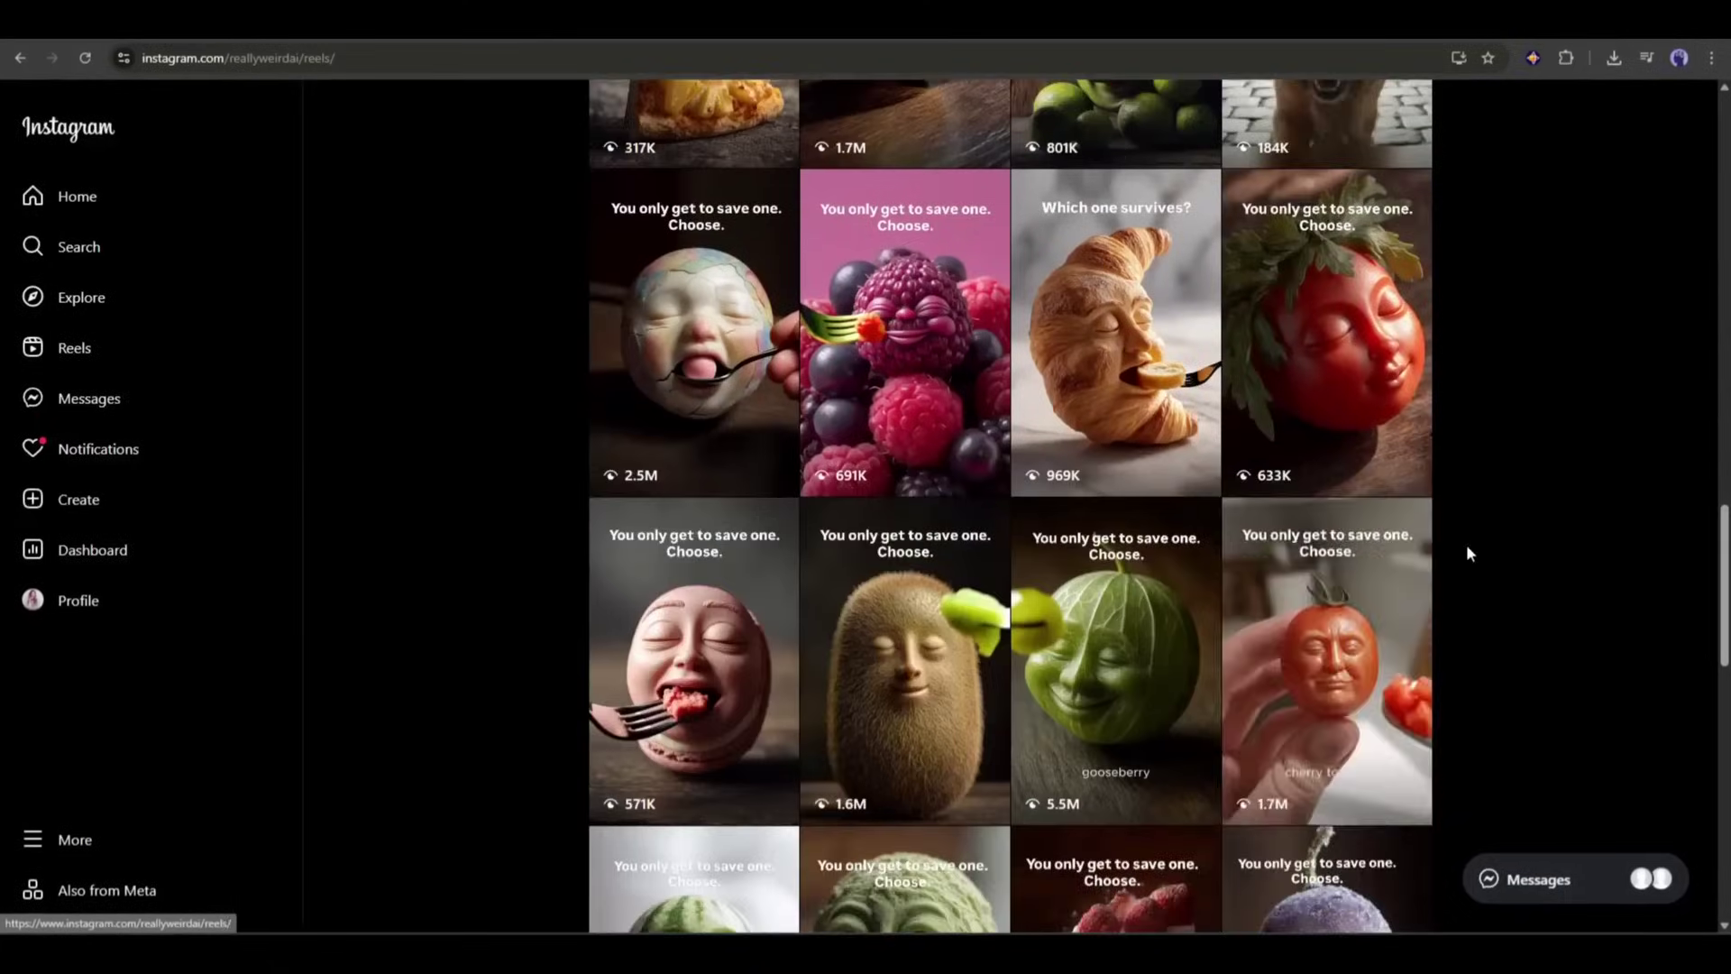
pyautogui.scroll(-8, 1404, 543)
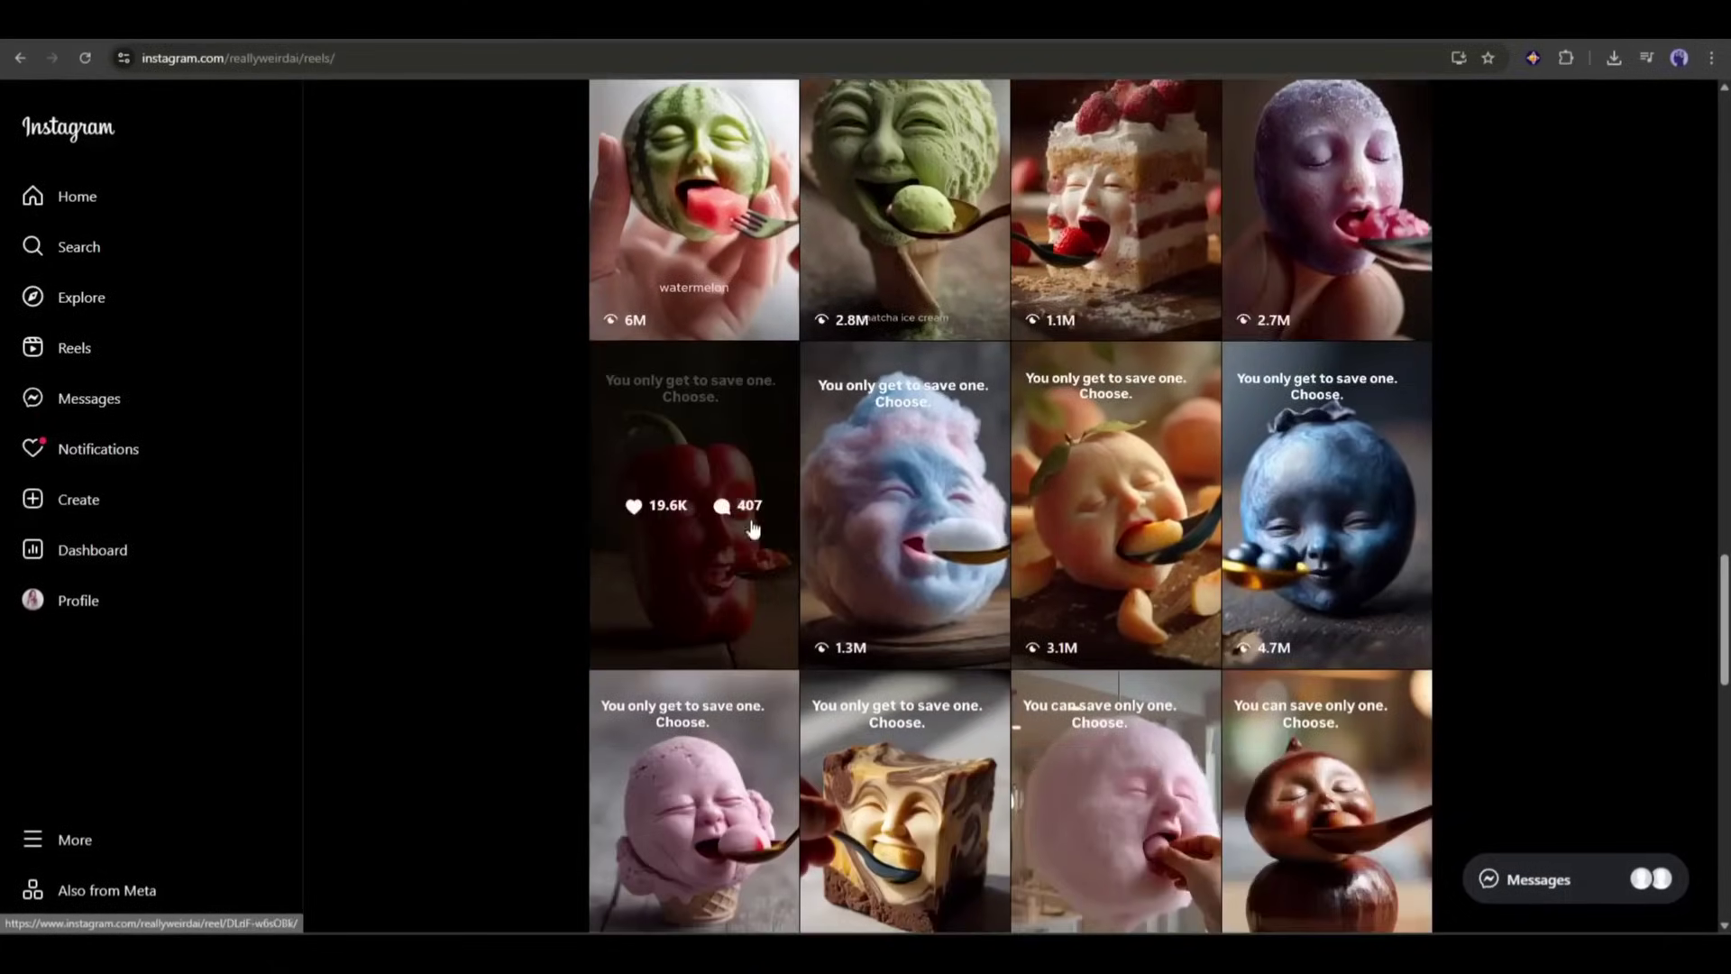
pyautogui.scroll(-2, 709, 604)
pyautogui.scroll(10, 1244, 501)
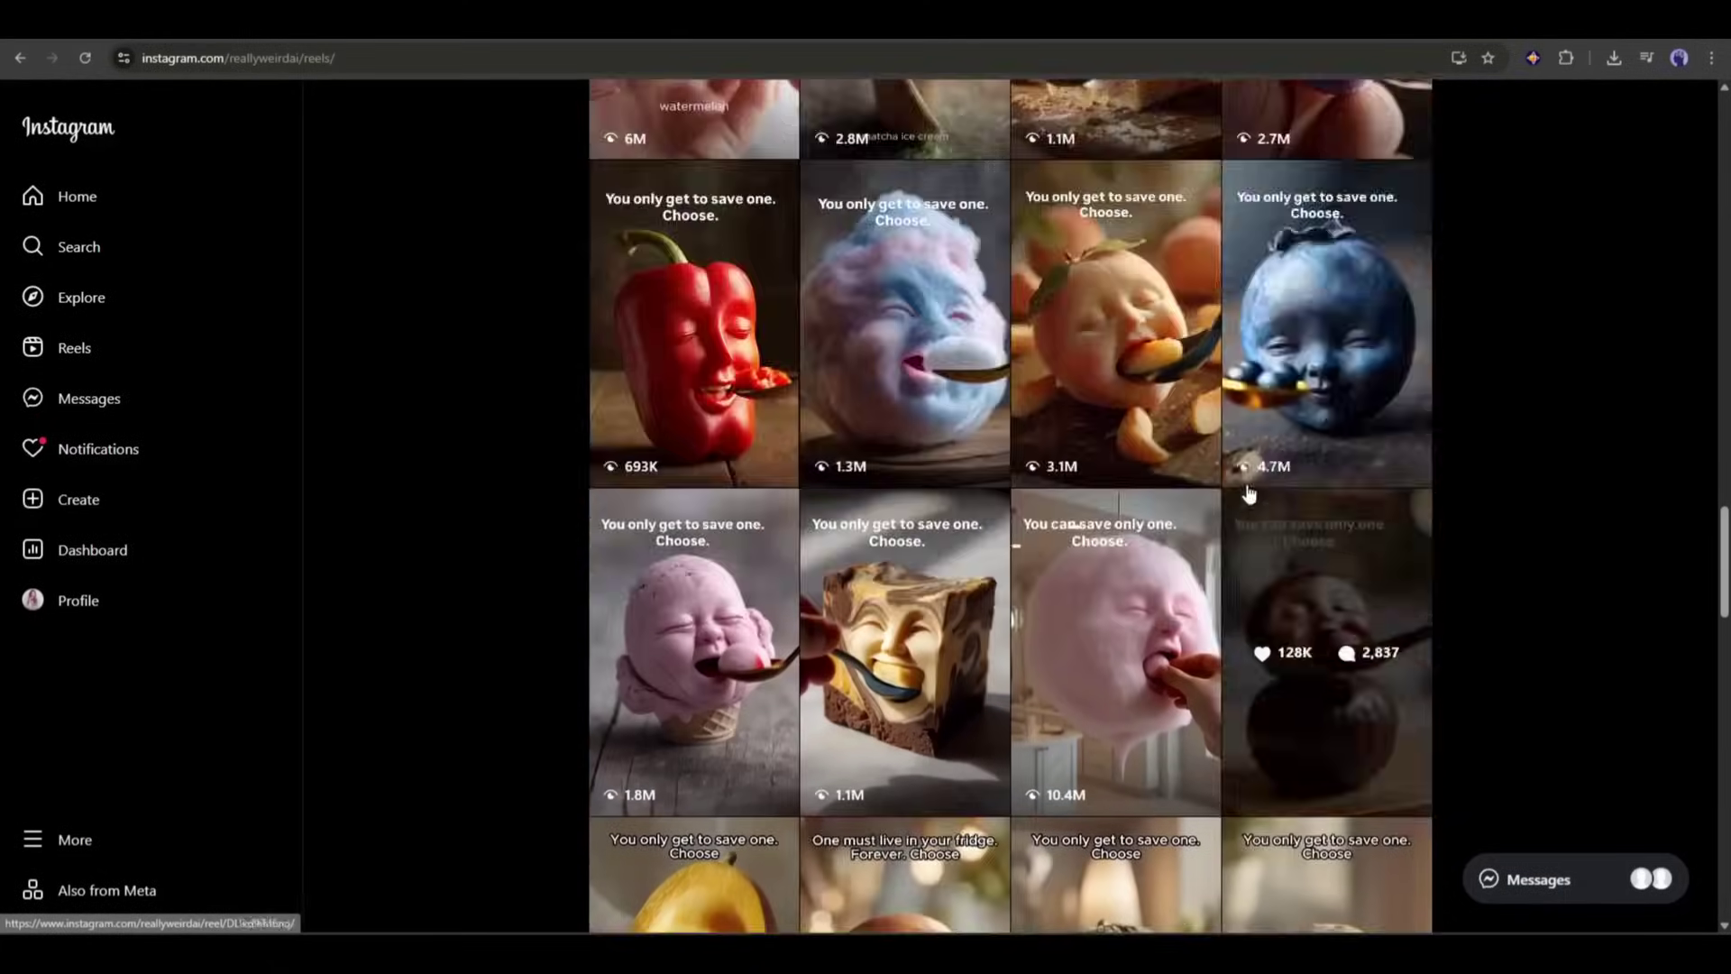
pyautogui.scroll(15, 1241, 494)
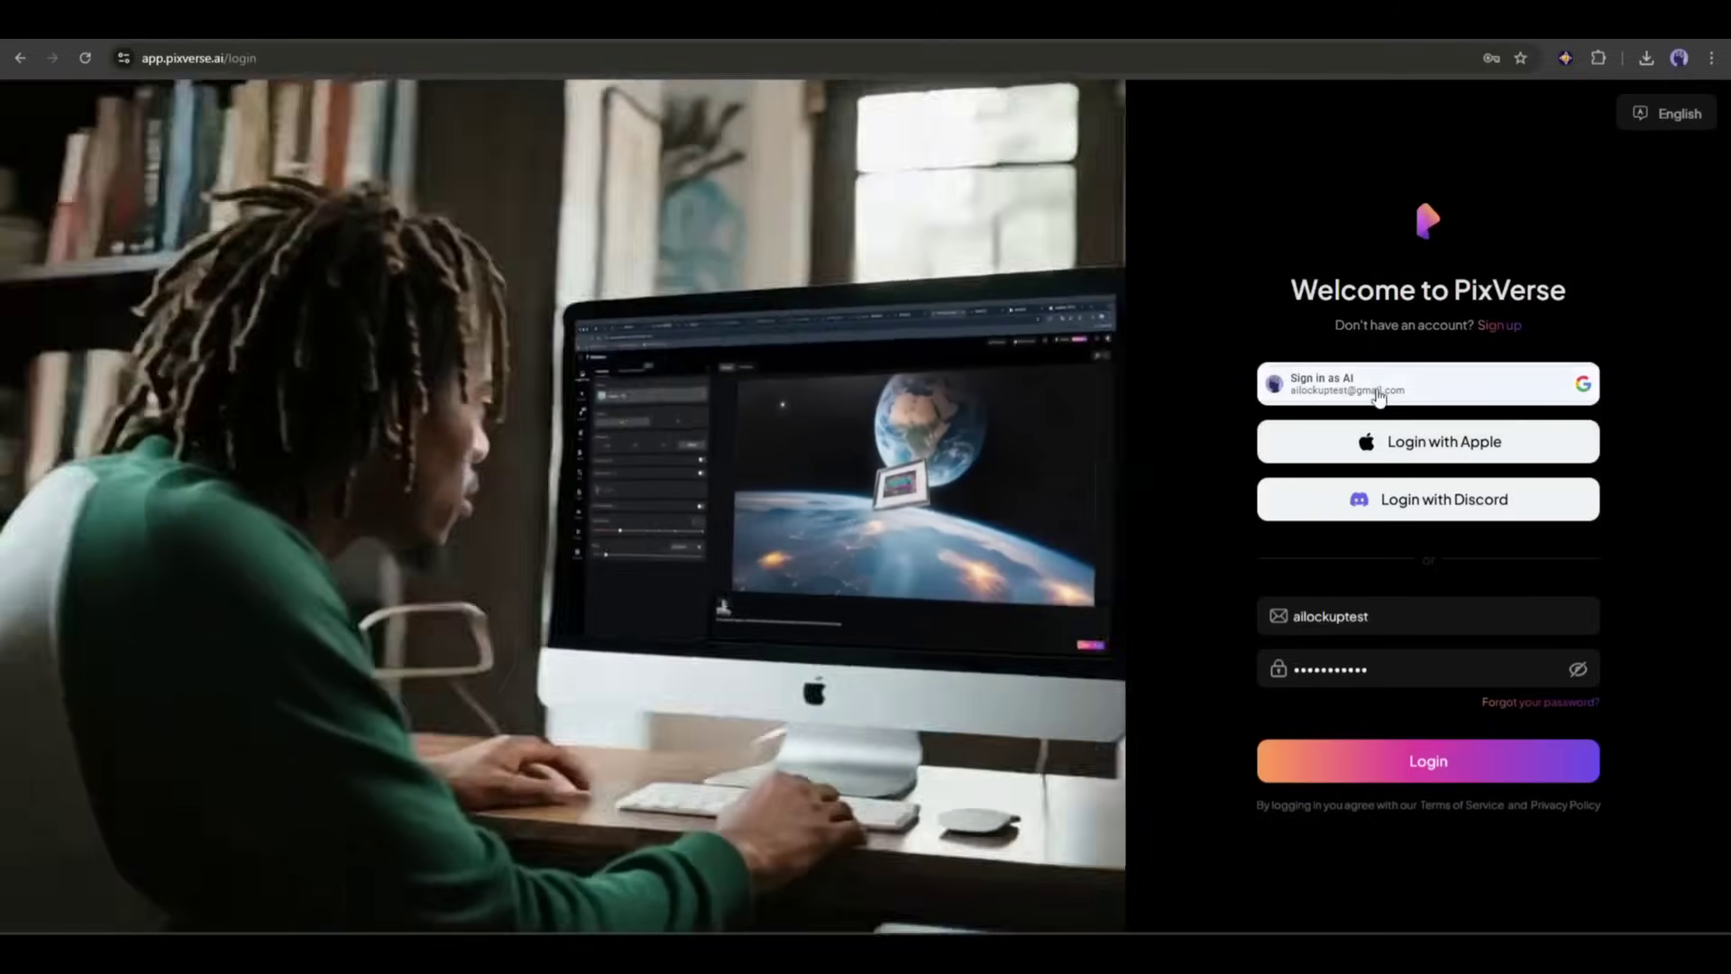
pyautogui.click(1379, 386)
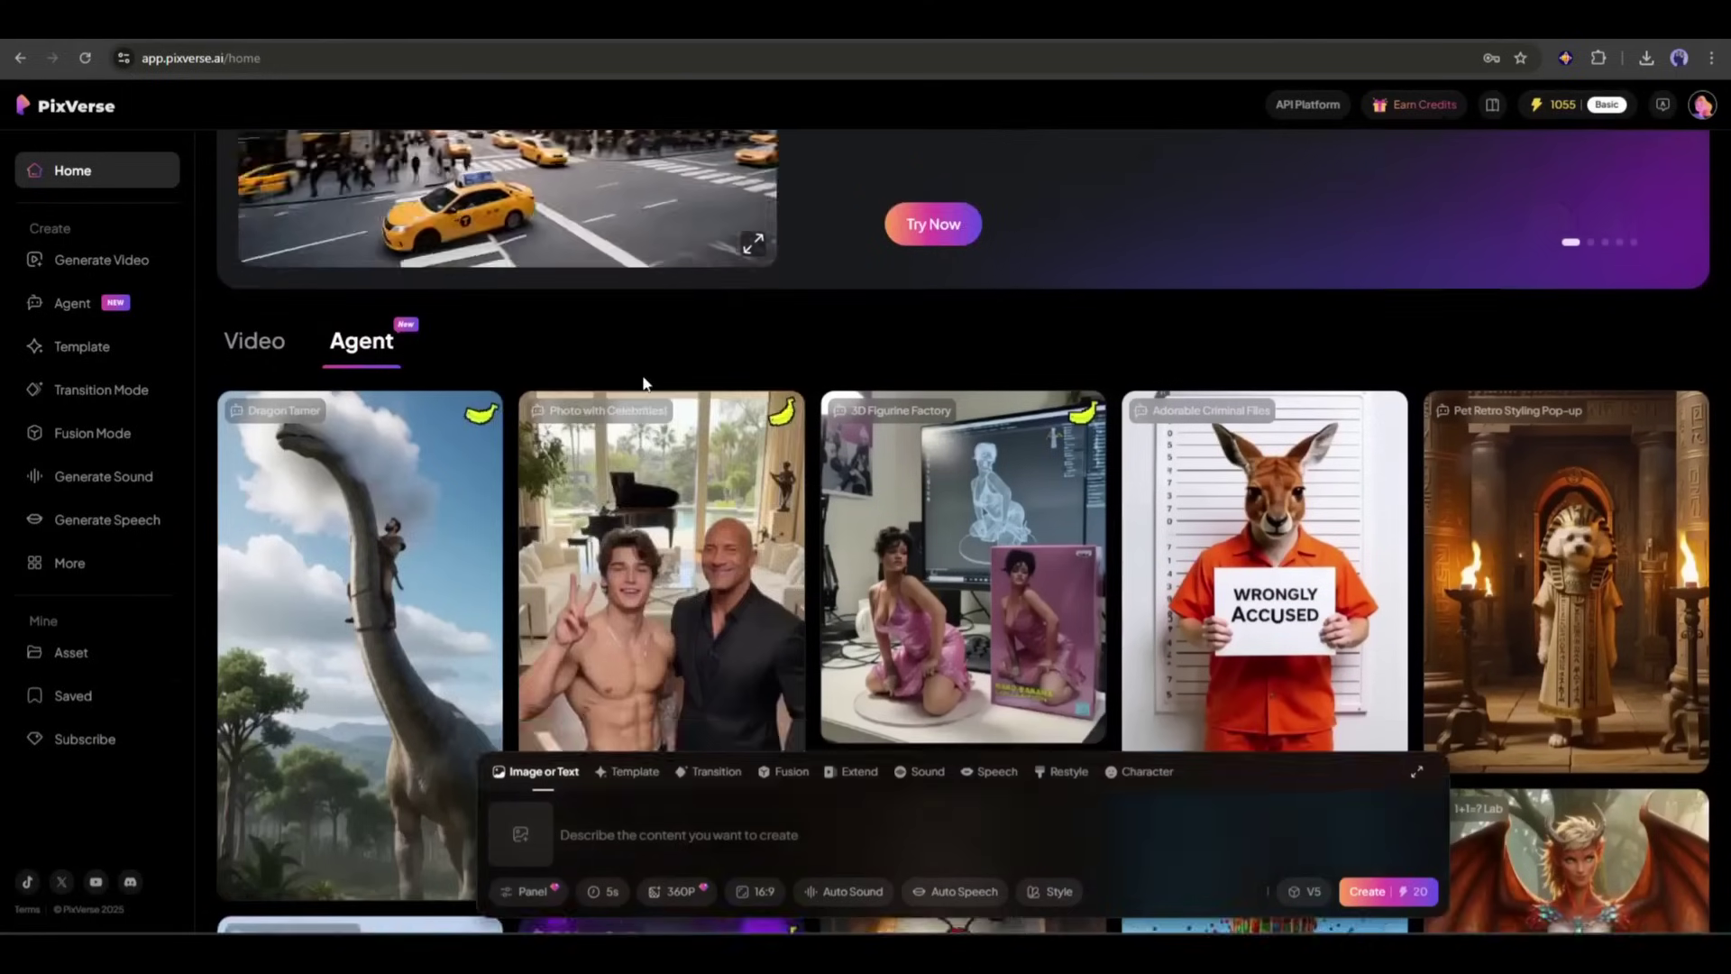
# - Browse the Agent template grid on the home page
pyautogui.scroll(-5, 424, 376)
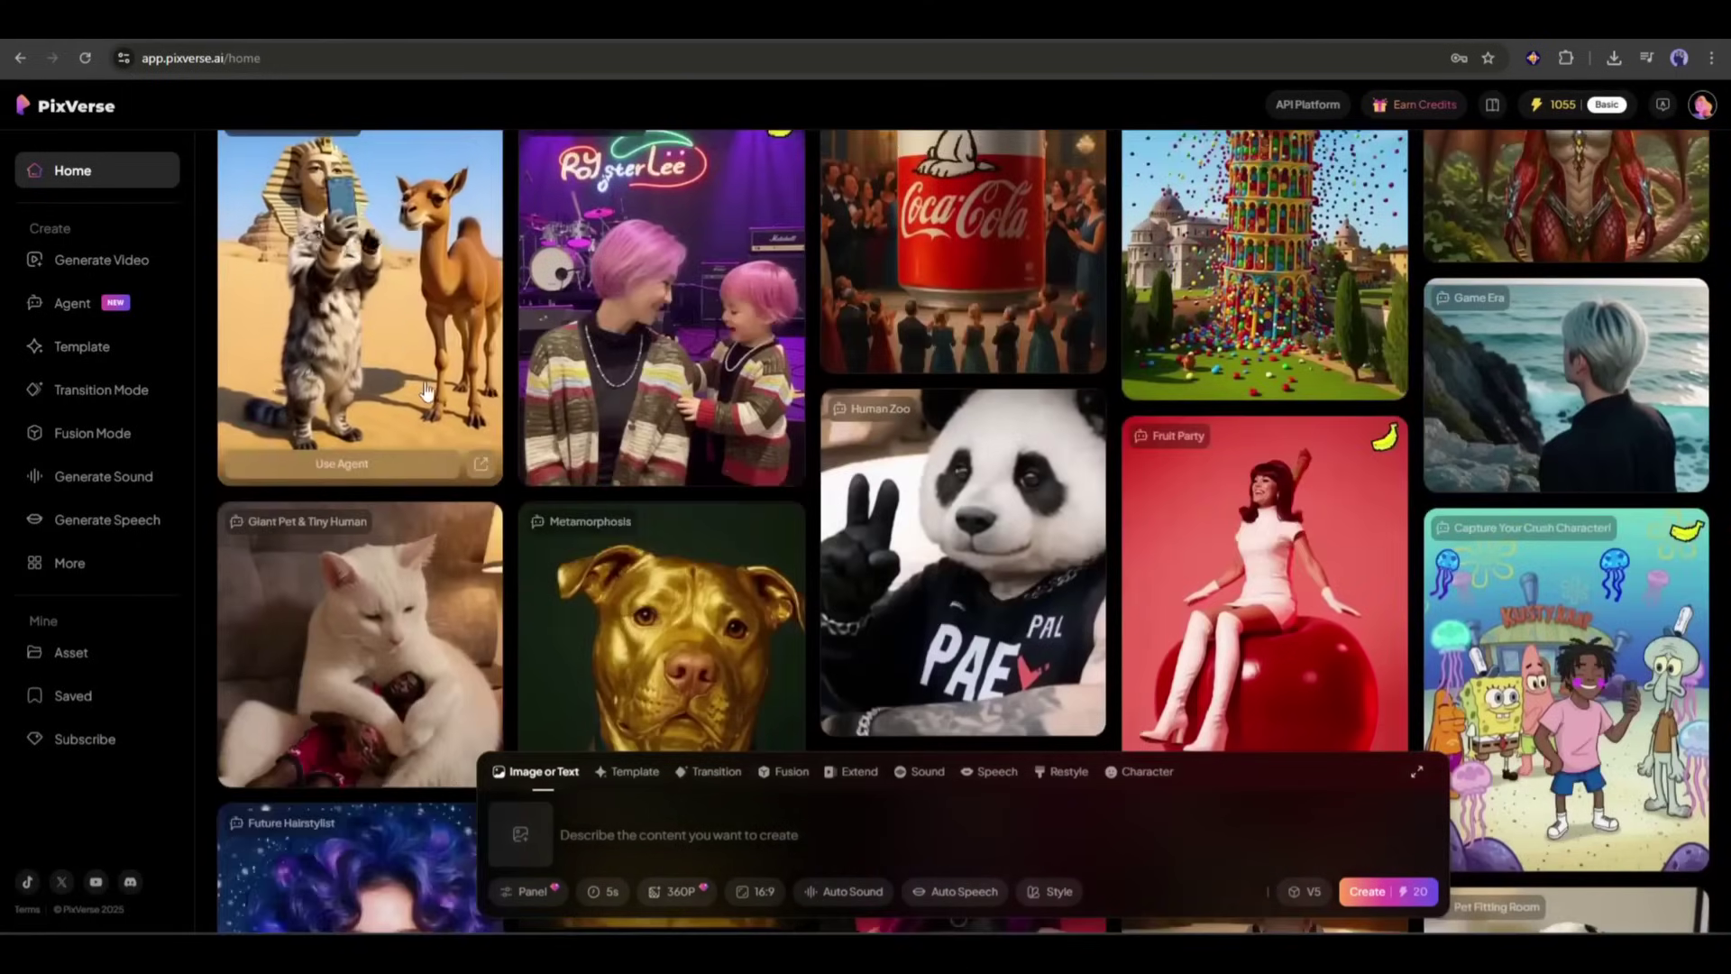
pyautogui.scroll(4, 429, 389)
pyautogui.scroll(-9, 505, 366)
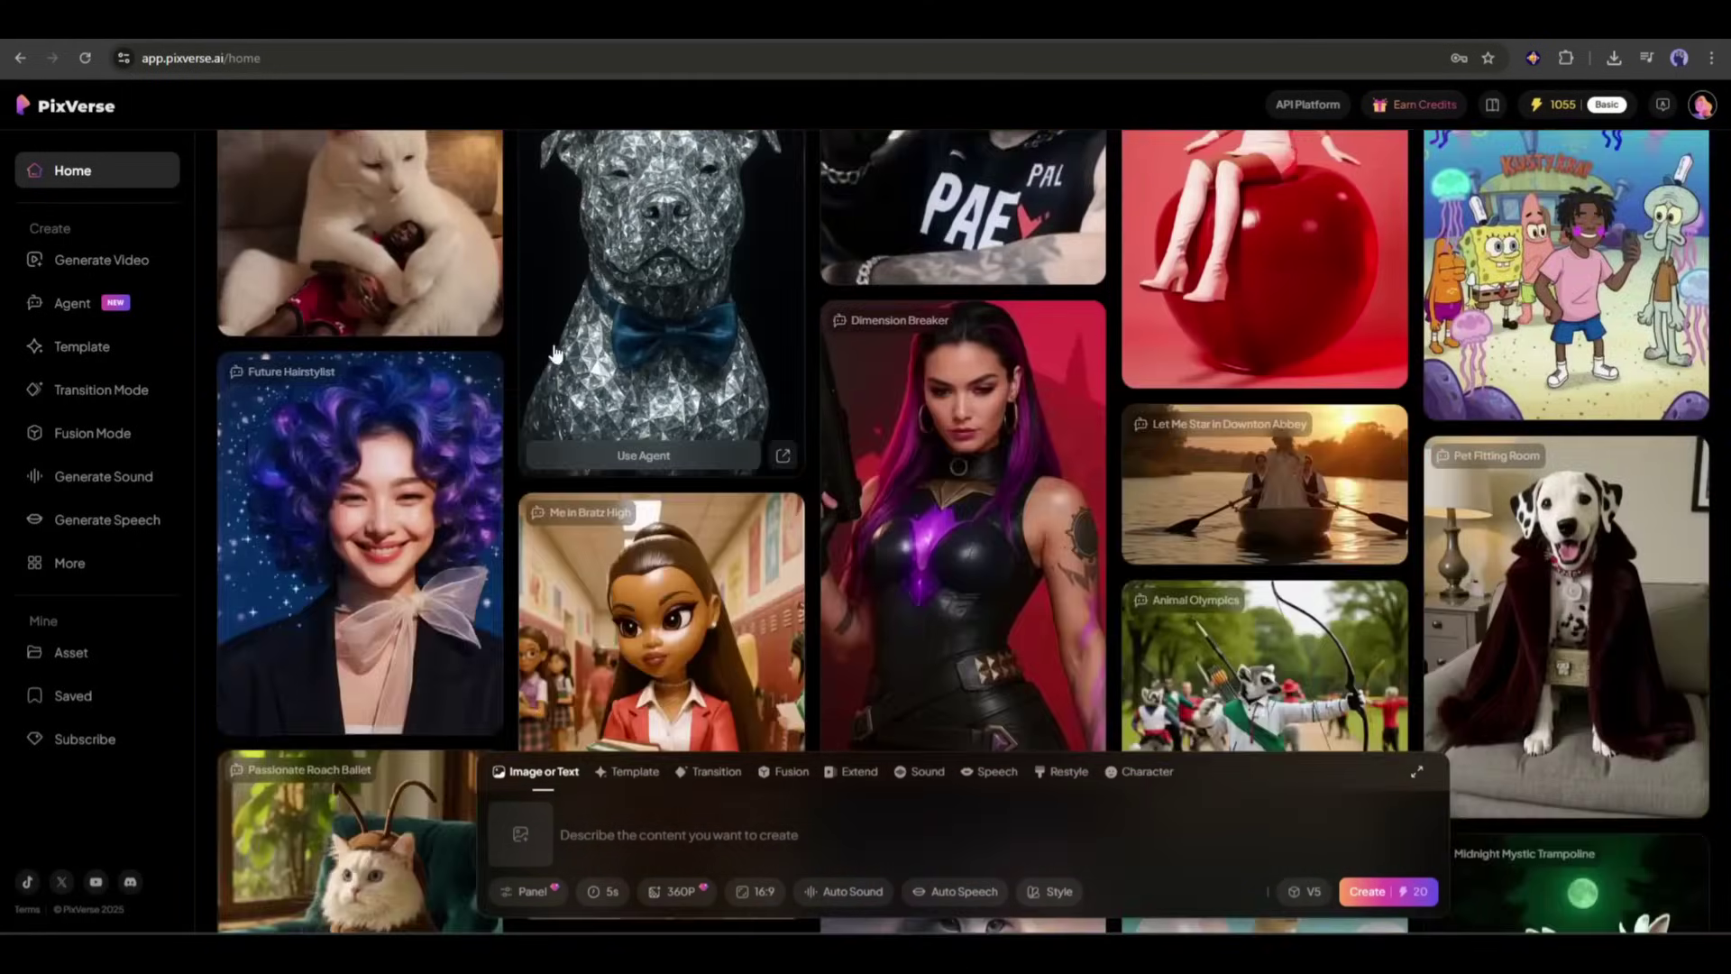
pyautogui.scroll(-5, 556, 353)
pyautogui.scroll(8, 505, 397)
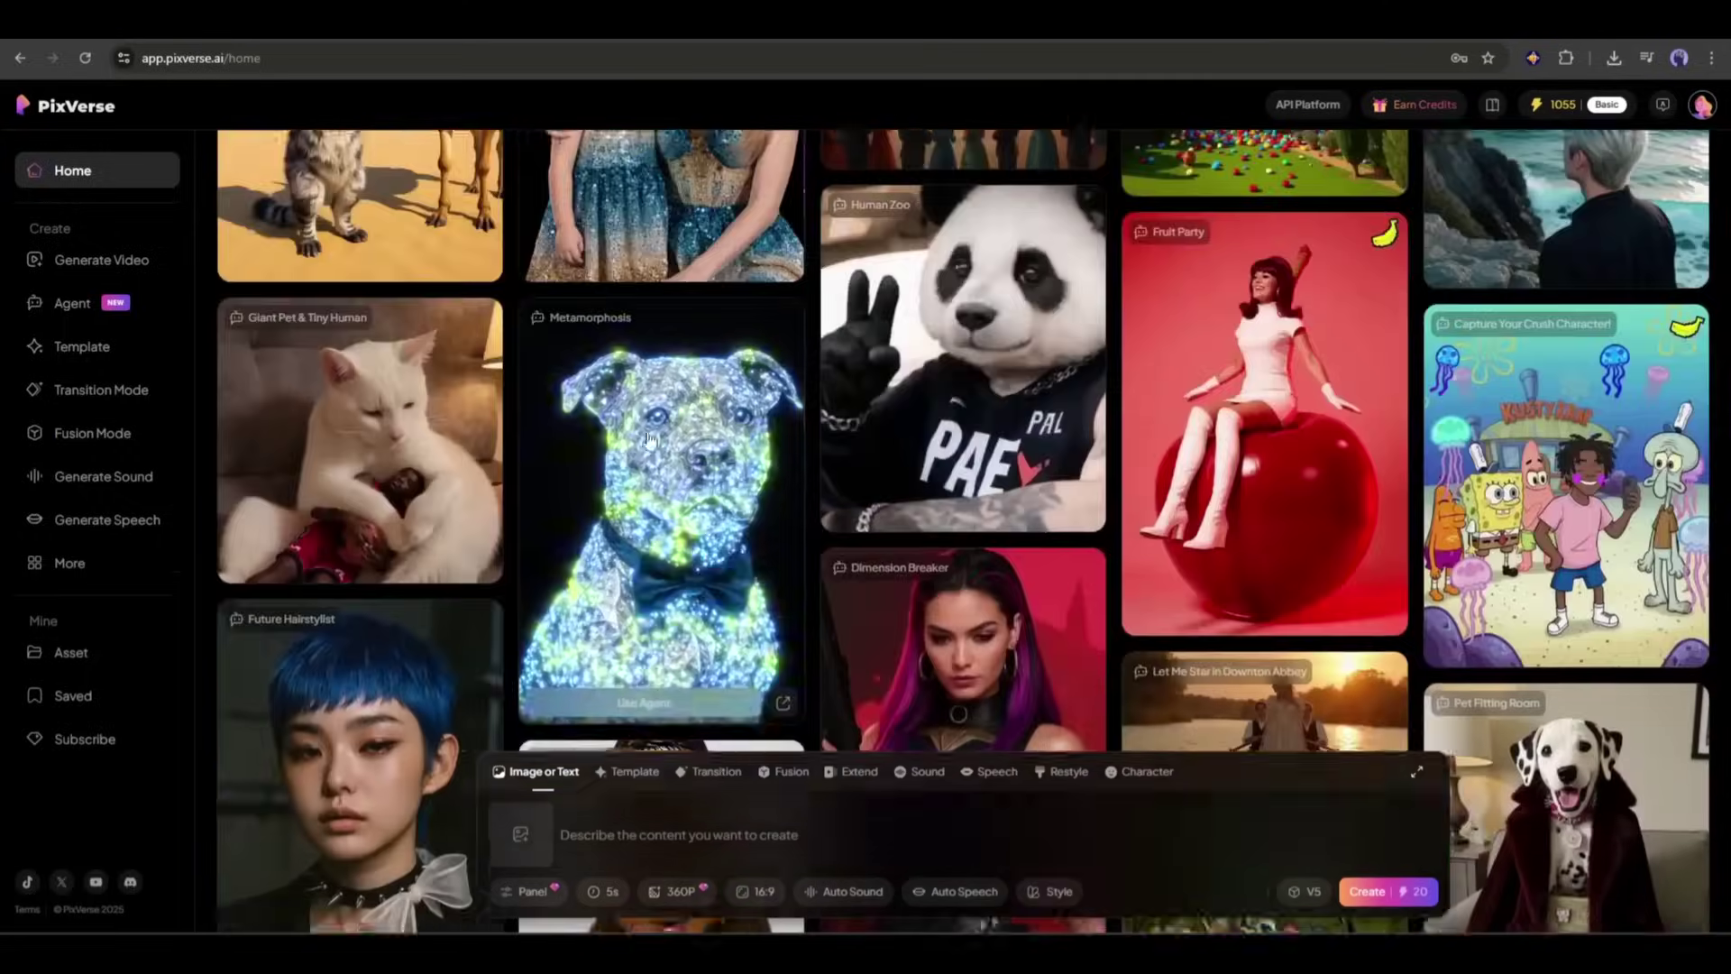
pyautogui.scroll(15, 649, 439)
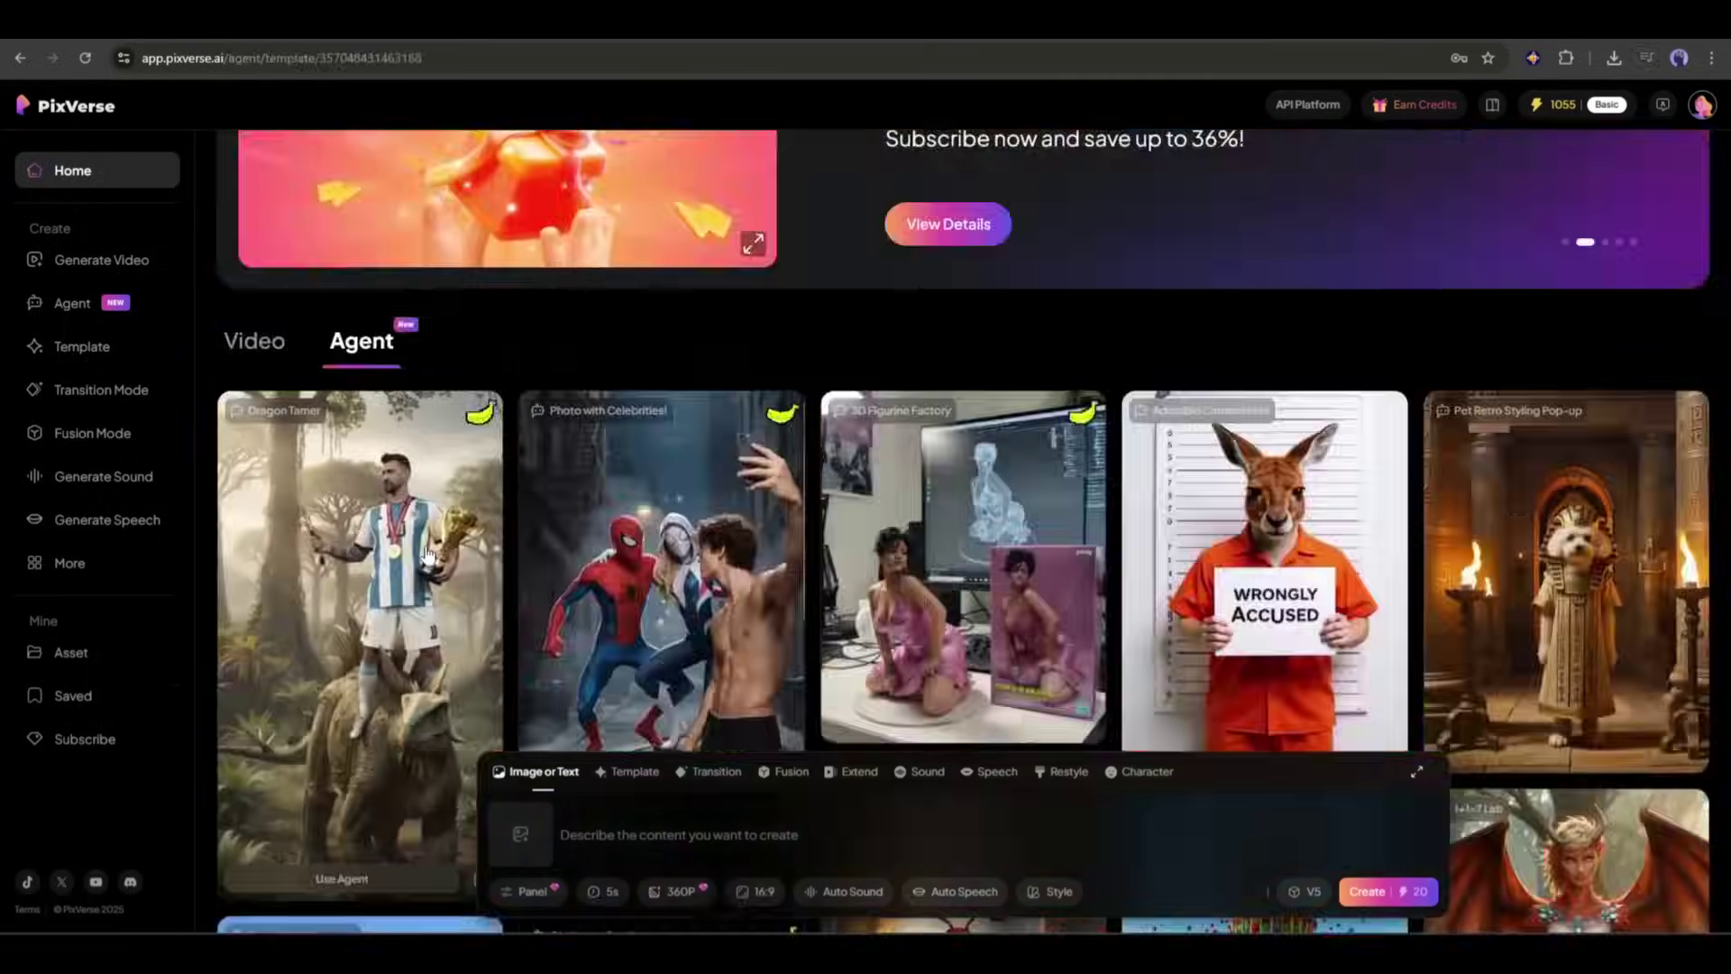
# - Open Dragon Tamer, upload the red-dress woman photo, and create the video
pyautogui.click(361, 559)
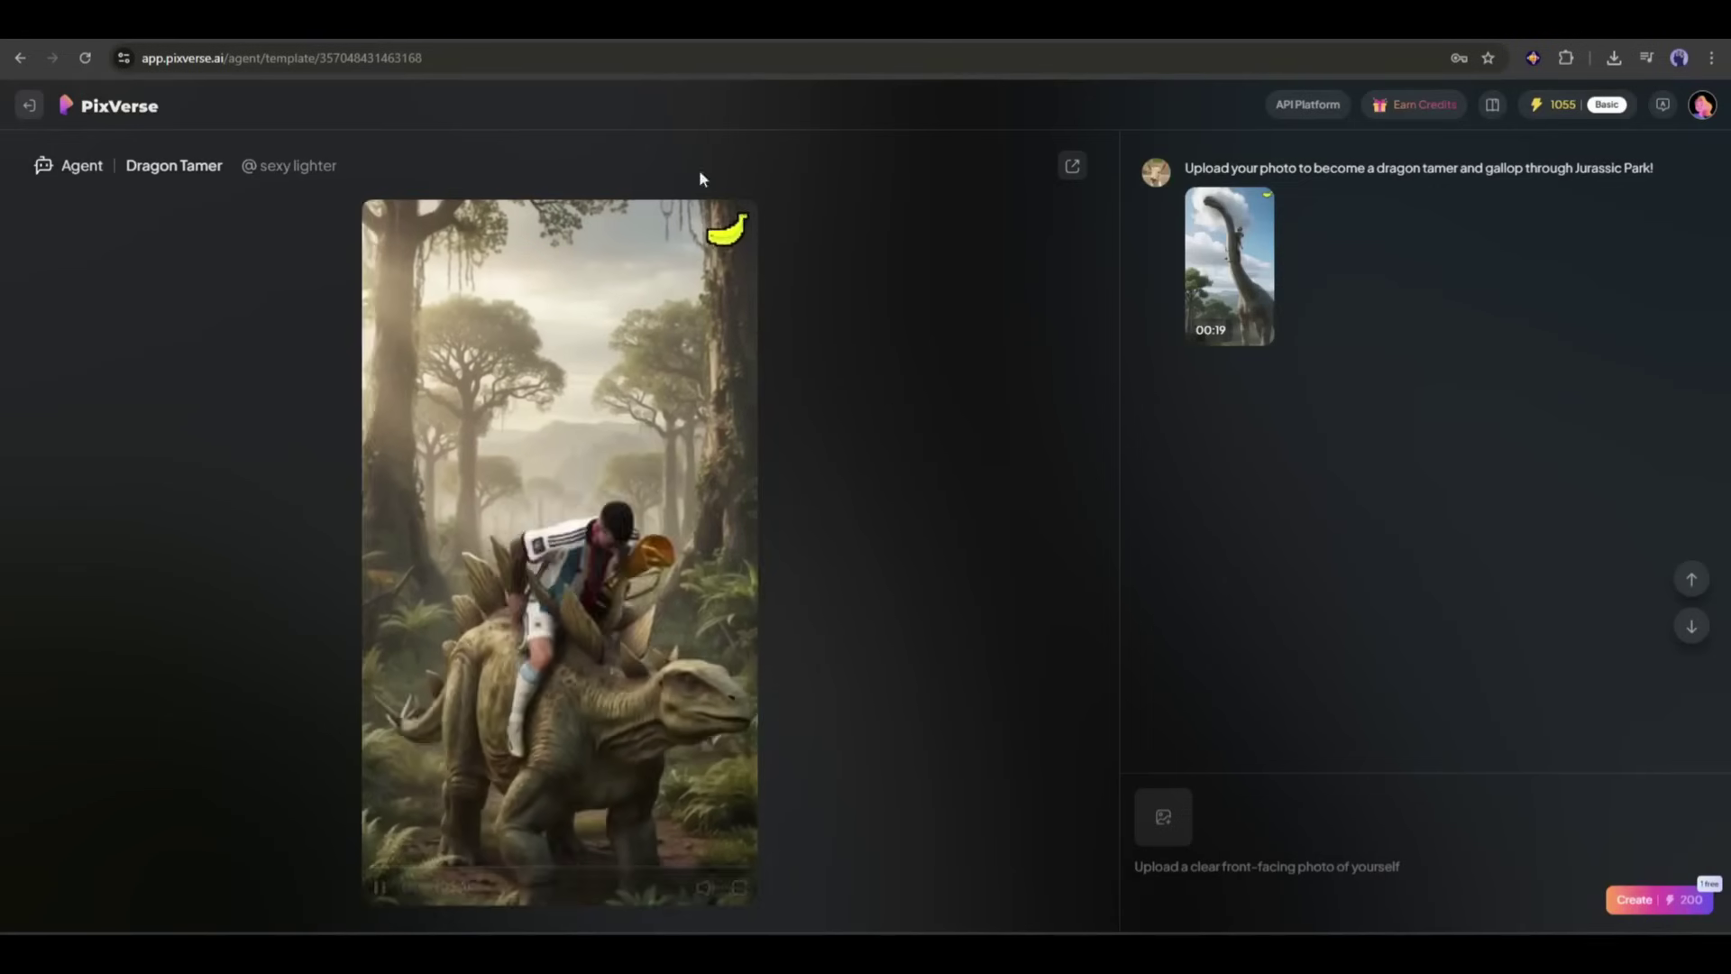
pyautogui.click(1163, 815)
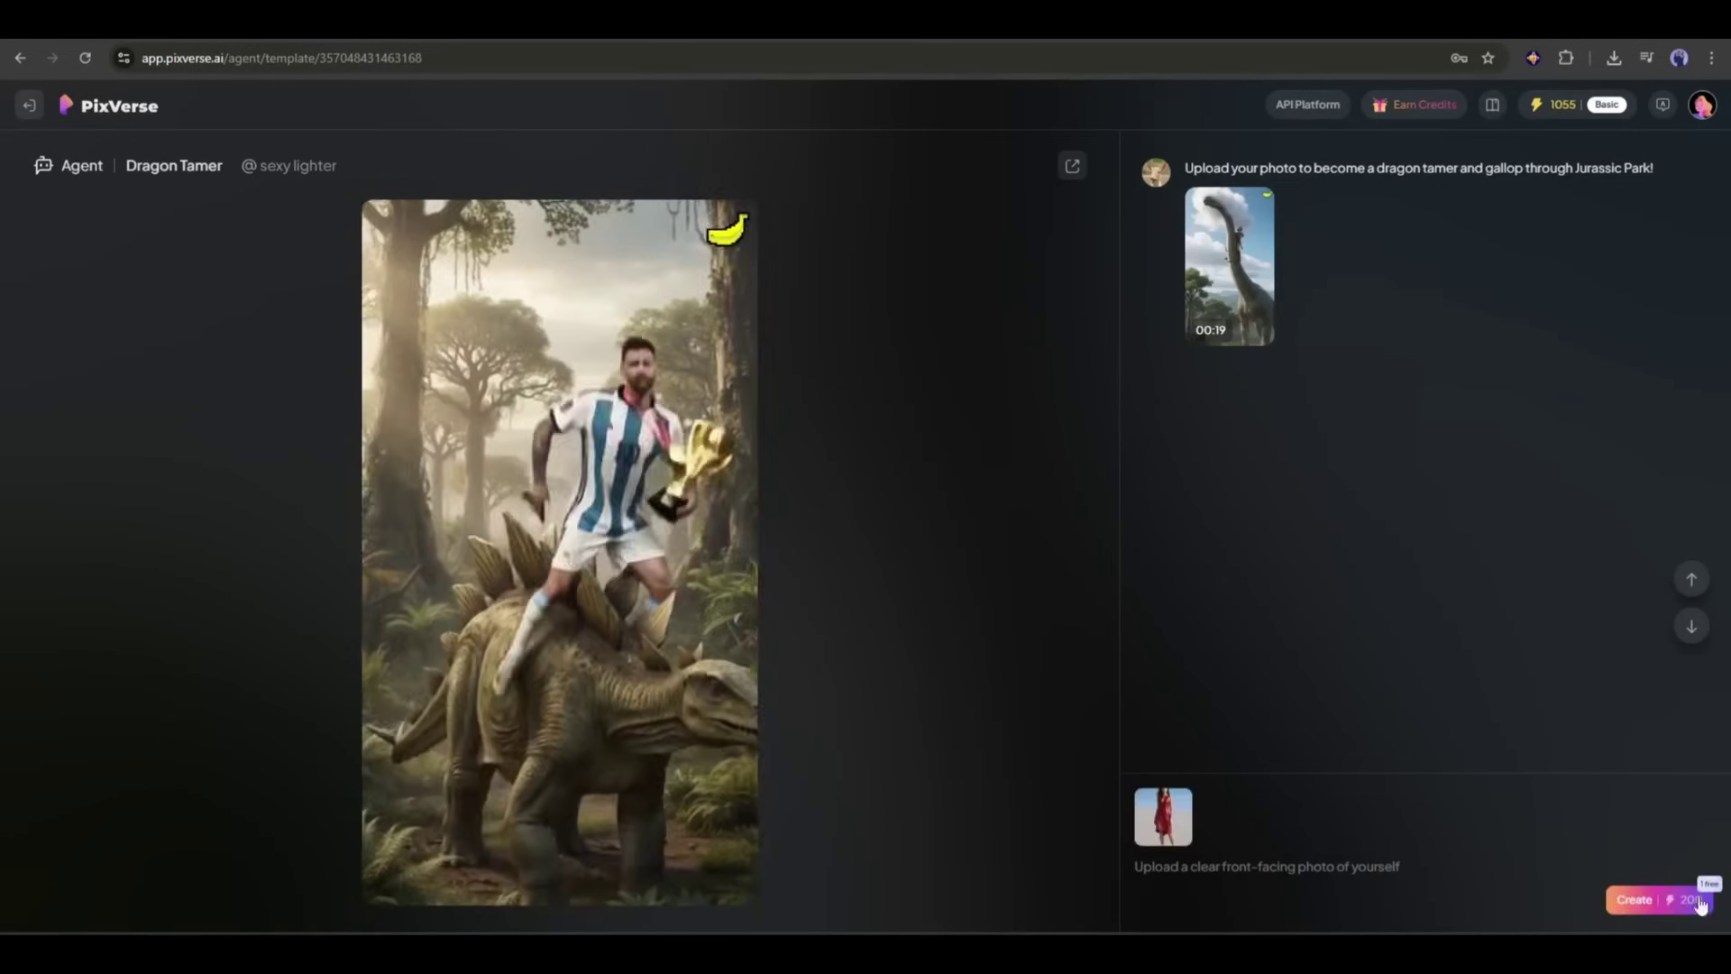
pyautogui.click(1700, 901)
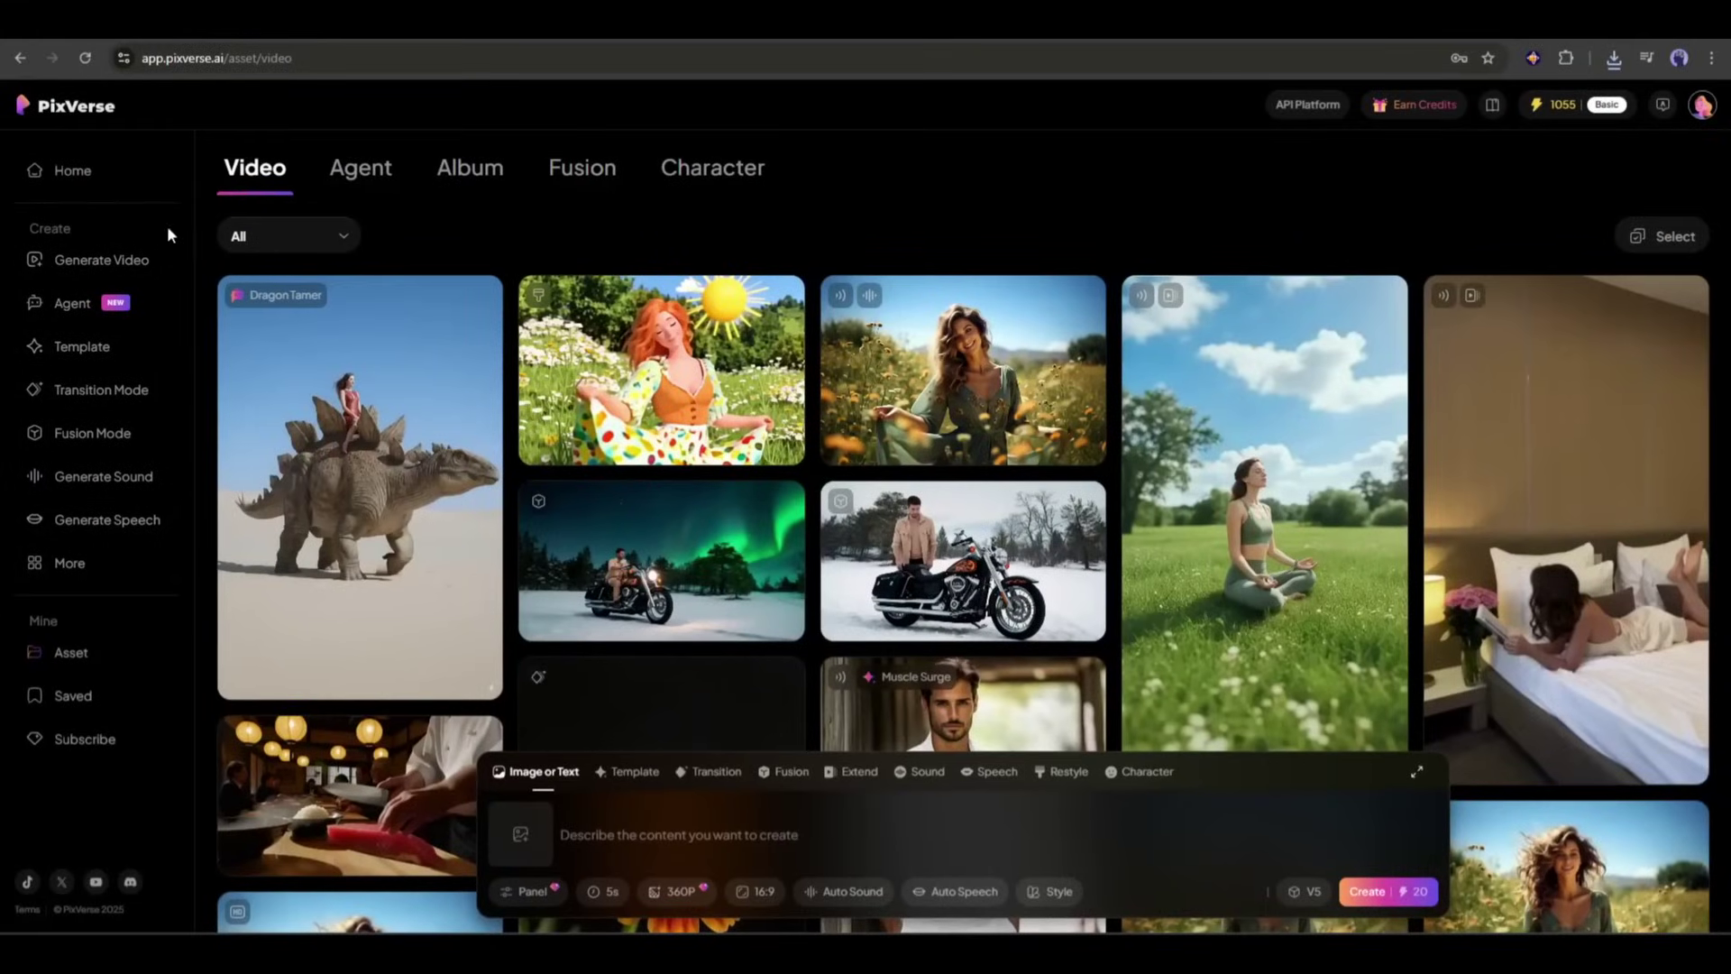
# - On the Generate Video page, keep model V5 and set 8s duration and 540P resolution
pyautogui.click(108, 260)
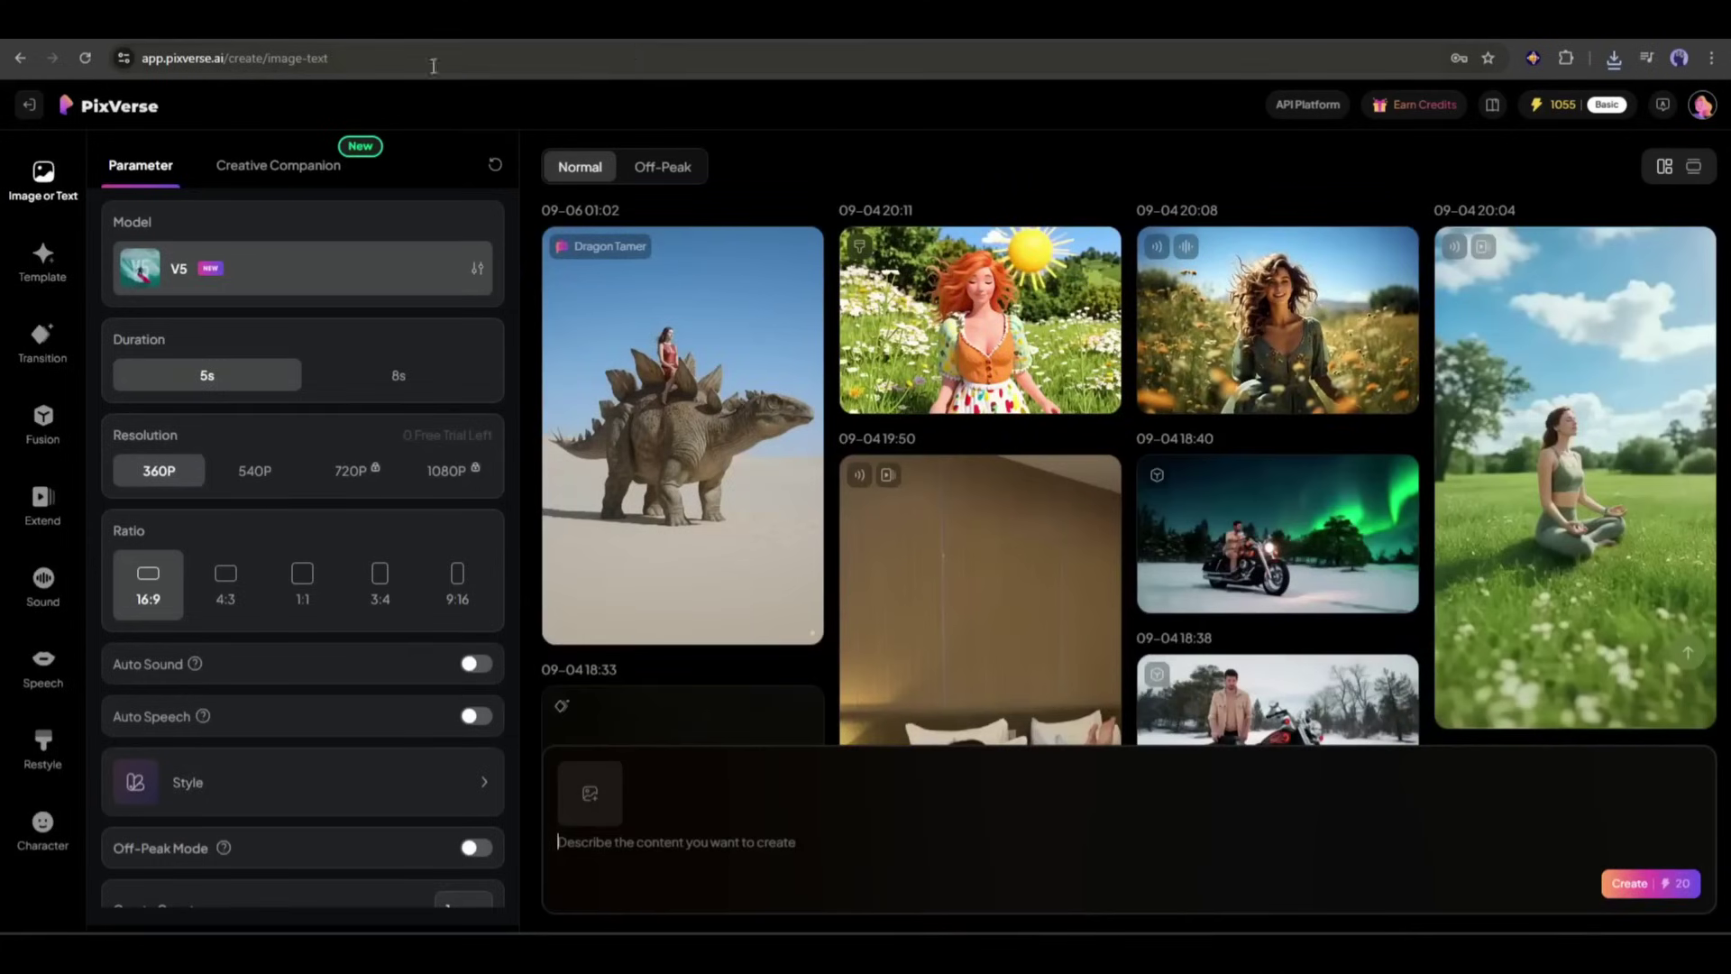
pyautogui.click(312, 278)
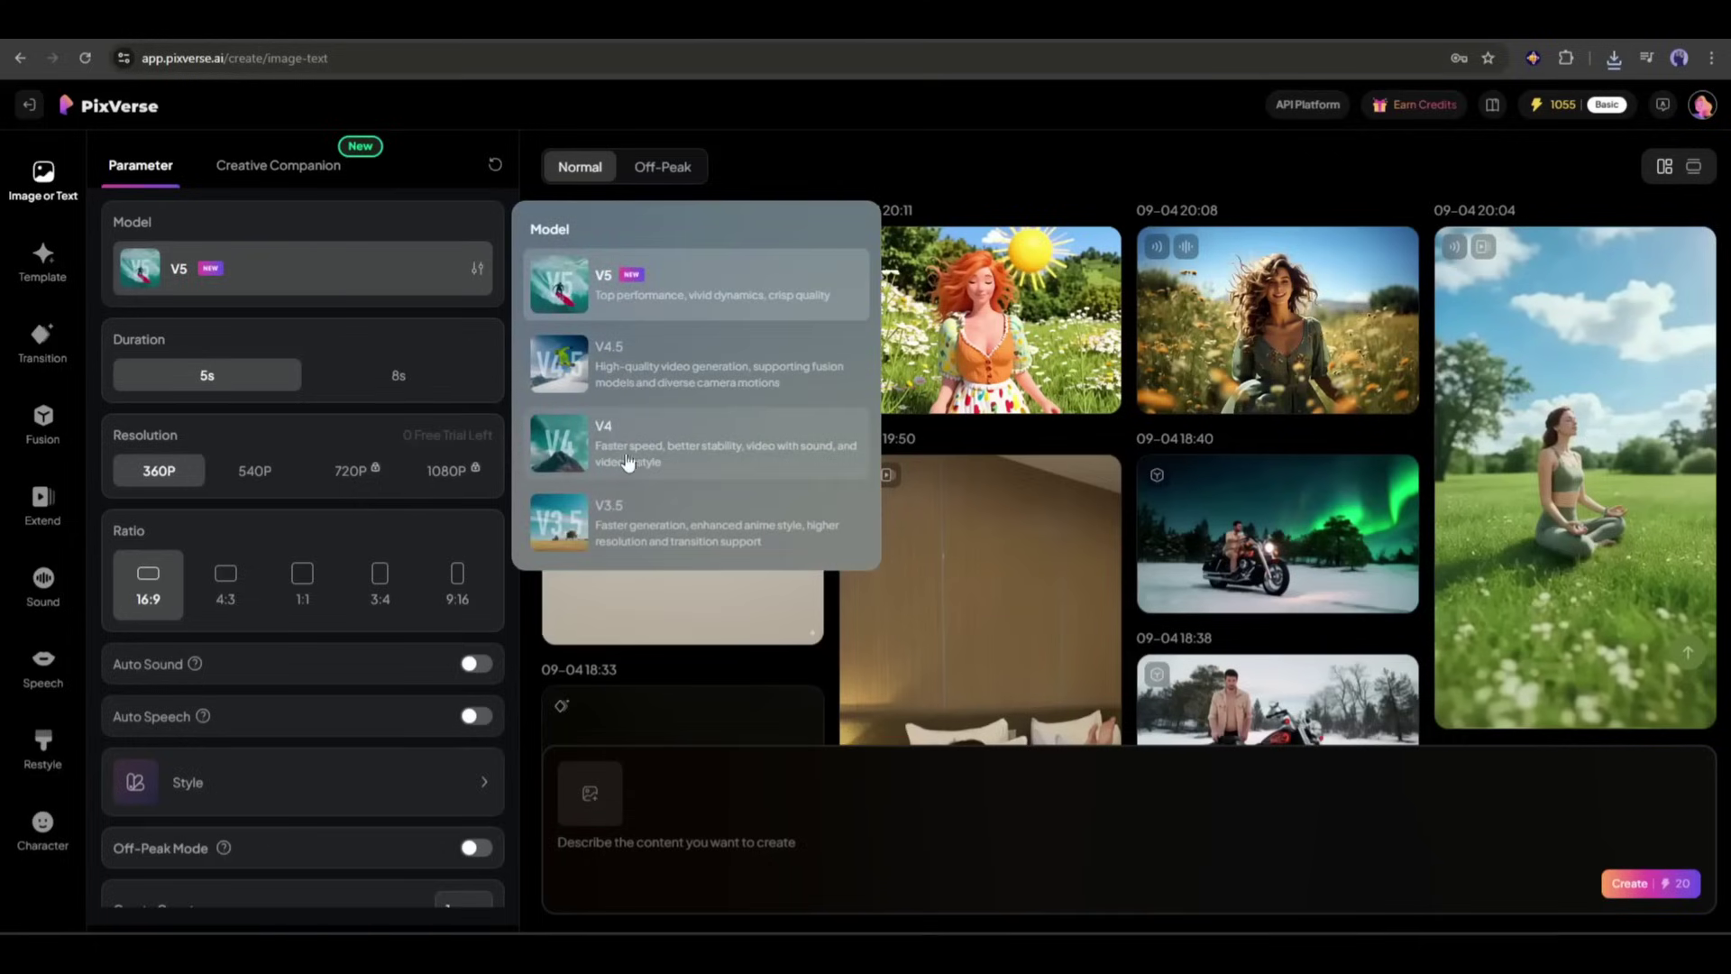
pyautogui.click(137, 310)
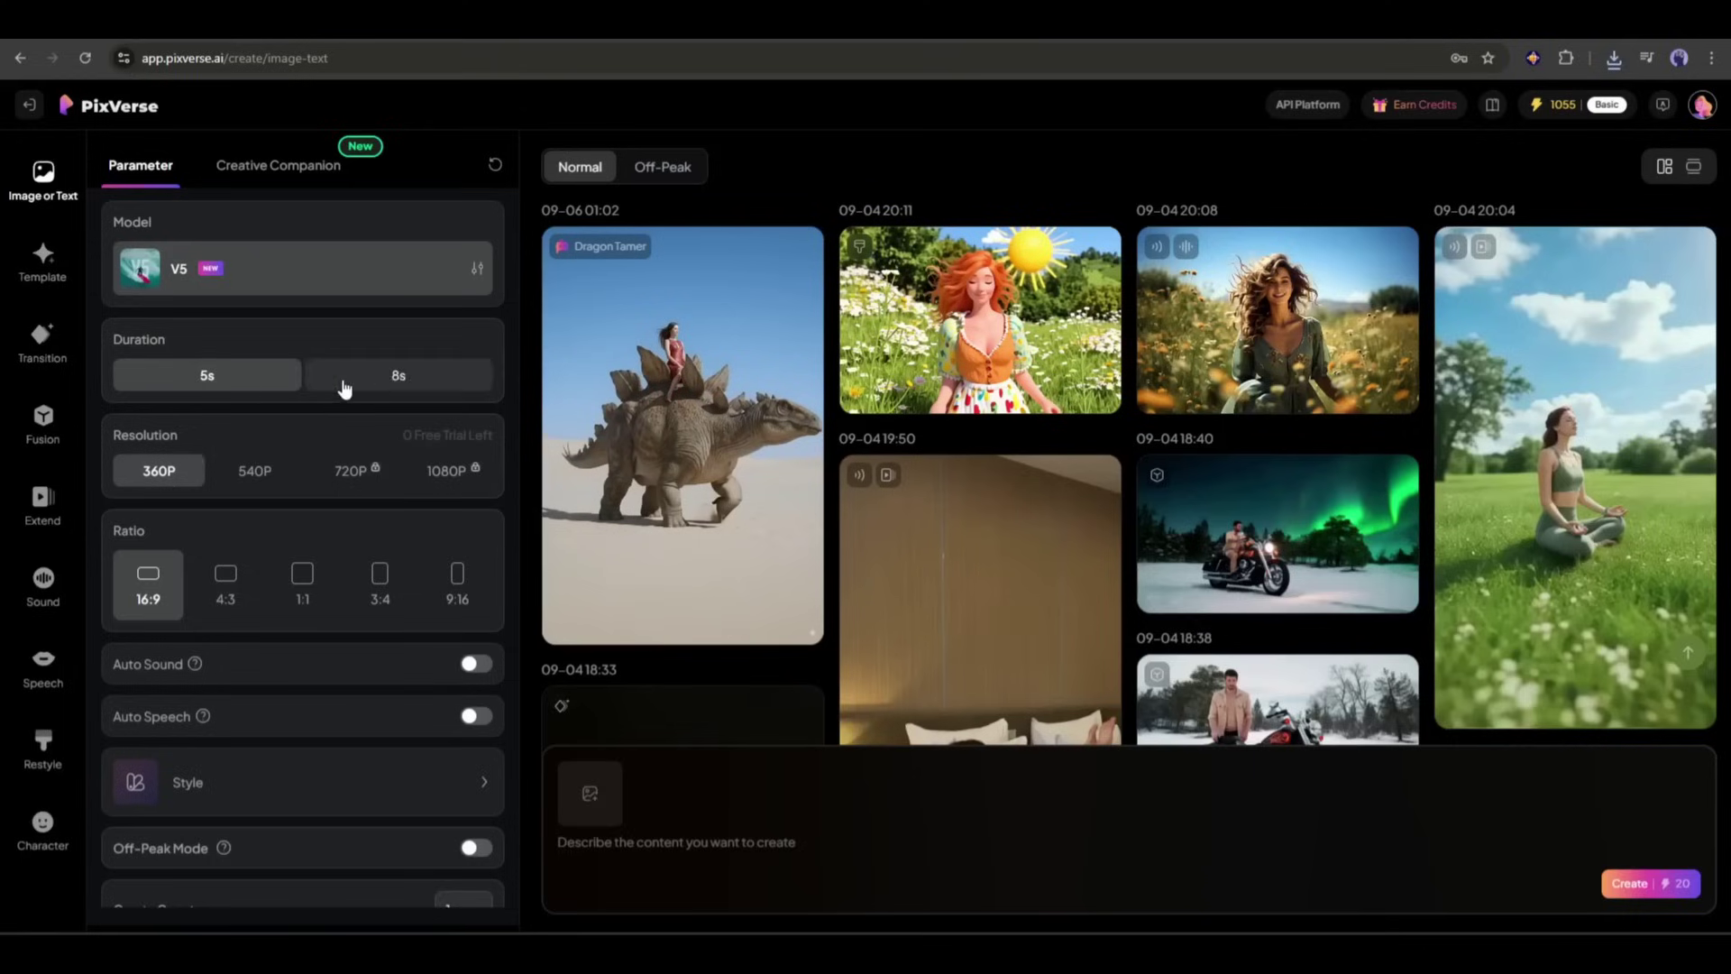
pyautogui.click(375, 390)
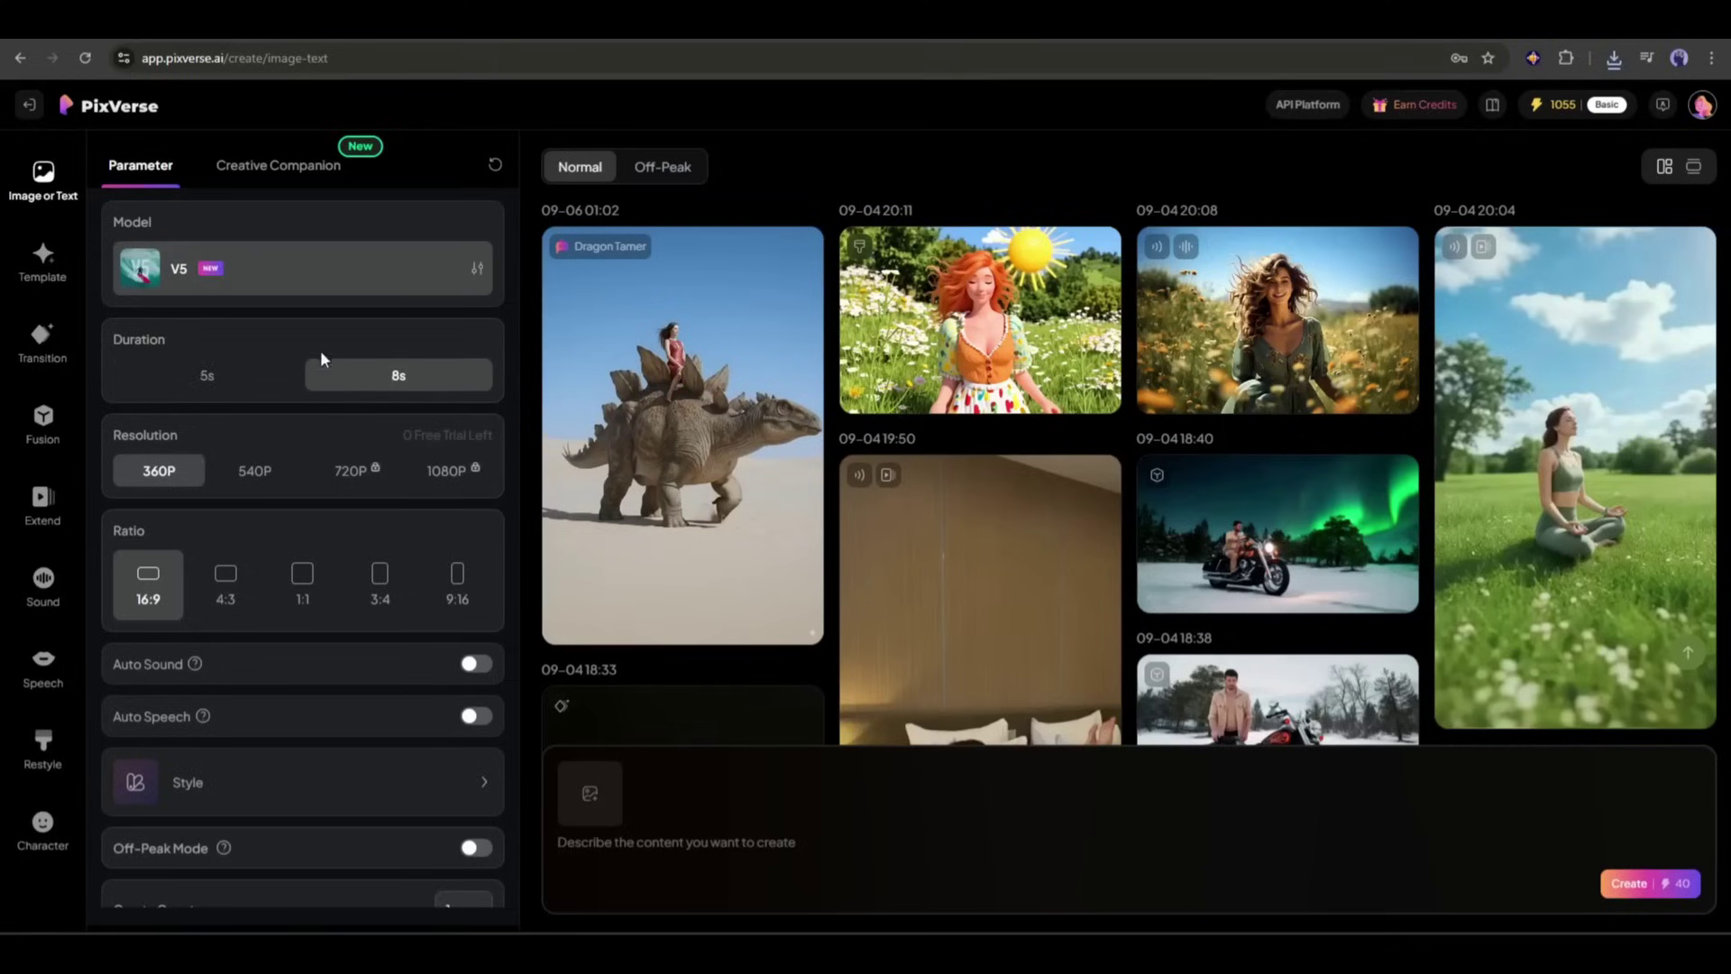
pyautogui.scroll(-1, 270, 360)
pyautogui.moveTo(217, 360)
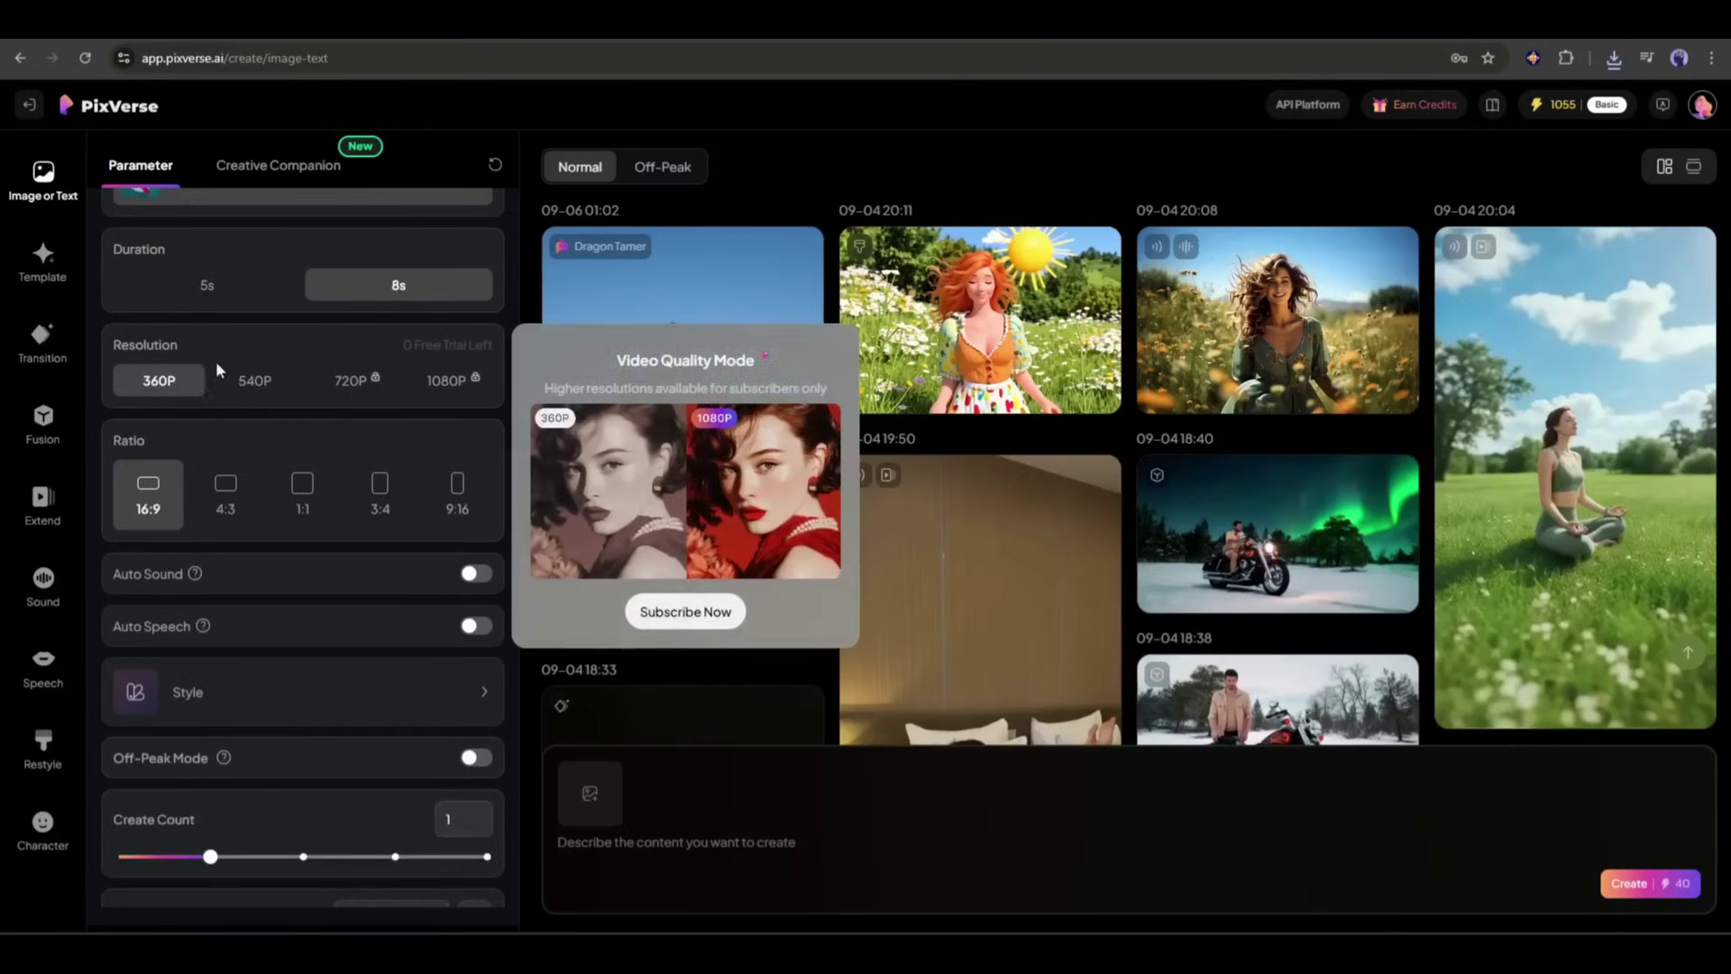
pyautogui.click(256, 380)
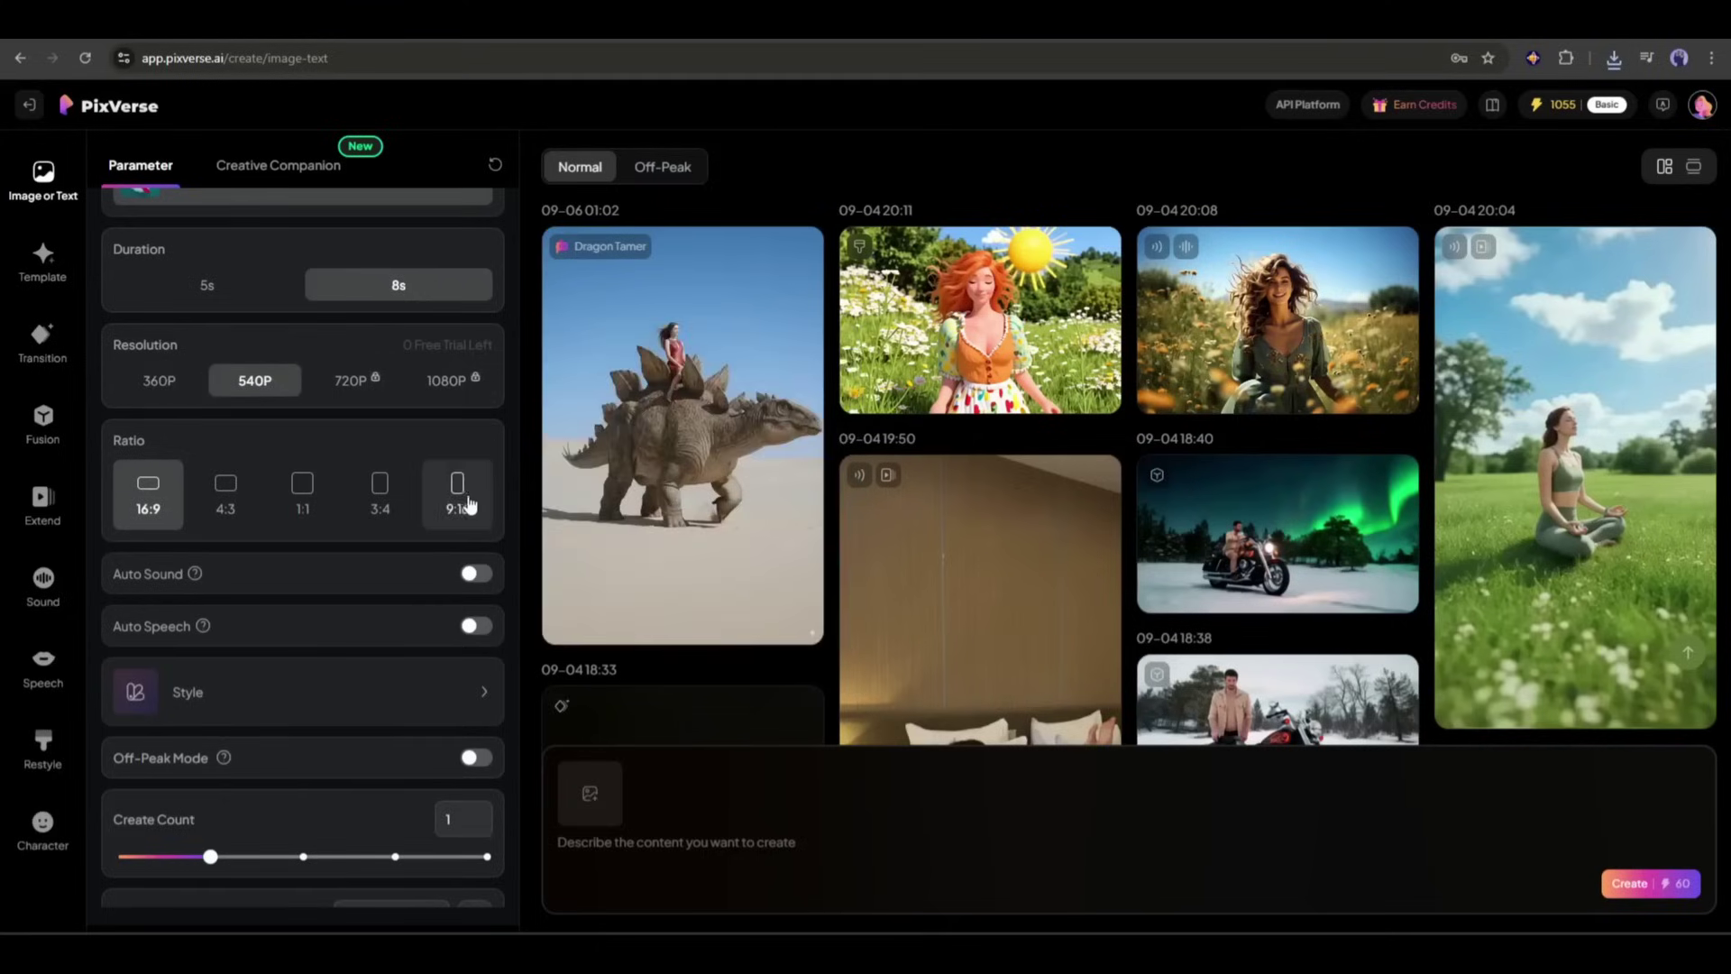
# - Turn on Auto Sound and Auto Speech for the video
pyautogui.scroll(-1, 217, 514)
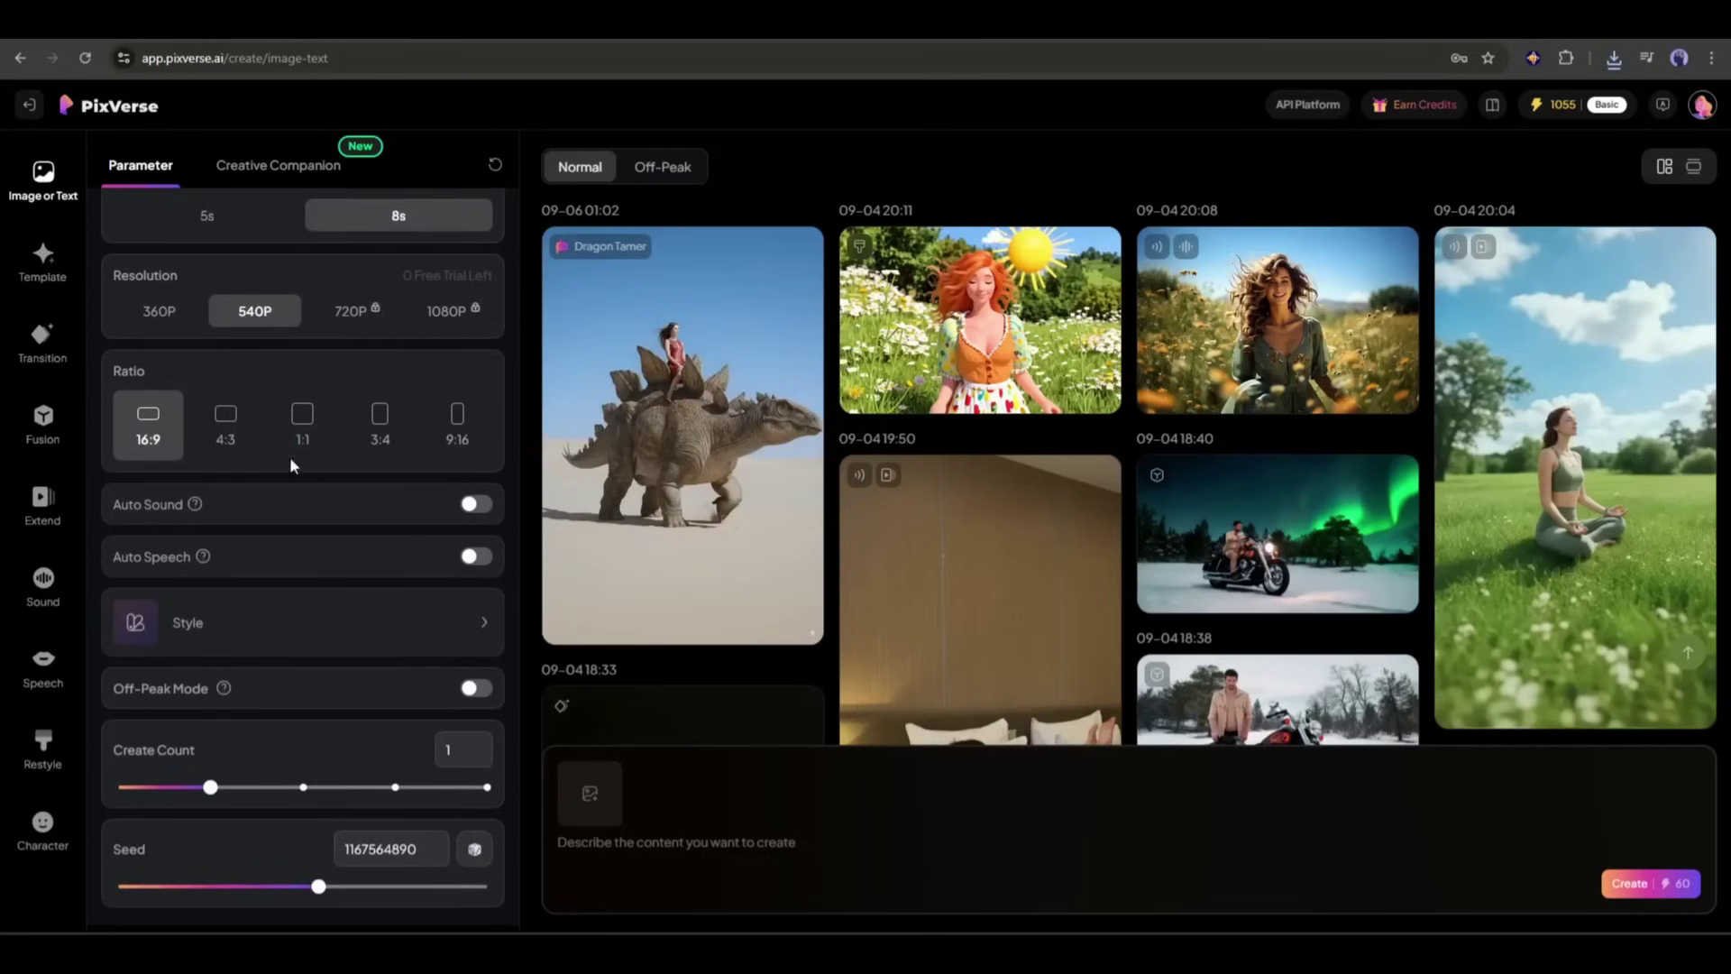
pyautogui.click(470, 504)
pyautogui.scroll(-1, 220, 596)
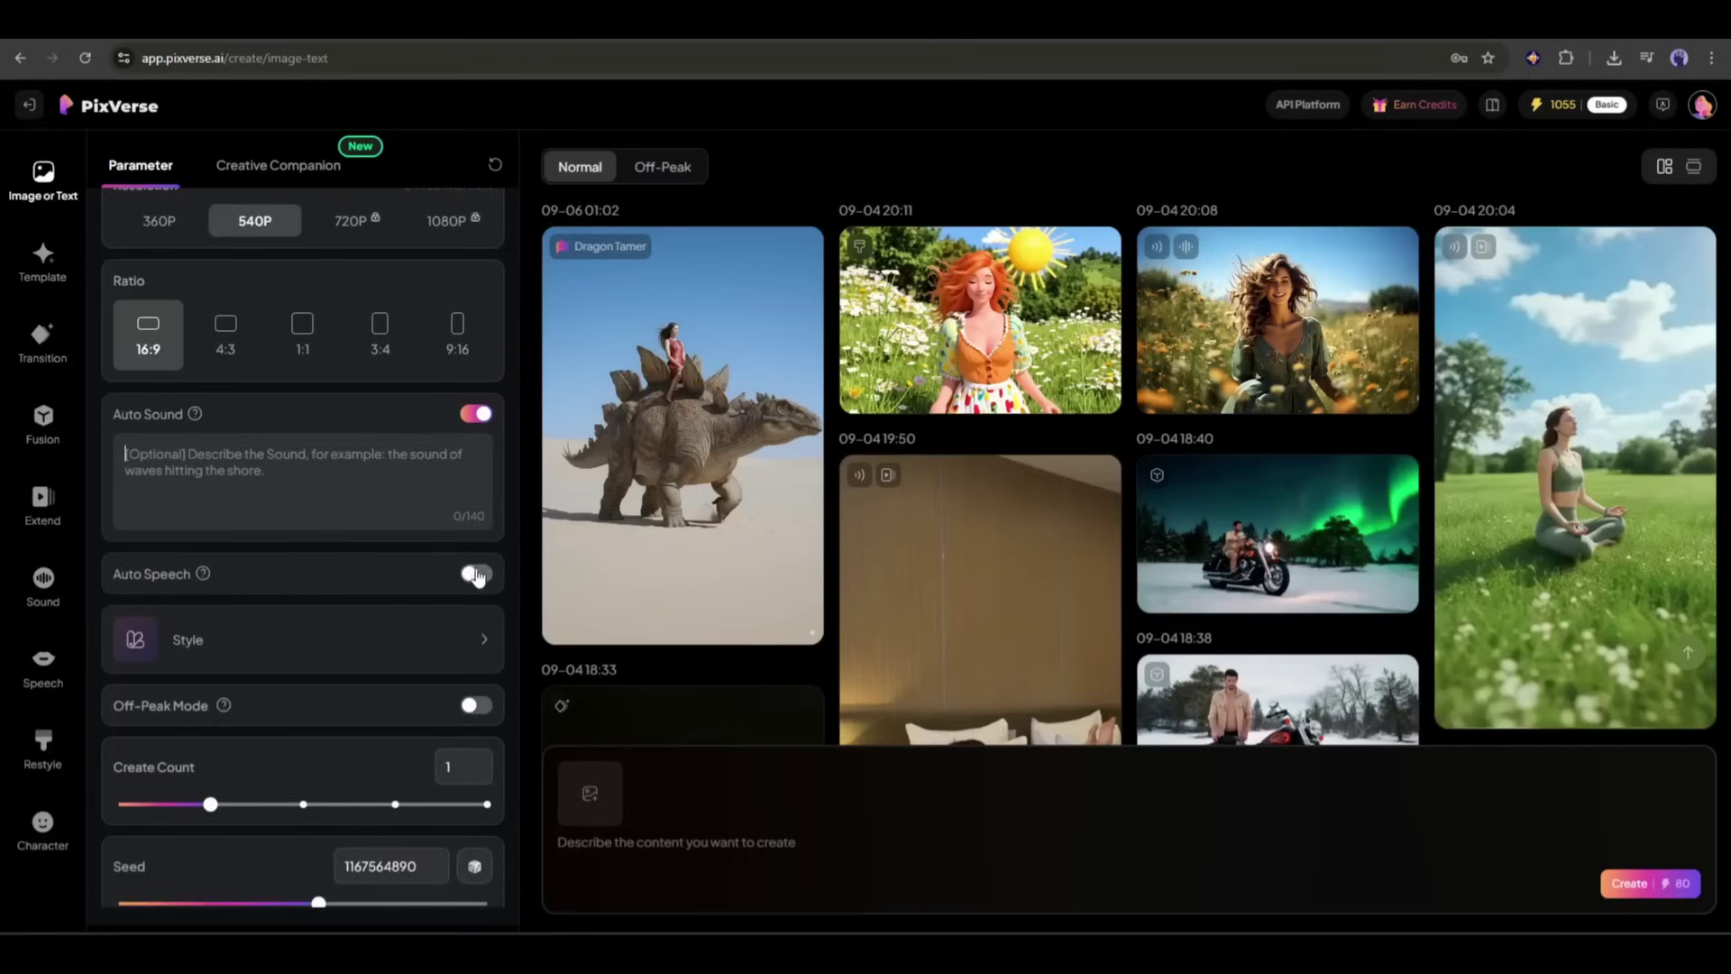
pyautogui.click(471, 574)
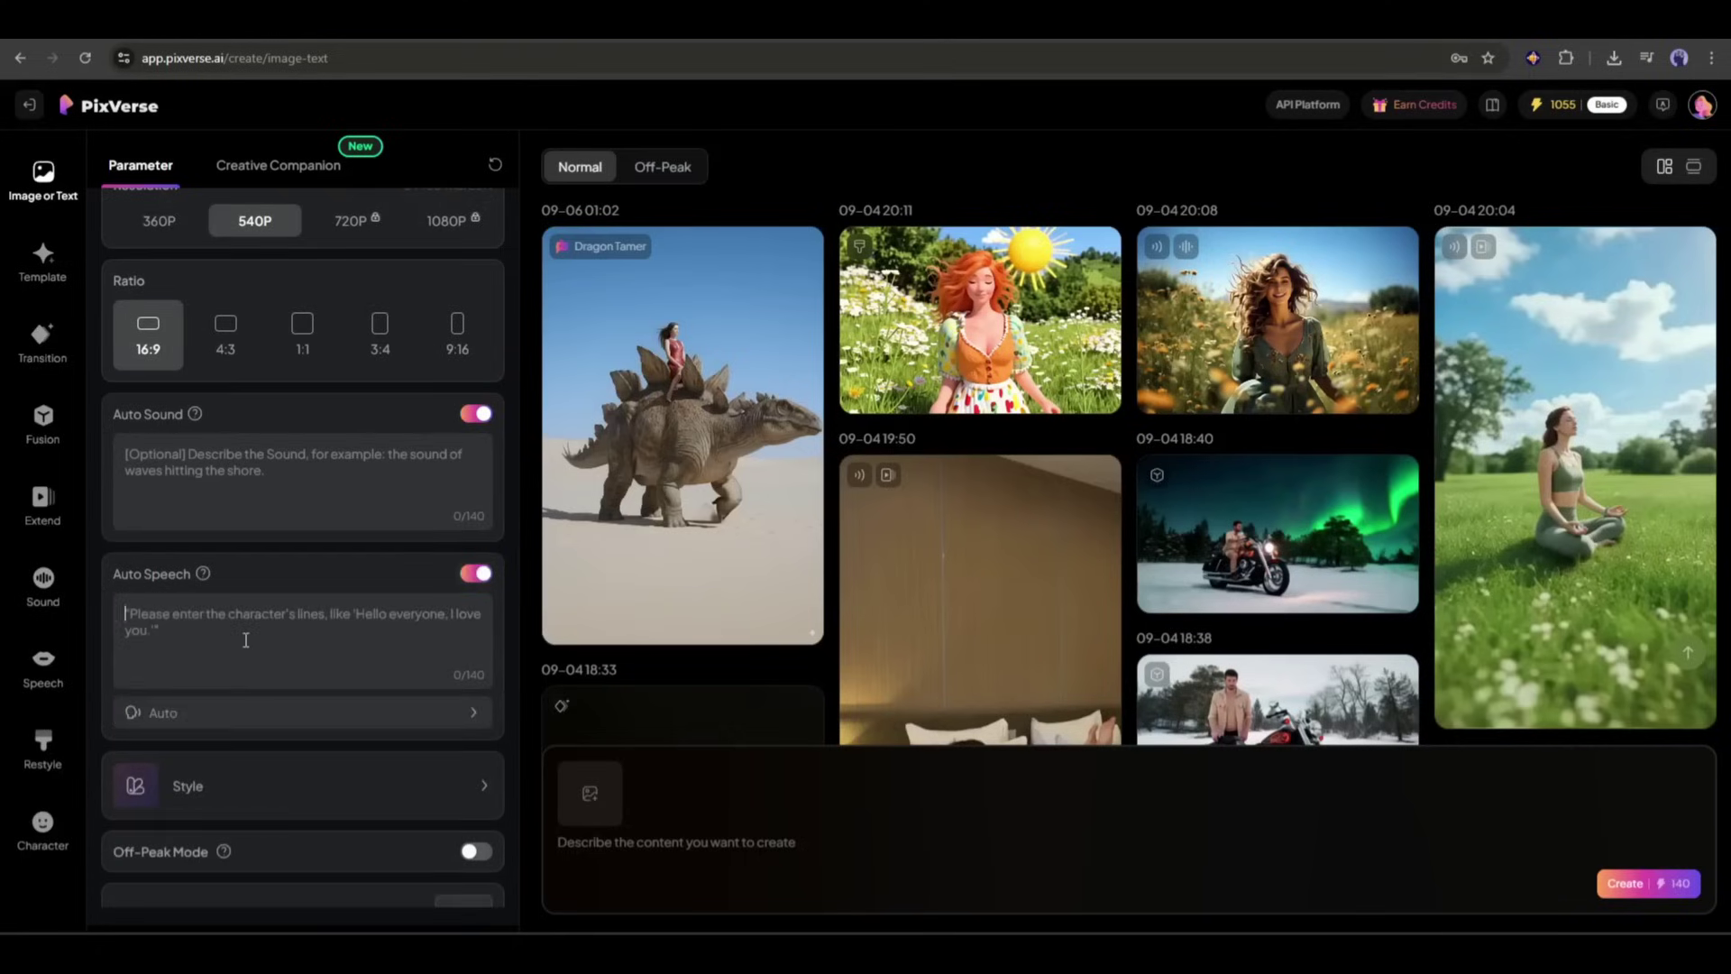
# - Enter the speech line 'Hi, how are you. I am on the street at this moment.' with voice Harper
pyautogui.write('Hi, how are you. I am on the street at this moment.')
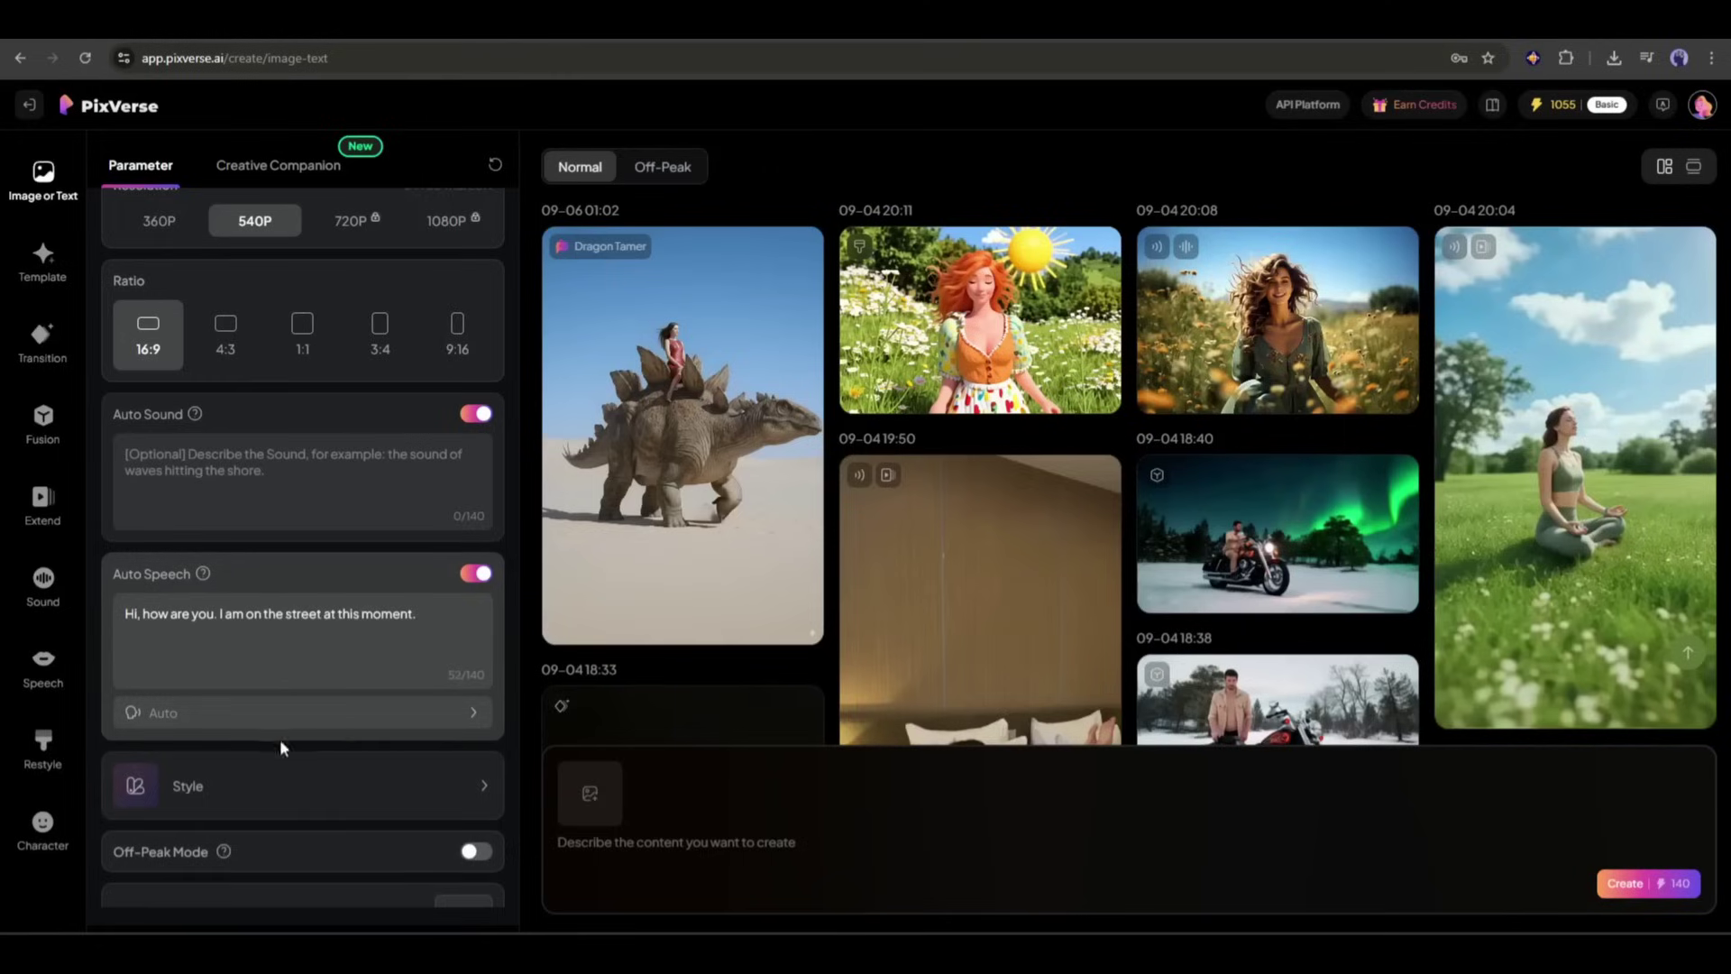
pyautogui.click(360, 712)
pyautogui.scroll(-2, 605, 649)
pyautogui.click(596, 701)
pyautogui.scroll(-2, 361, 559)
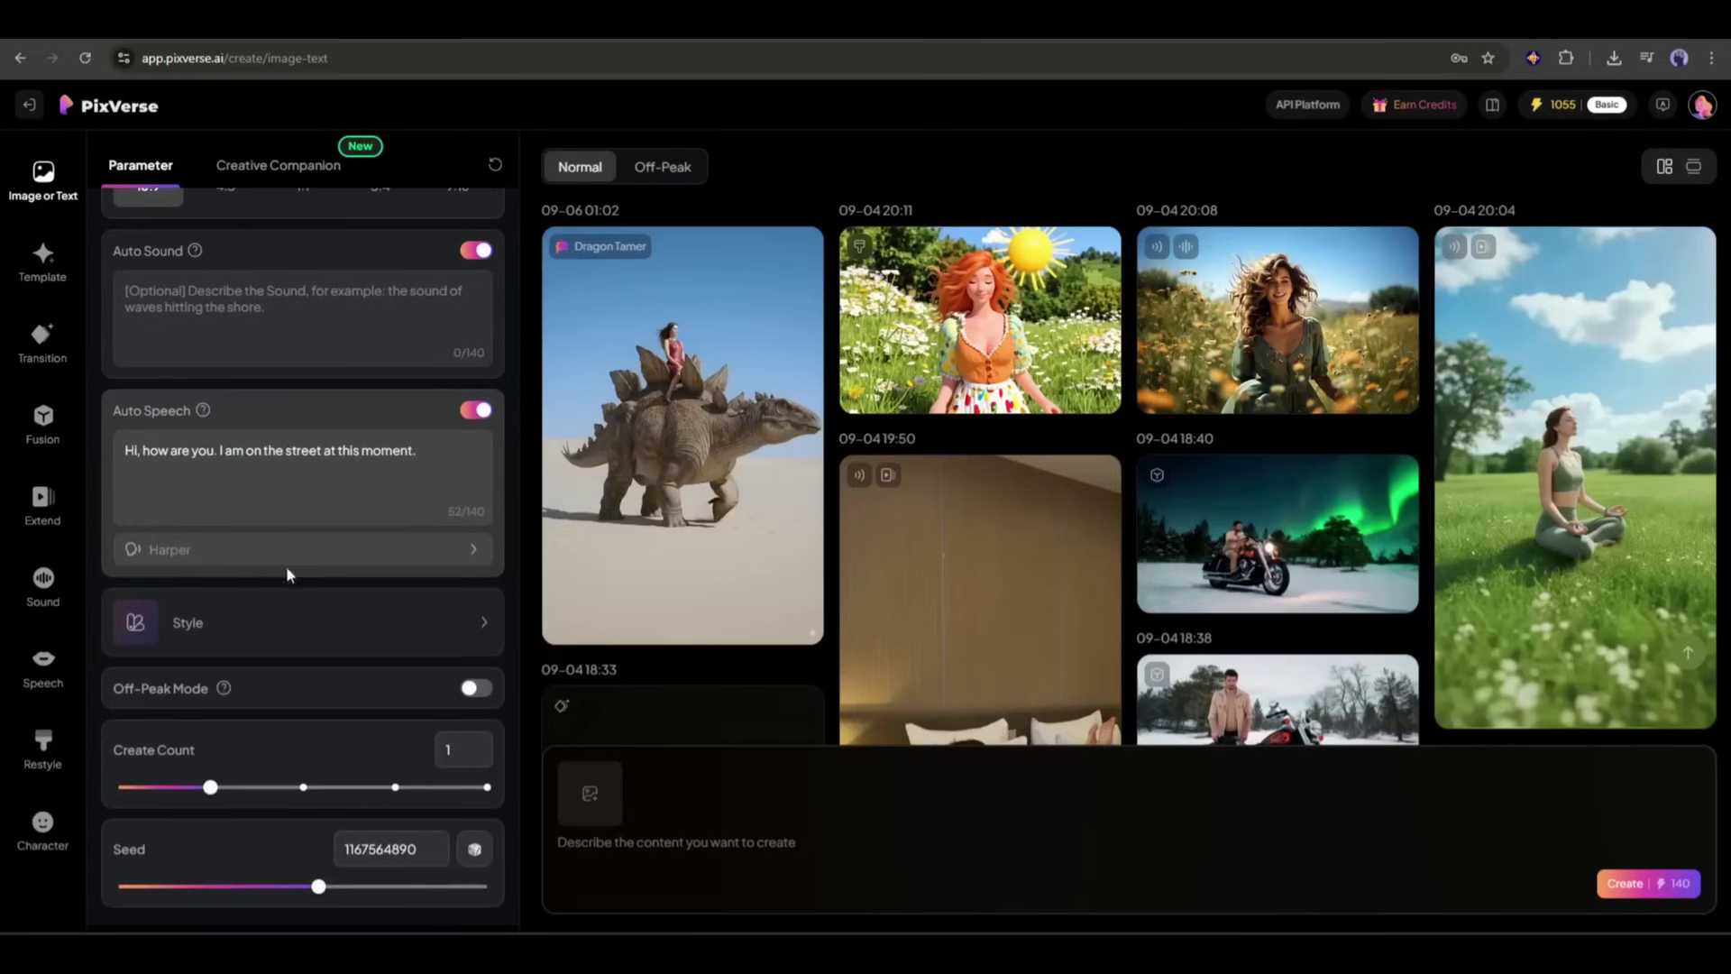
pyautogui.click(210, 629)
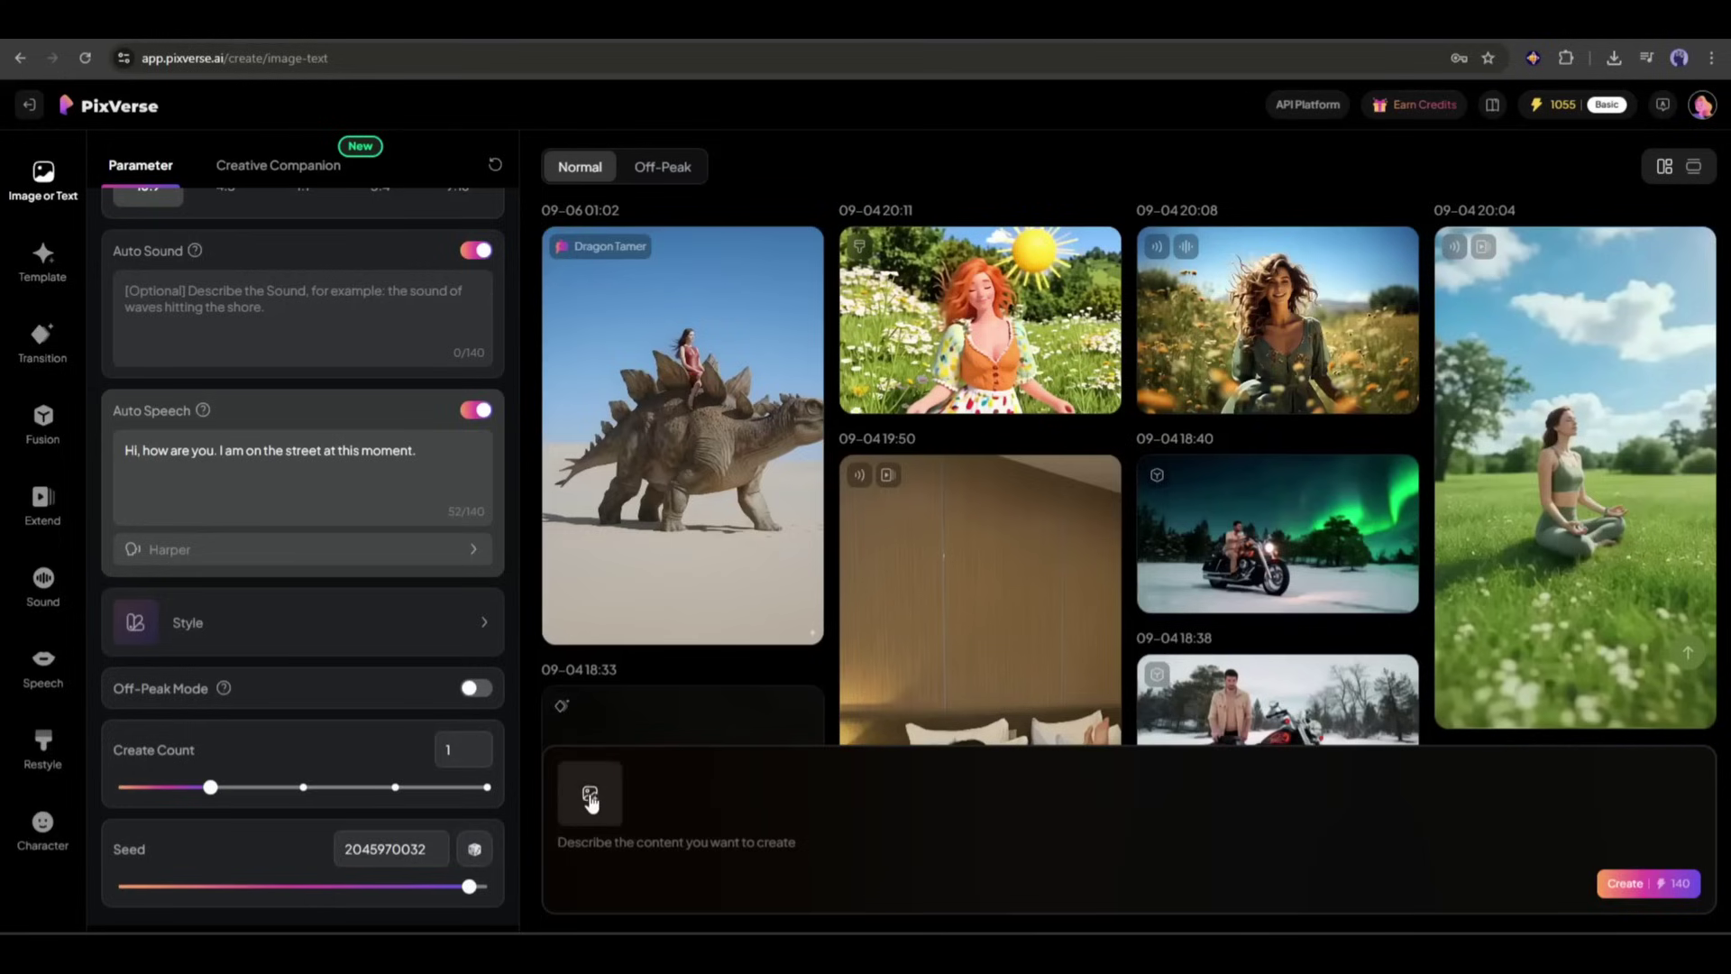
# - Paste the ginger cat flour-sprinkling prompt into the prompt box, skipping the image upload
pyautogui.click(590, 797)
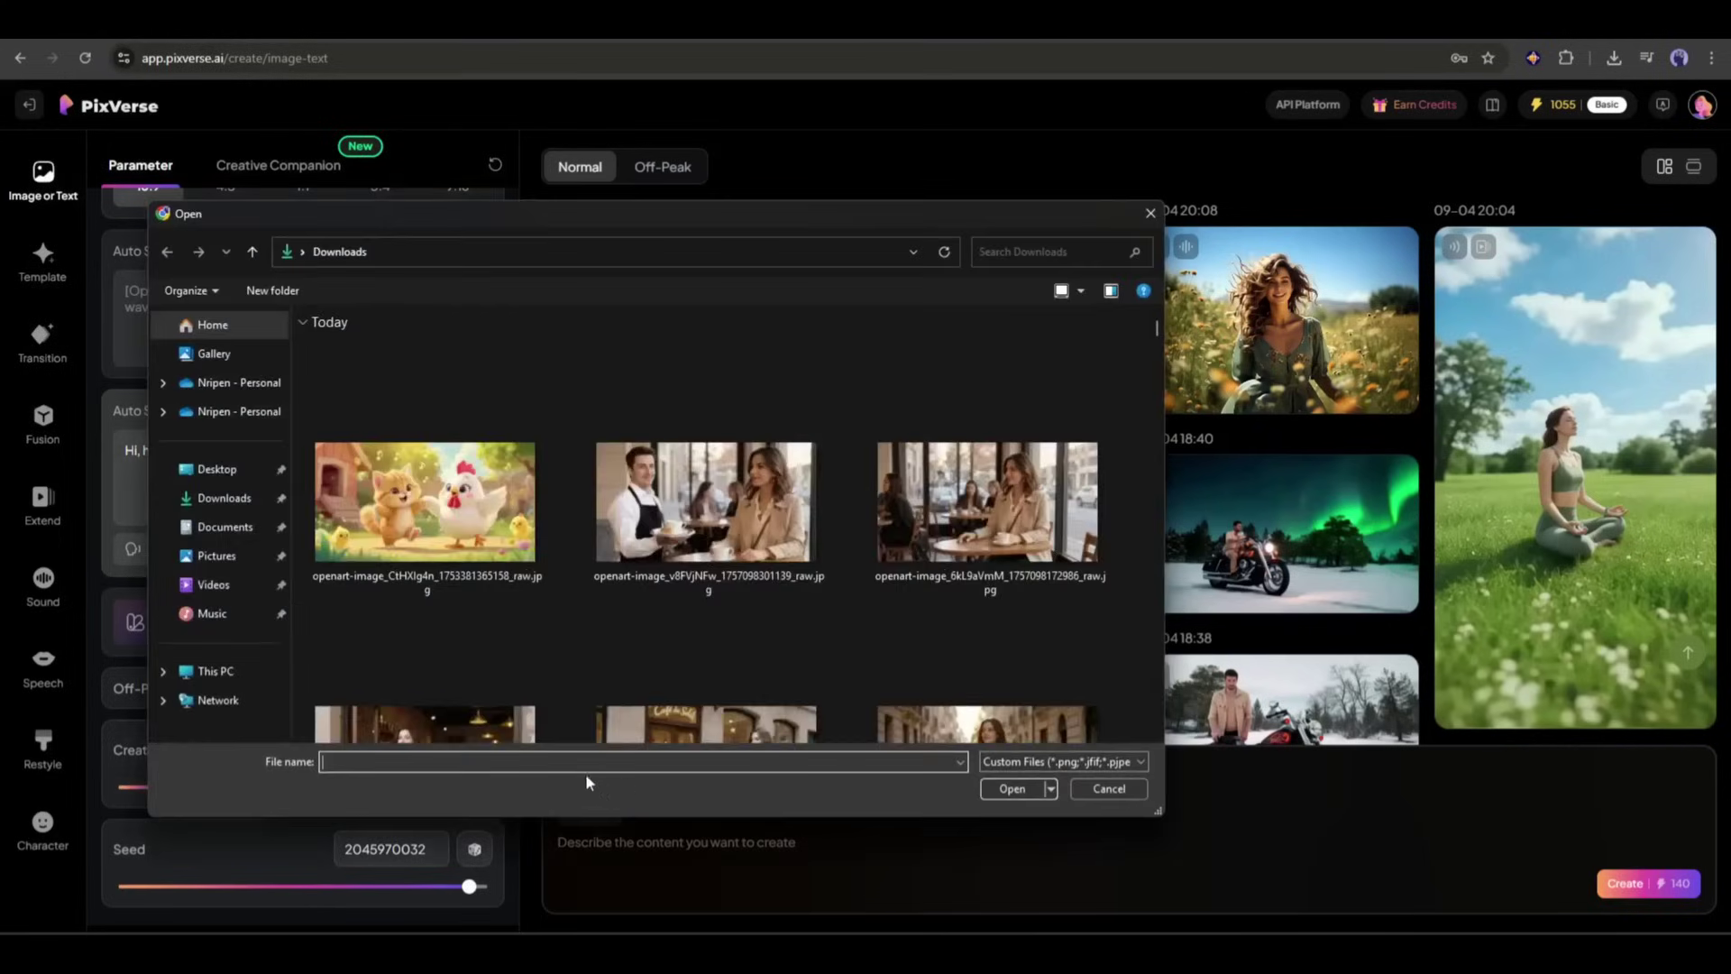
pyautogui.click(1091, 797)
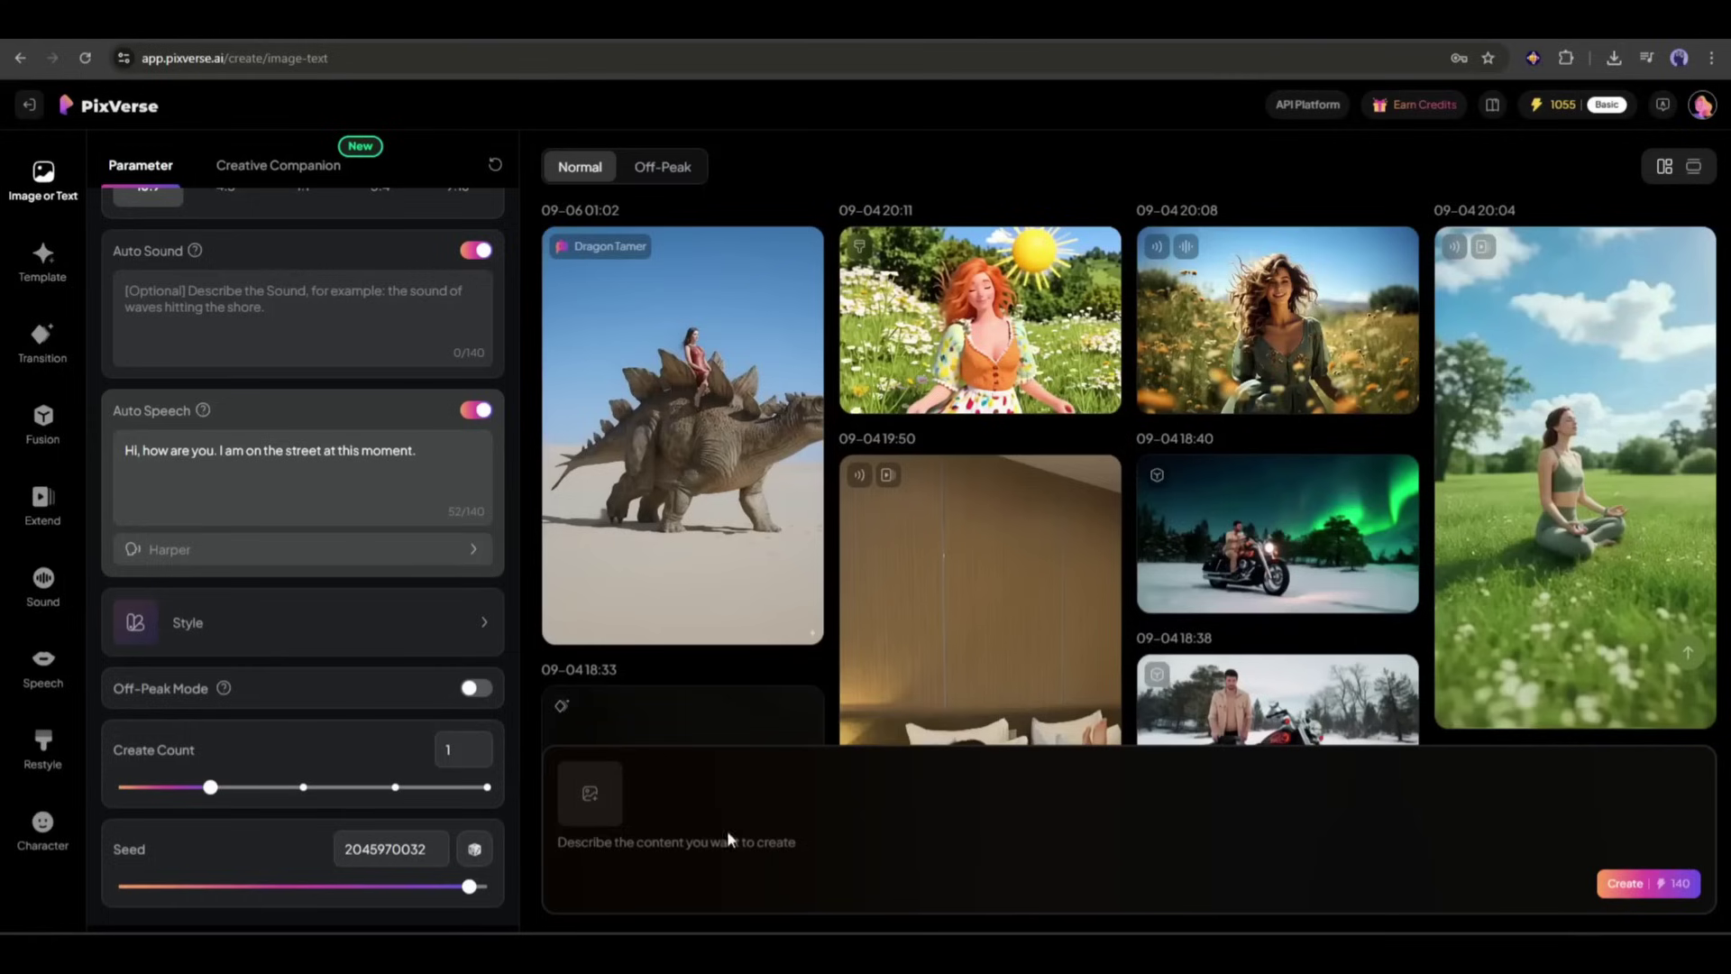
pyautogui.click(800, 841)
pyautogui.write("A ginger cat lies calmly on a wooden cutting board while a woman sprinkles flour over it in a cozy kitchen setting. She gently squishes the cat's cheeks before rolling a pin from its head to tail, playfully interacting with the cat. The background features a warm kitchen countertop with baking ingredients subtly arranged. The camera remains fixed, capturing the entire playful sequence in clear detail.")
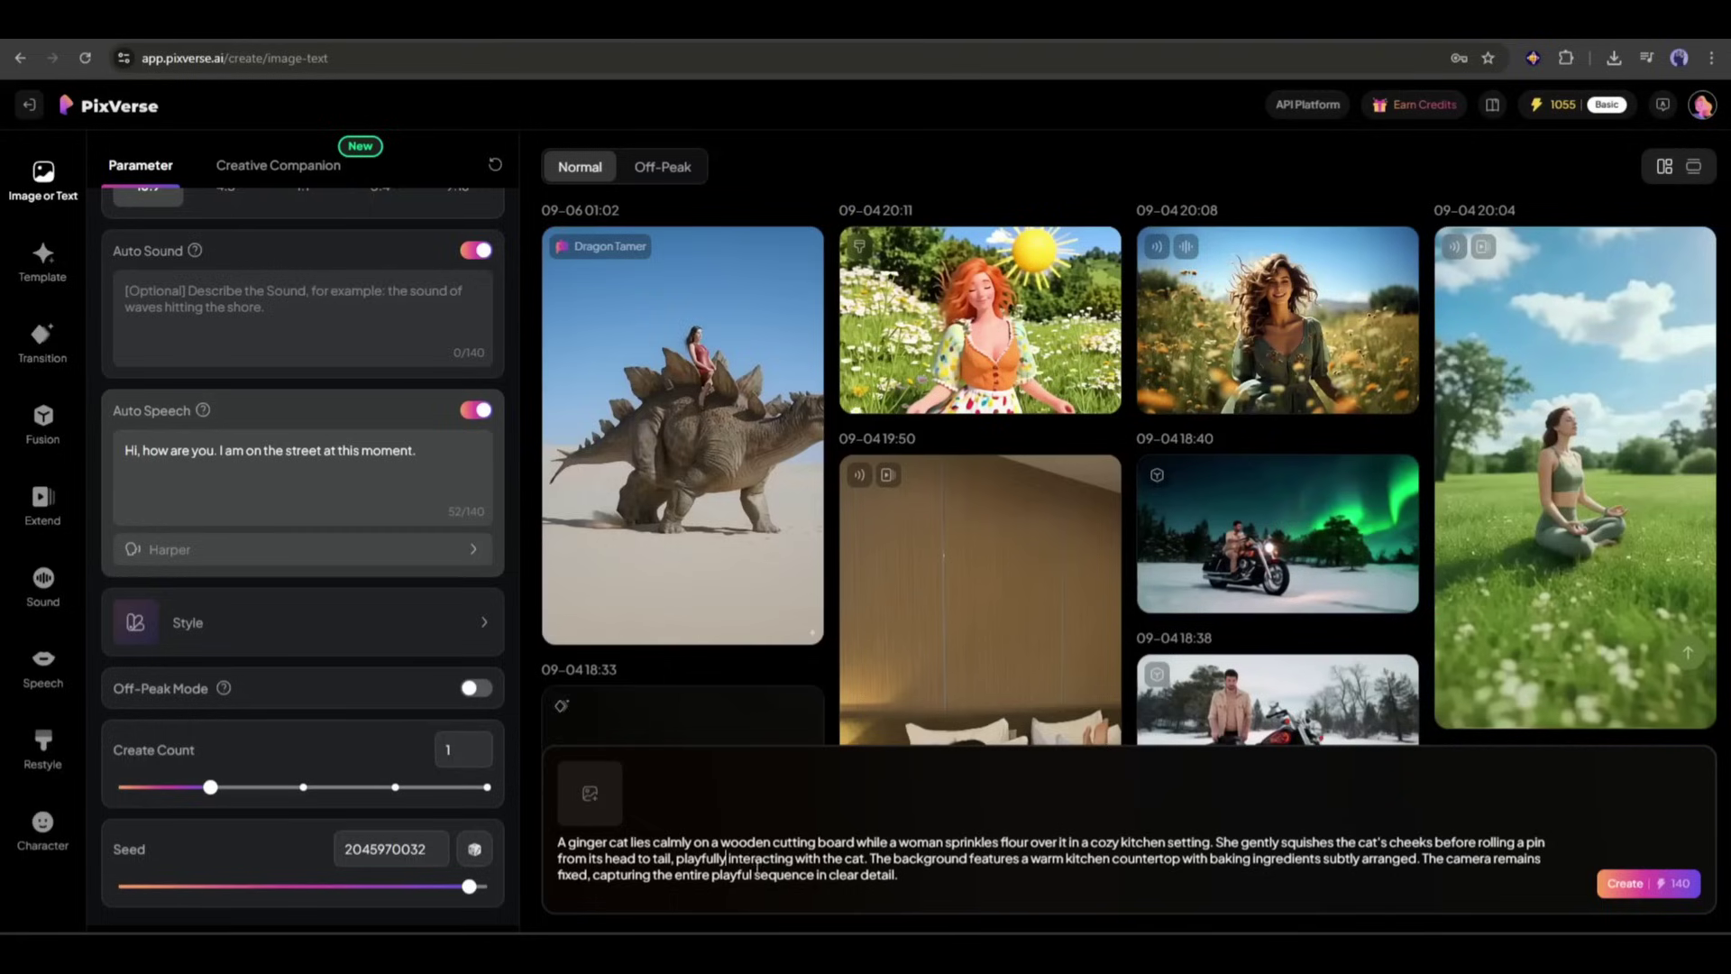
# - Have Creative Companion write an old-lady-skating prompt, use it, and create the video
pyautogui.click(254, 168)
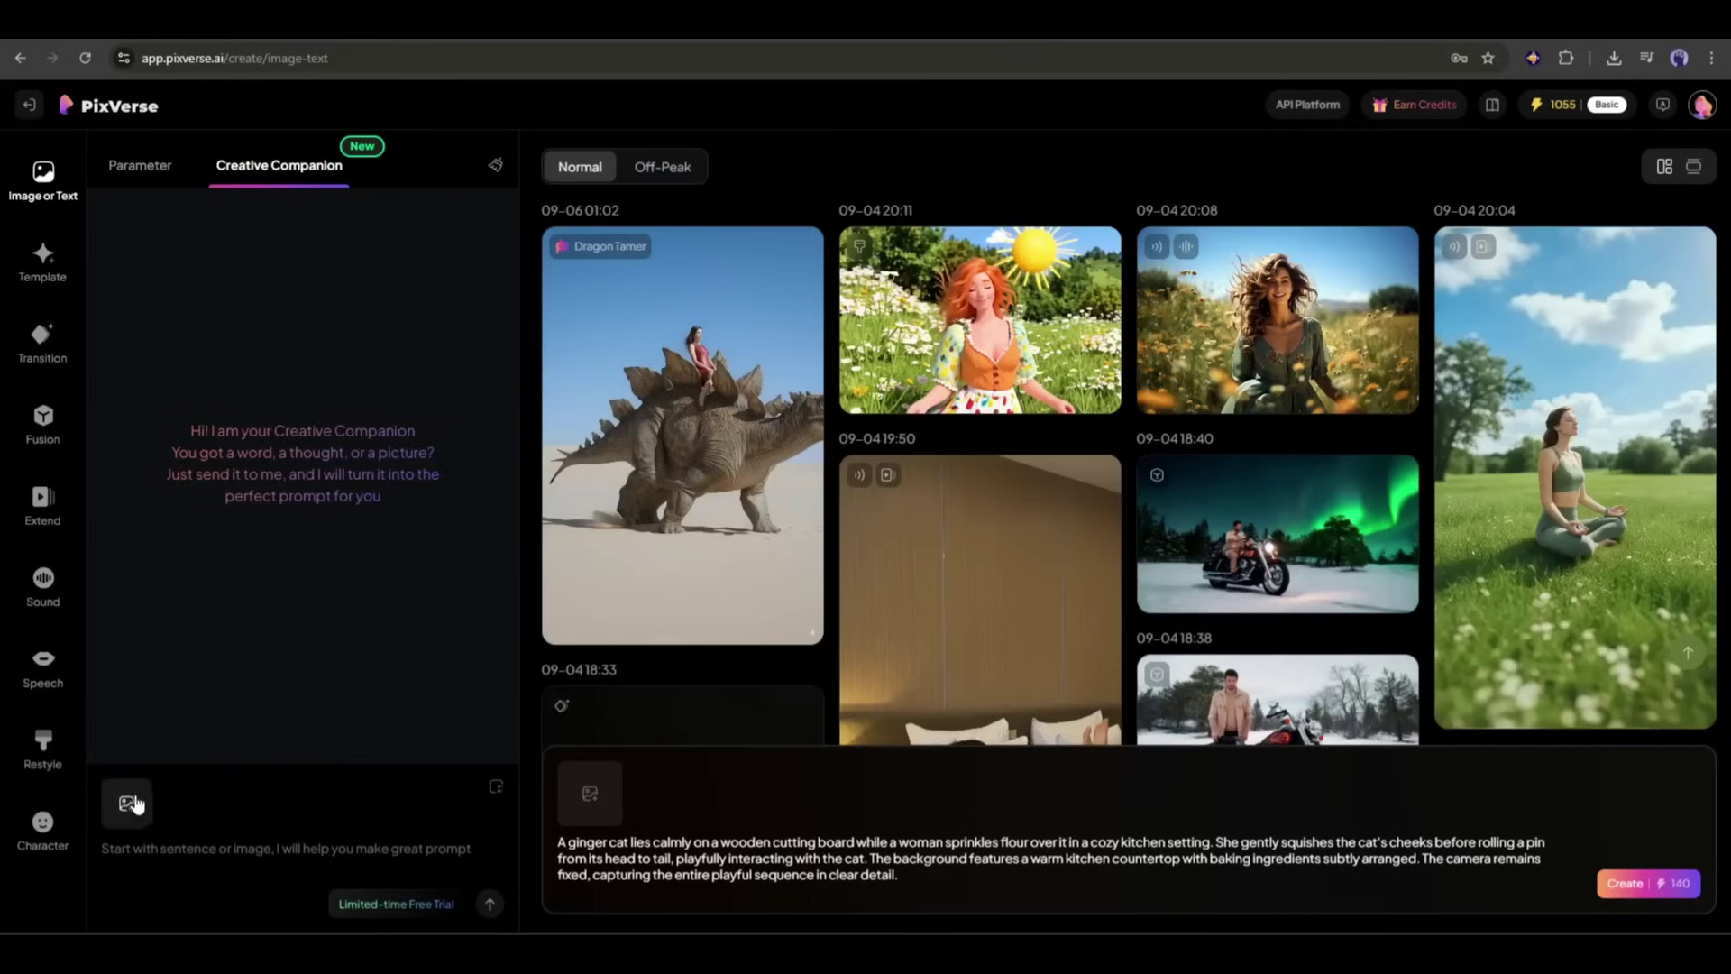
pyautogui.click(197, 860)
pyautogui.write('An old lady skating on a busy street while she is talking with some')
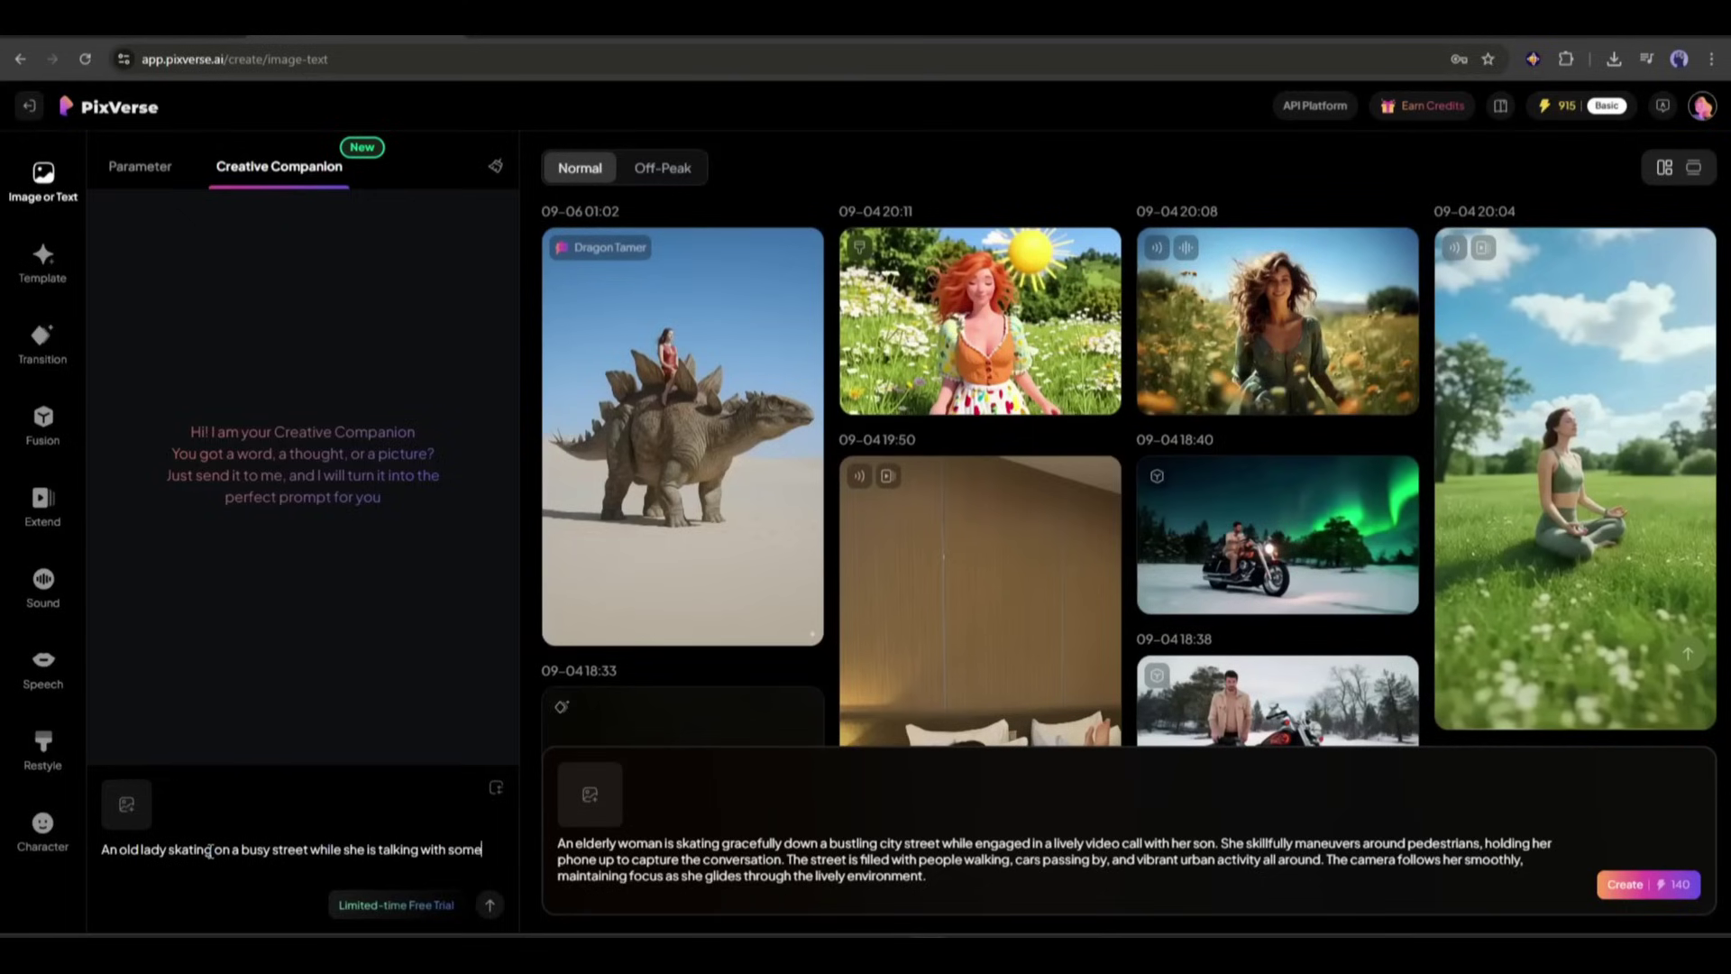
pyautogui.write('.')
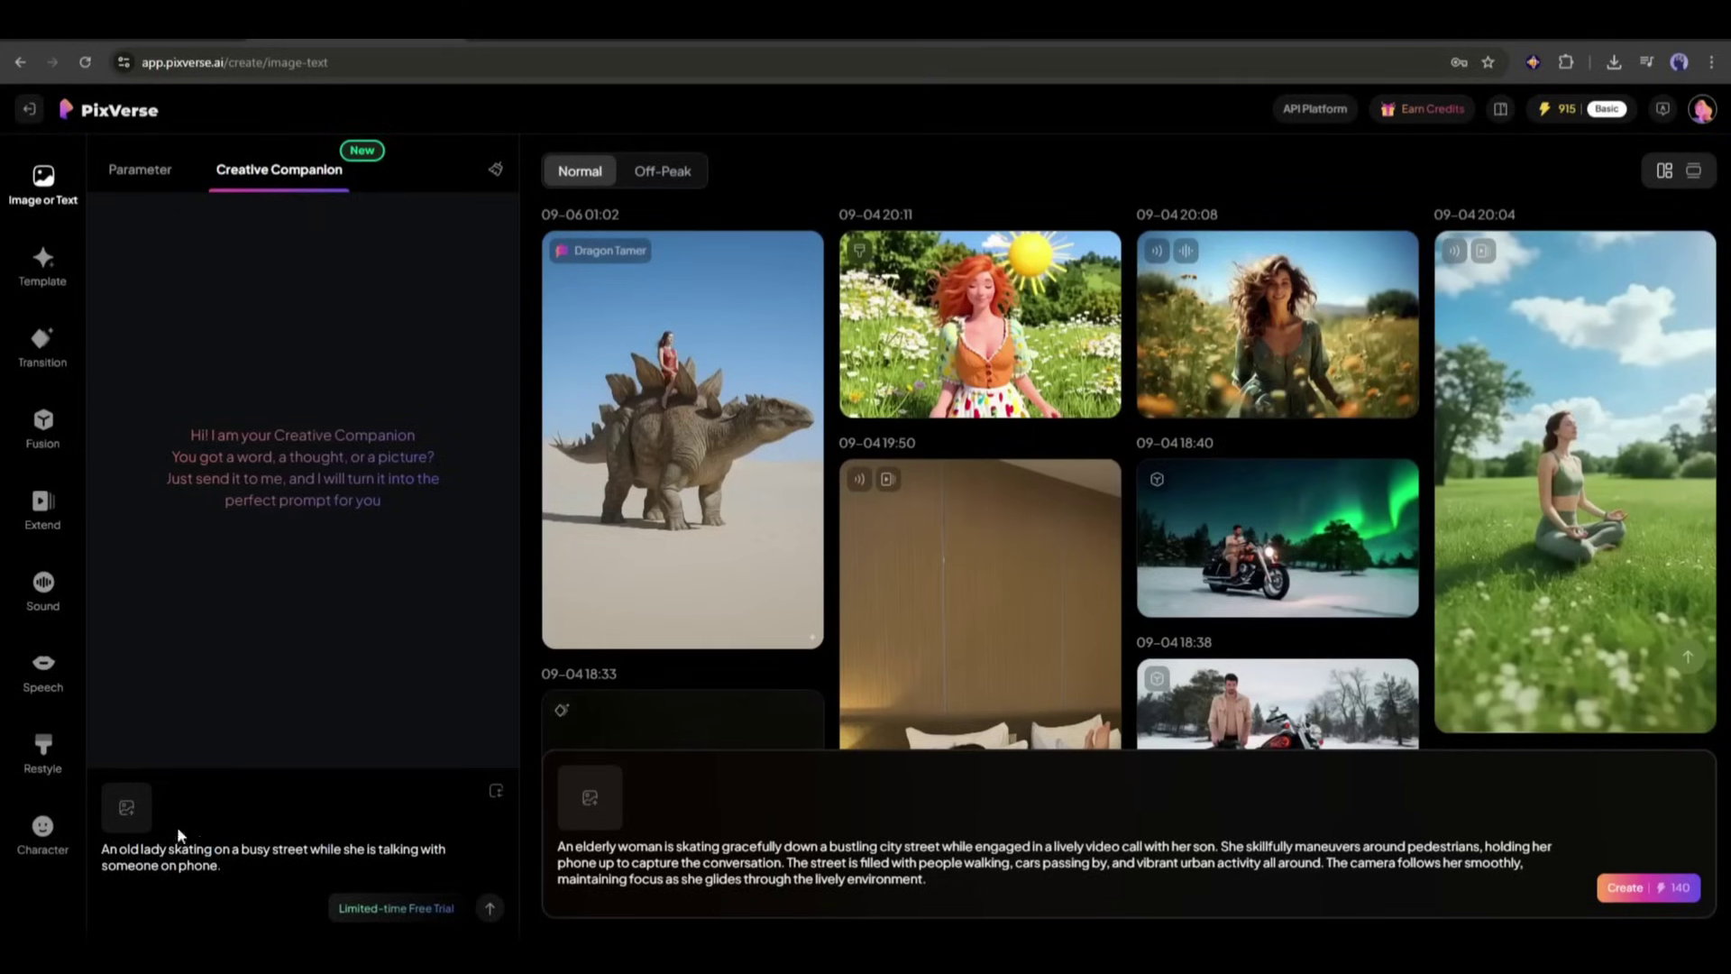
pyautogui.click(489, 908)
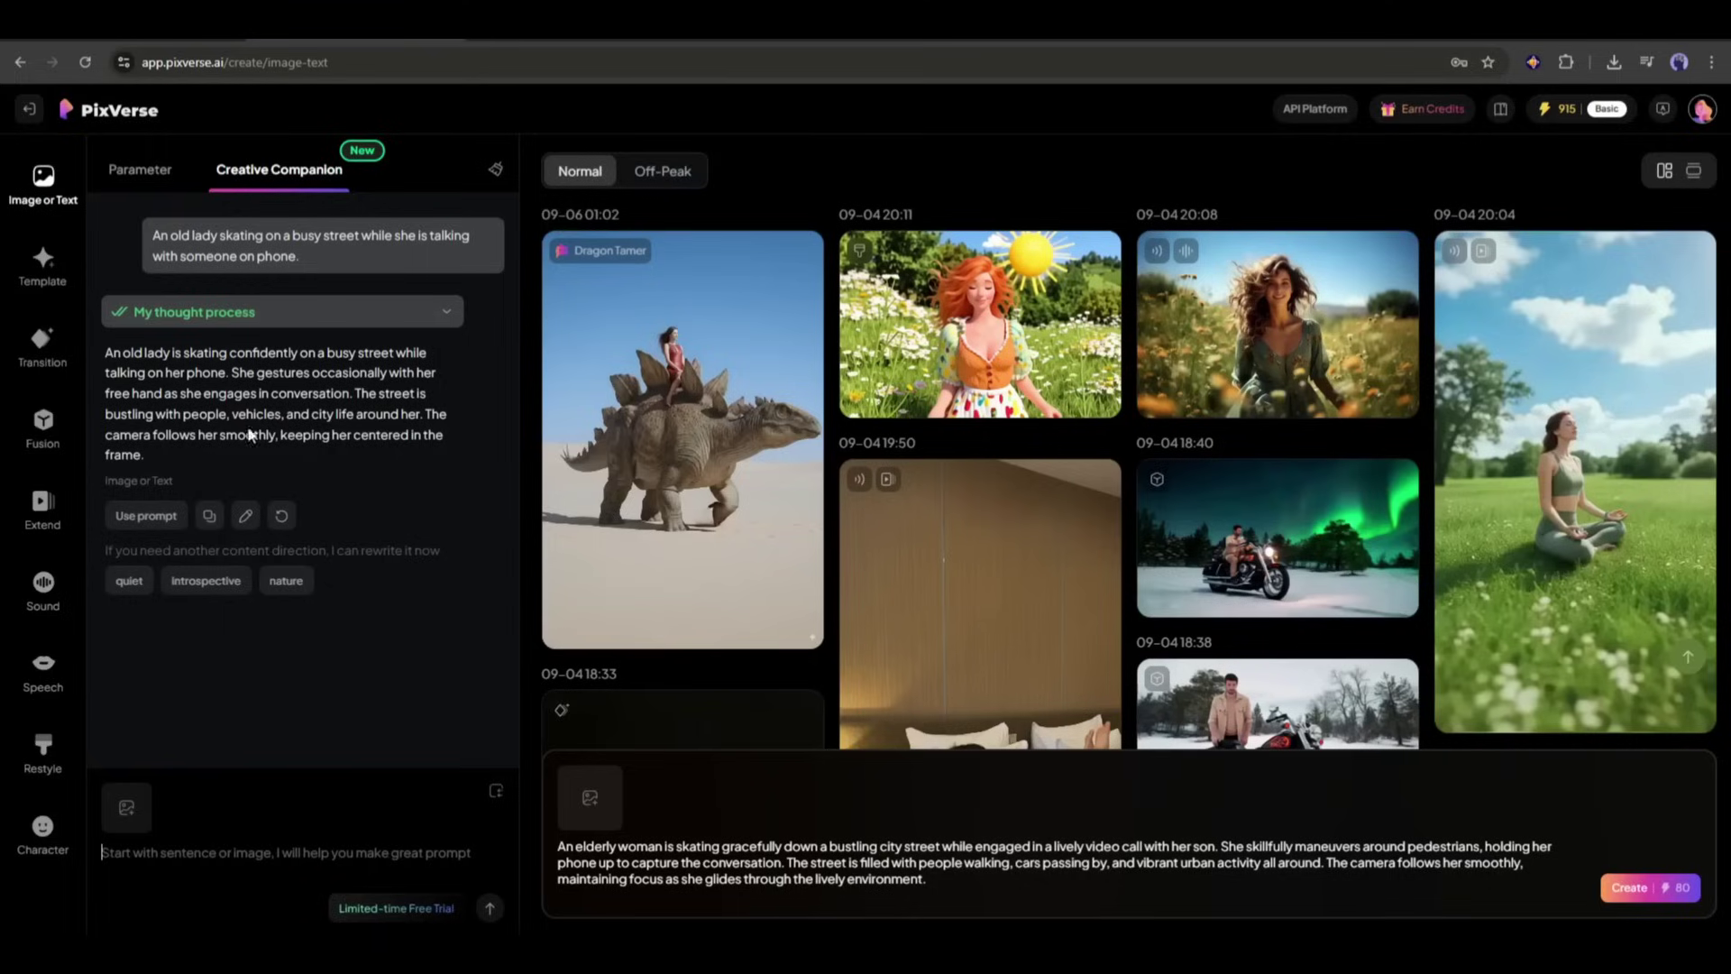
pyautogui.click(130, 520)
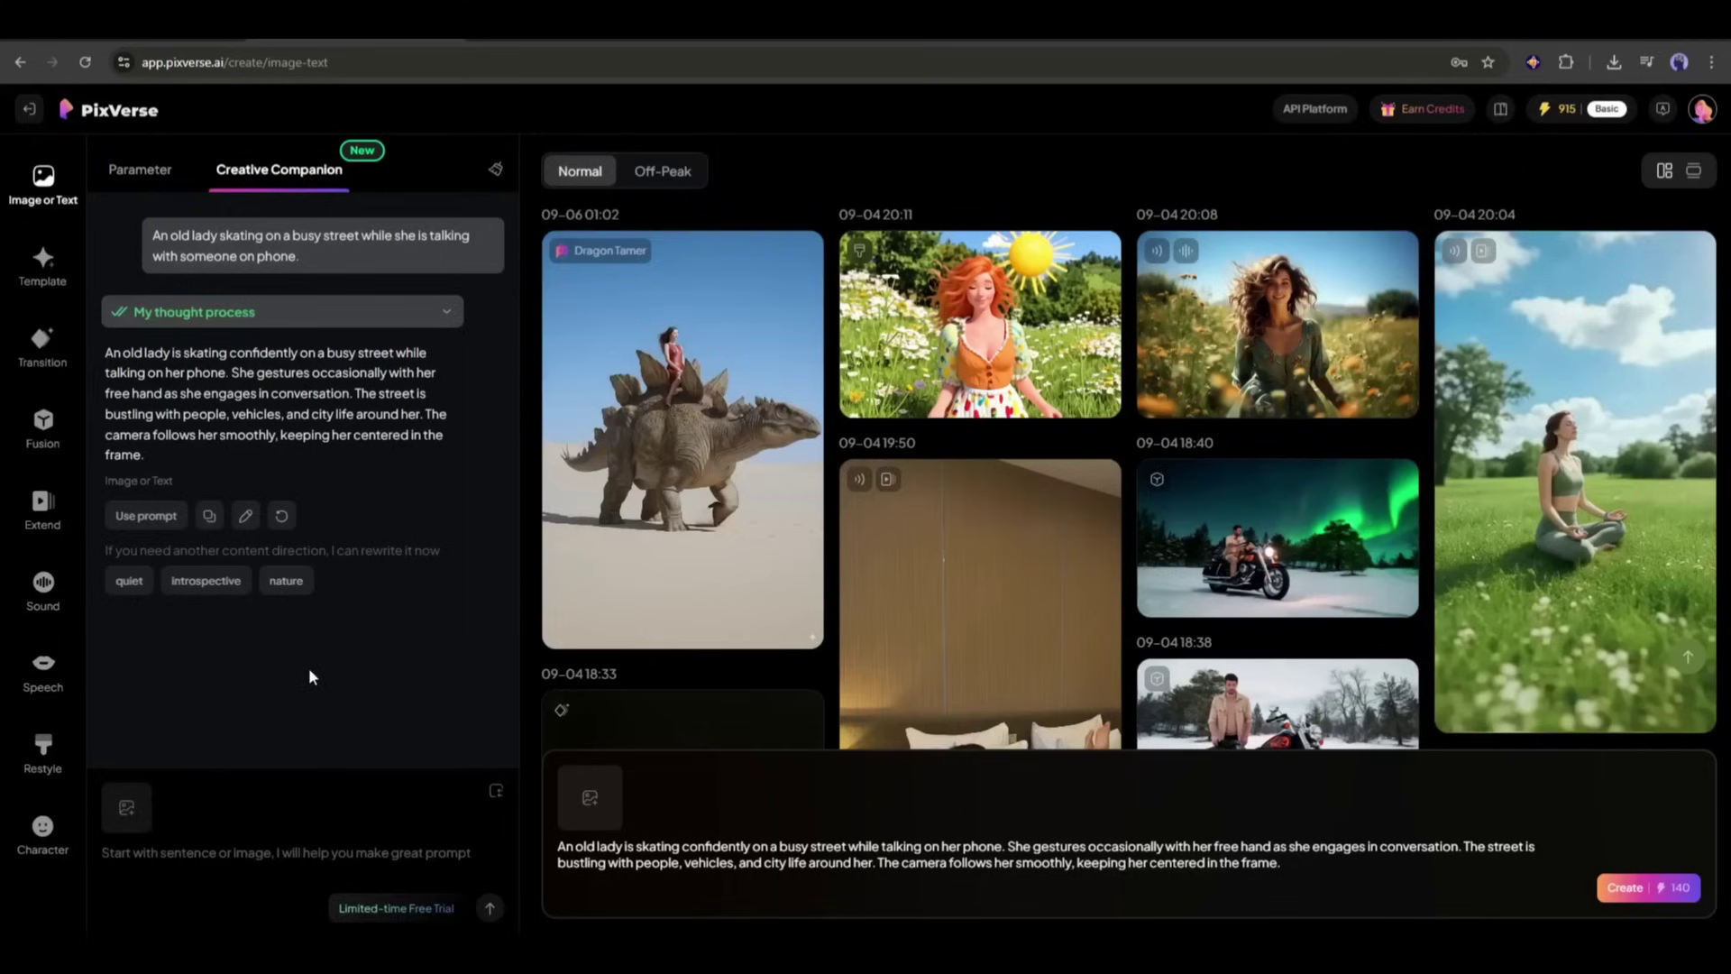
pyautogui.click(1660, 888)
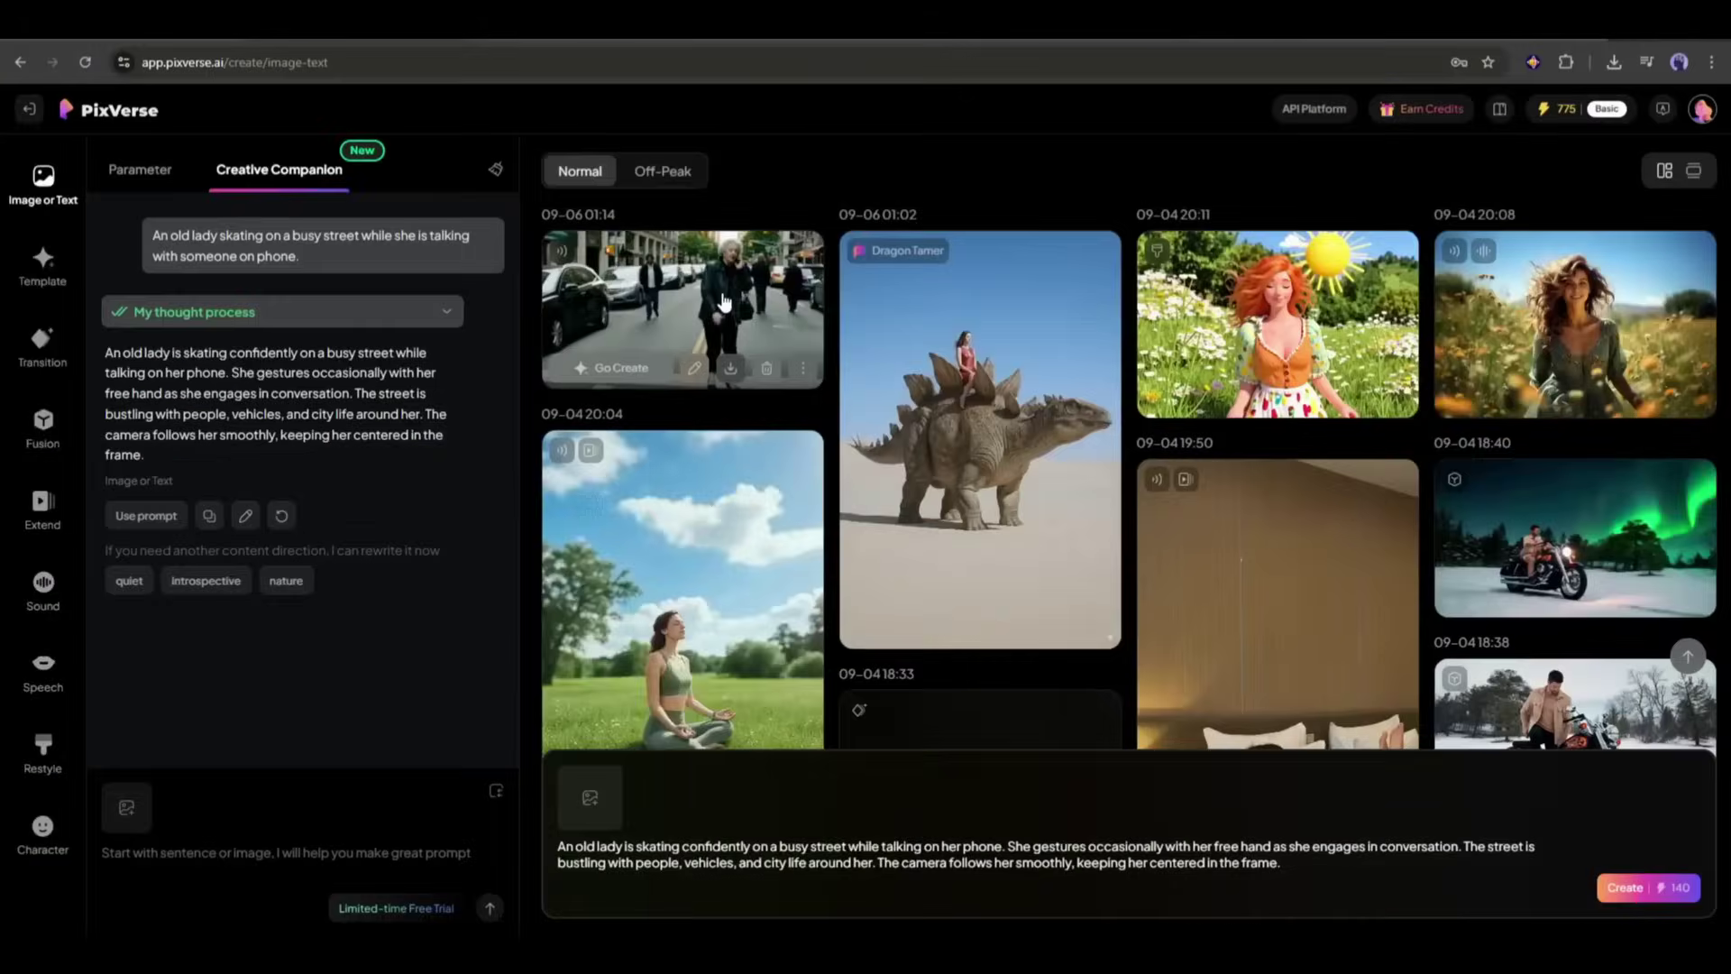
# - Open the finished old lady skating video to review it
pyautogui.click(682, 307)
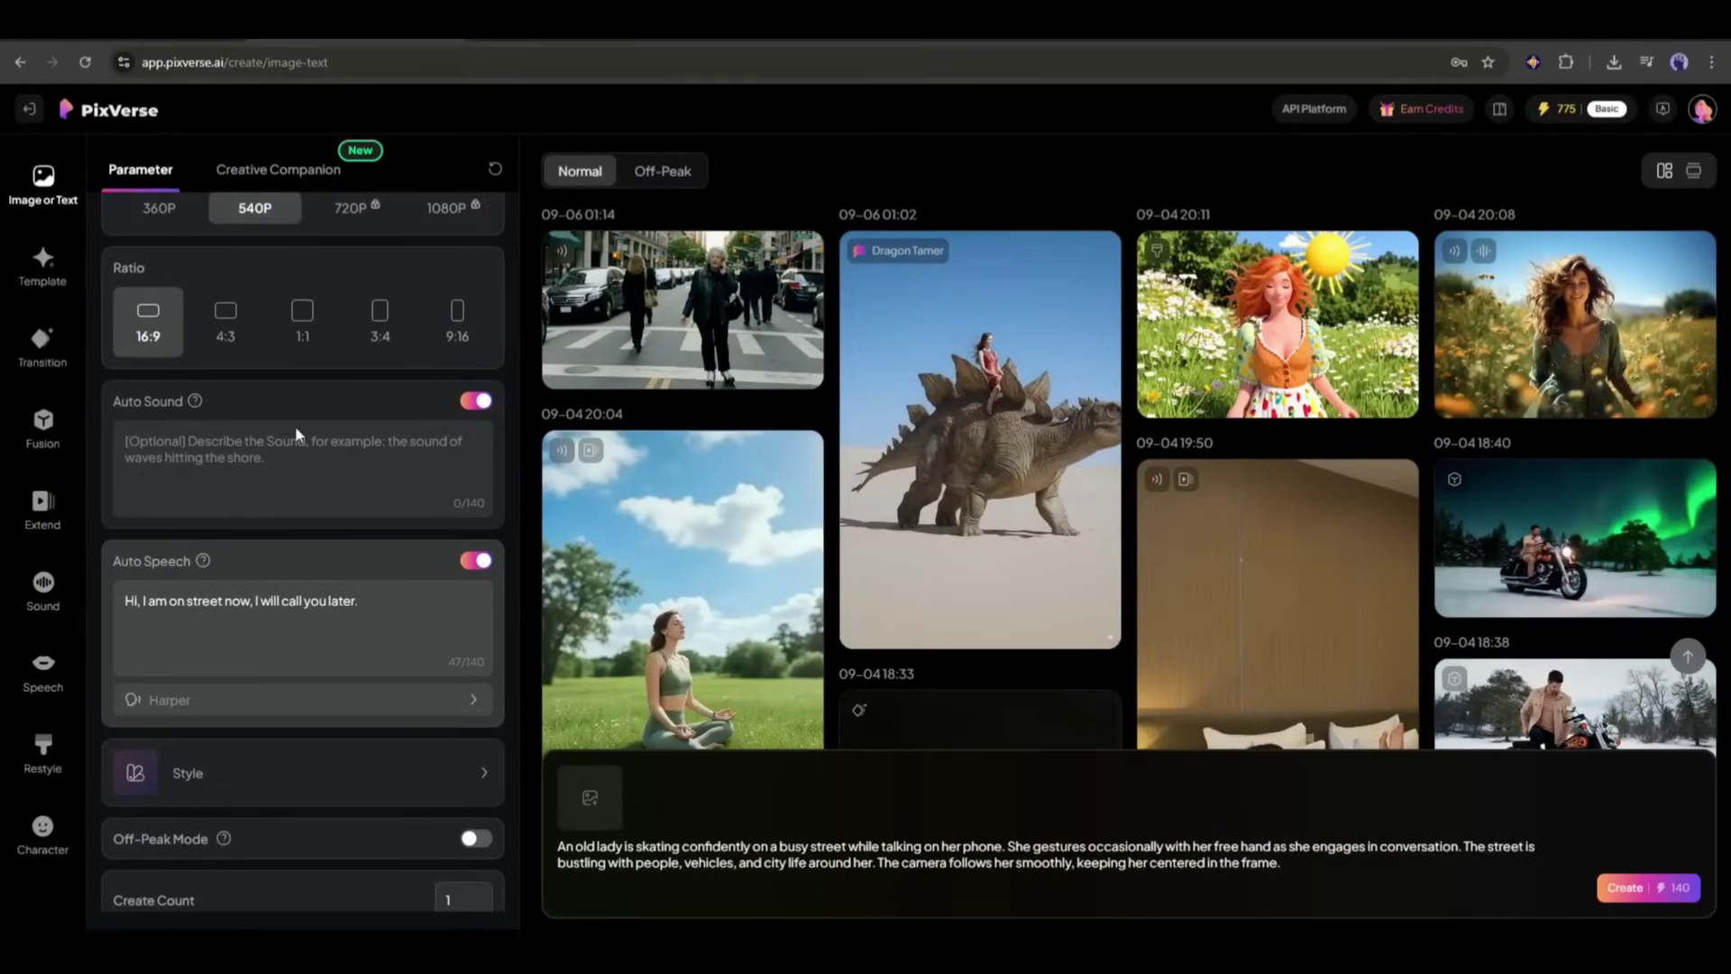
# - Replace the prompt with the scooter girl text, turn Auto Speech off, randomize seed, and create
pyautogui.scroll(3, 247, 470)
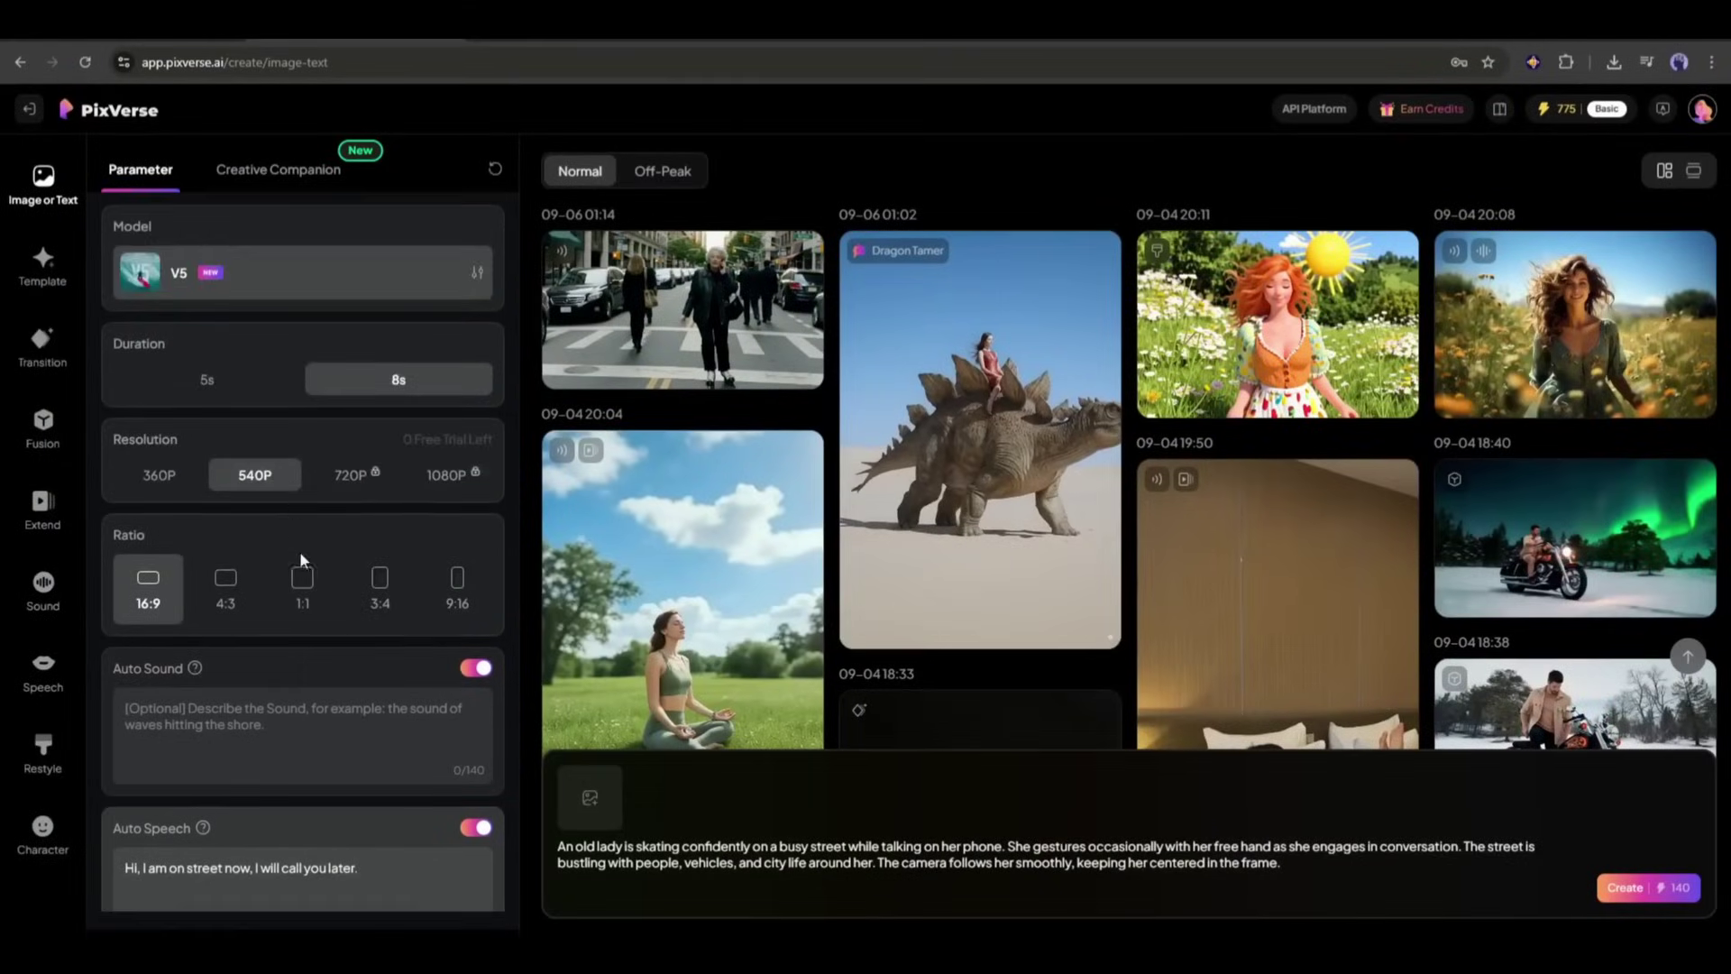
pyautogui.tripleClick(760, 845)
pyautogui.write('In 3D animation style, a brown-haired girl with dark green eyes works as a math teacher, riding her scooter through cold winter city streets while wearing warm winter clothing, carrying a pile of math books secured with a wide blue band on the back seat of her scooter.')
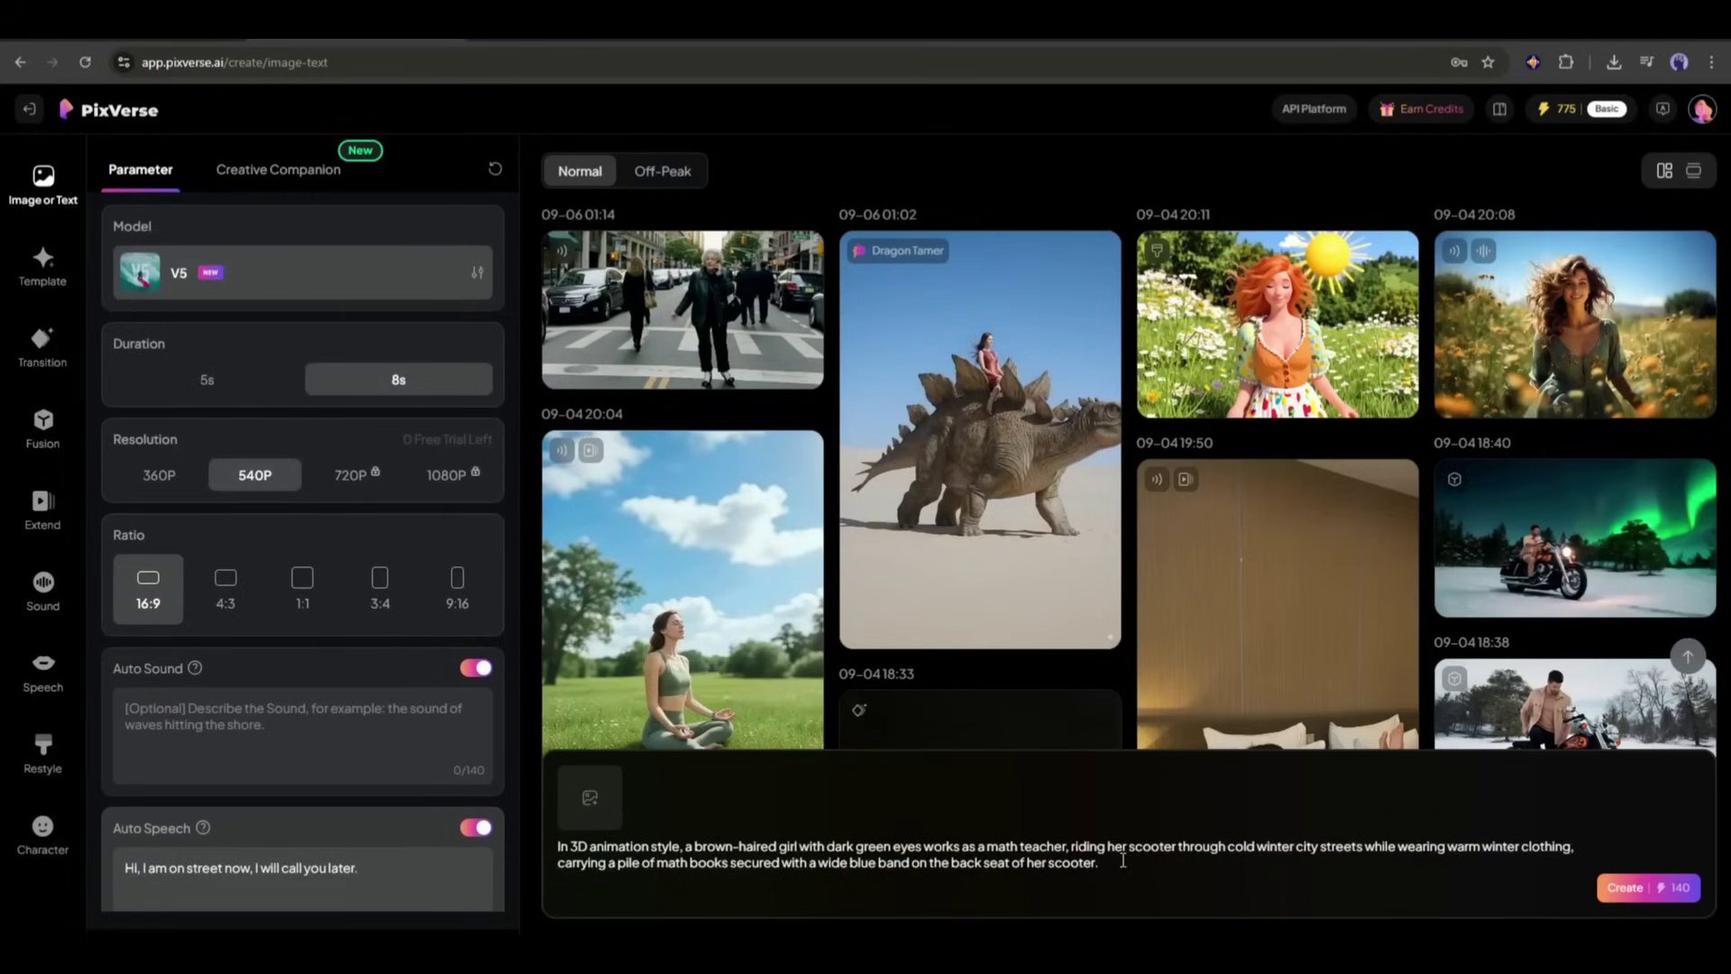
pyautogui.moveTo(1123, 860); pyautogui.dragTo(749, 841)
pyautogui.click(476, 827)
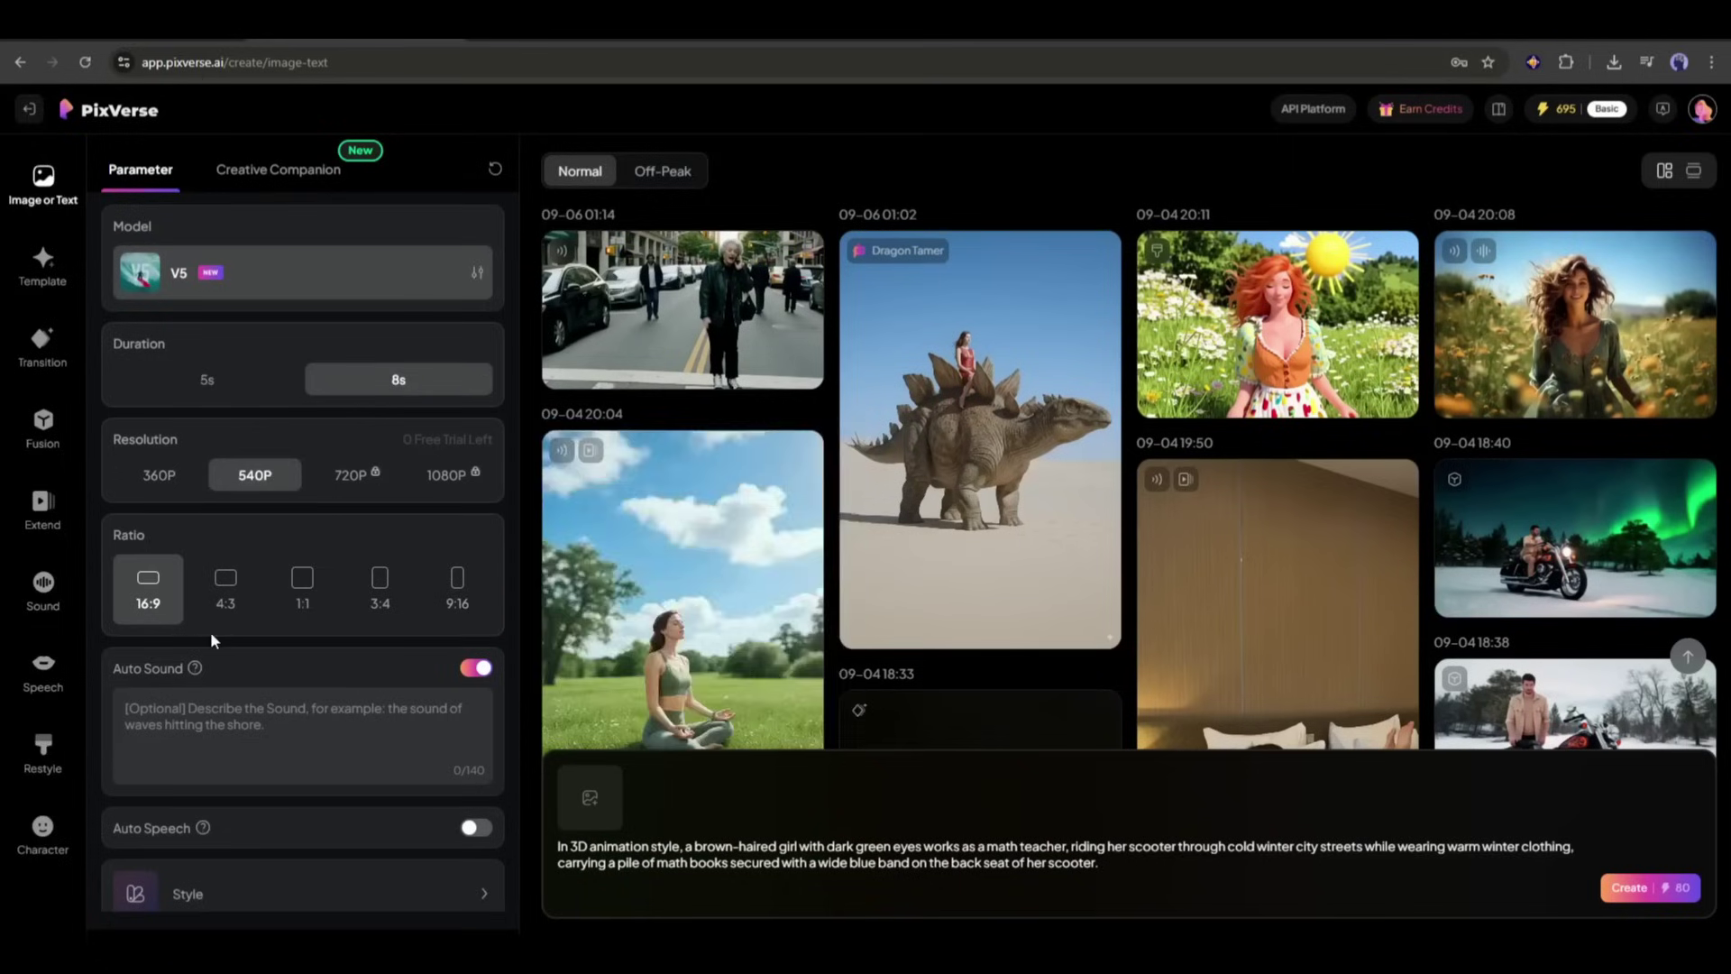
pyautogui.scroll(-3, 451, 602)
pyautogui.moveTo(457, 624)
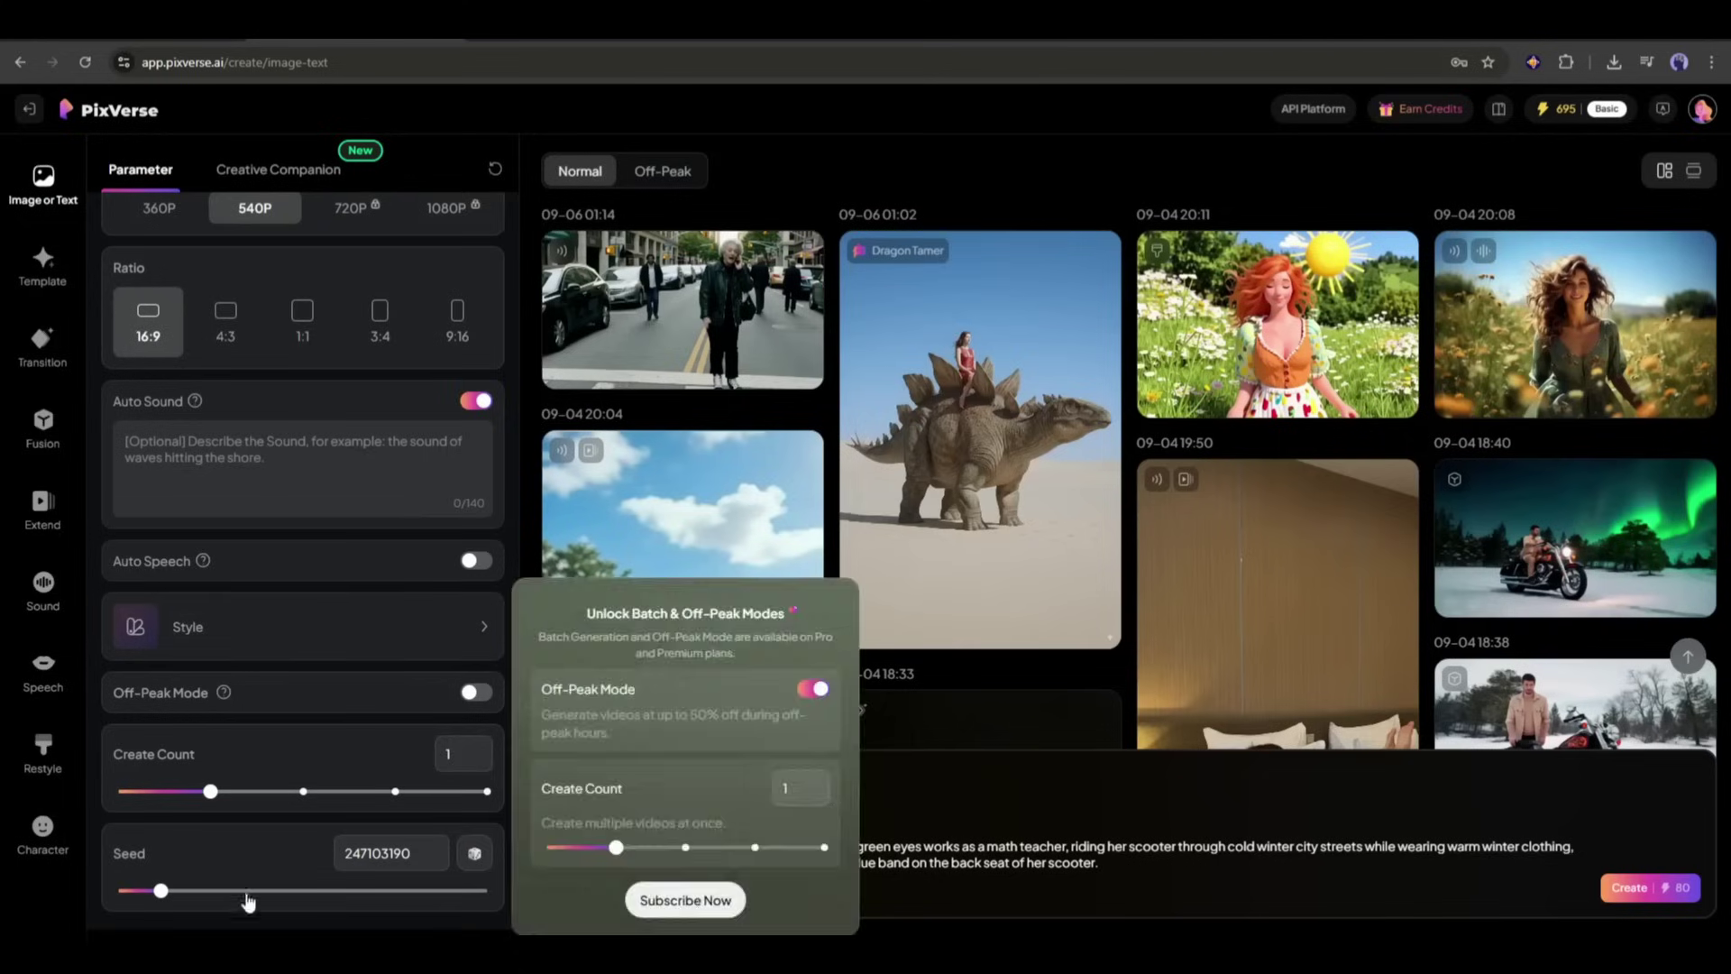
pyautogui.click(478, 855)
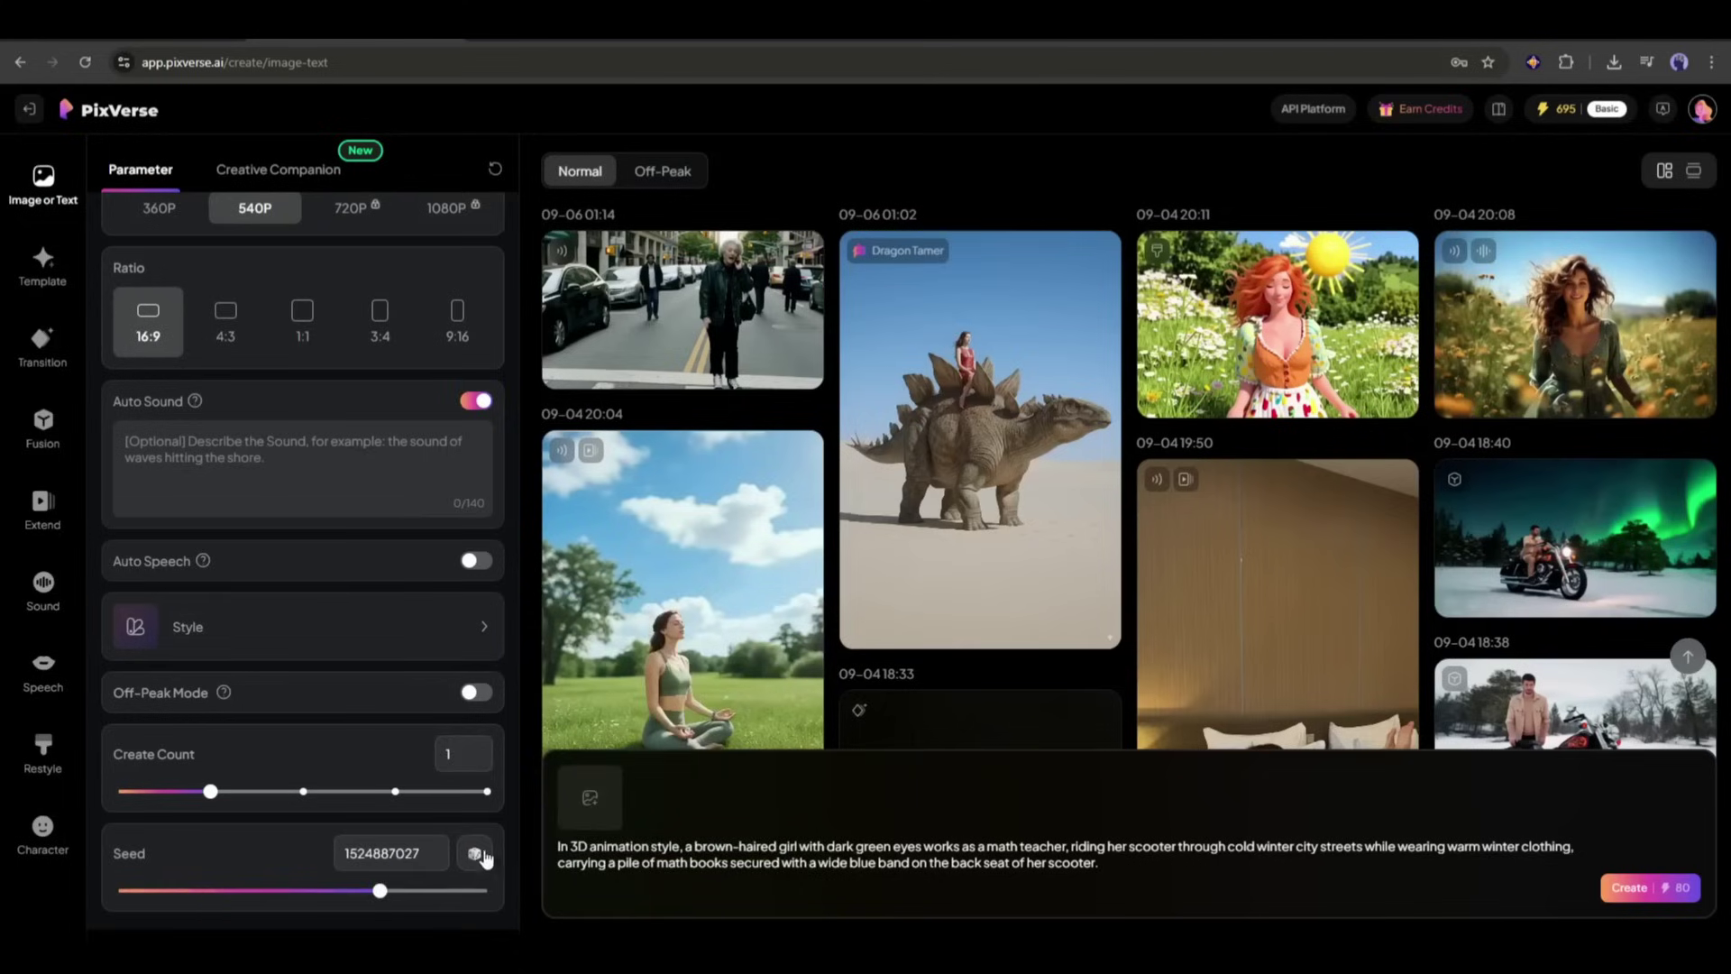
pyautogui.click(1688, 888)
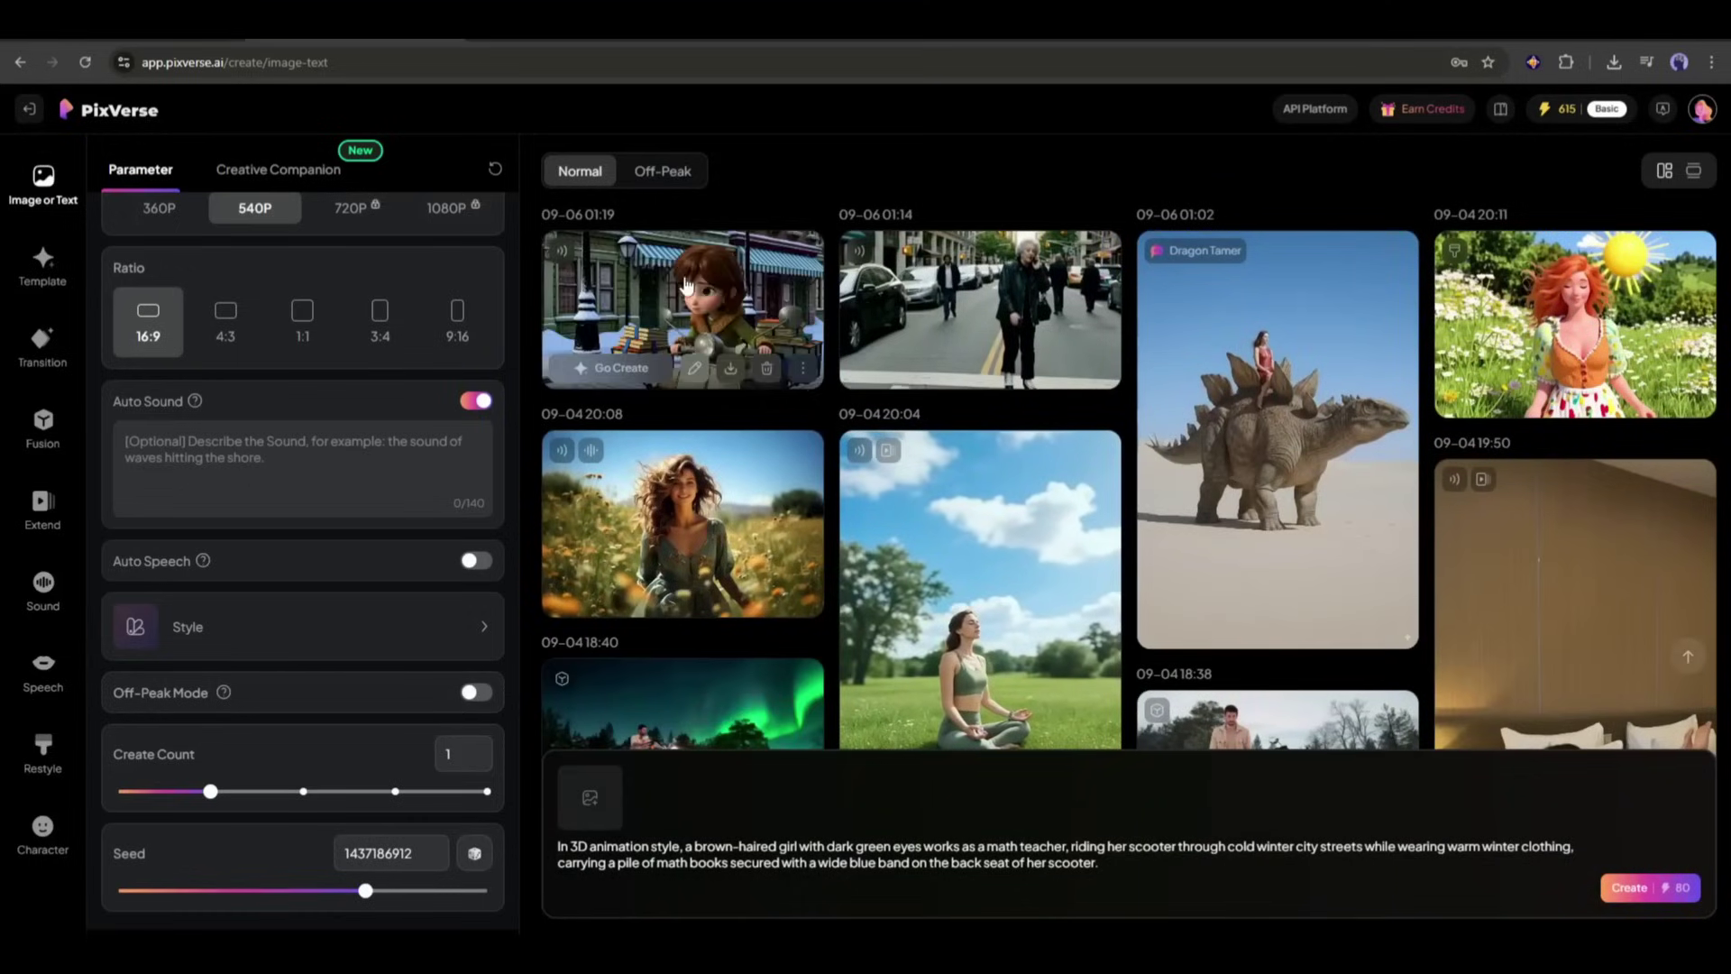
# - Review the finished scooter girl video and return to the create page
pyautogui.click(685, 286)
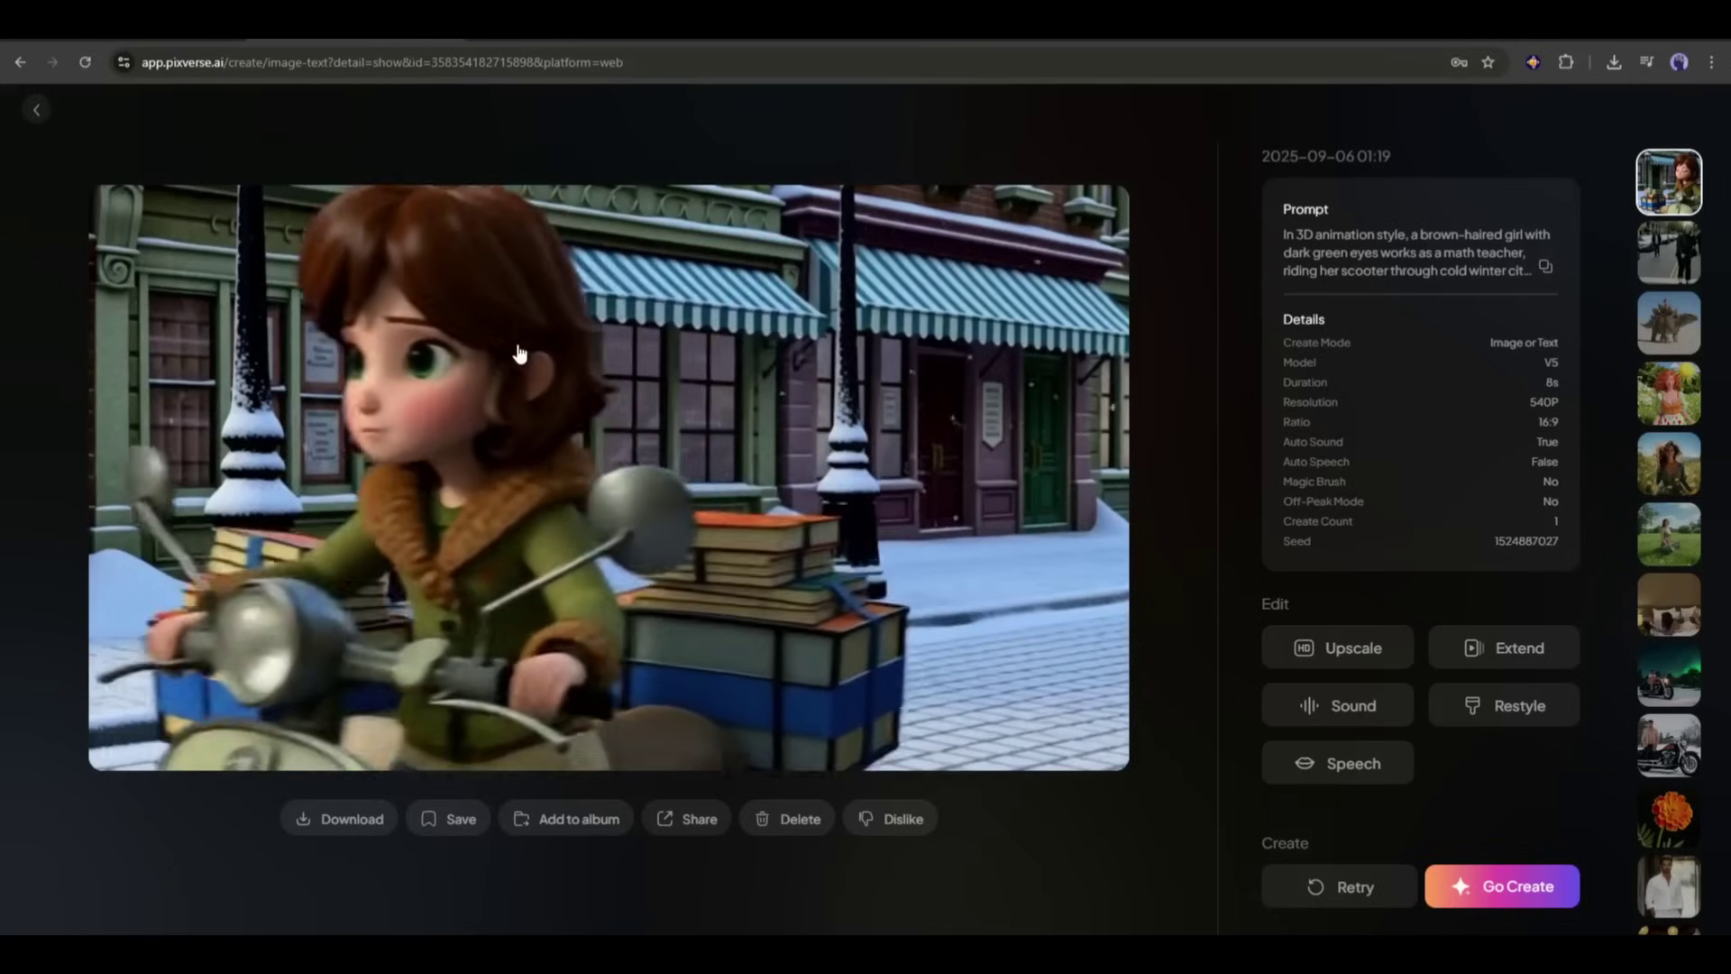
pyautogui.click(36, 110)
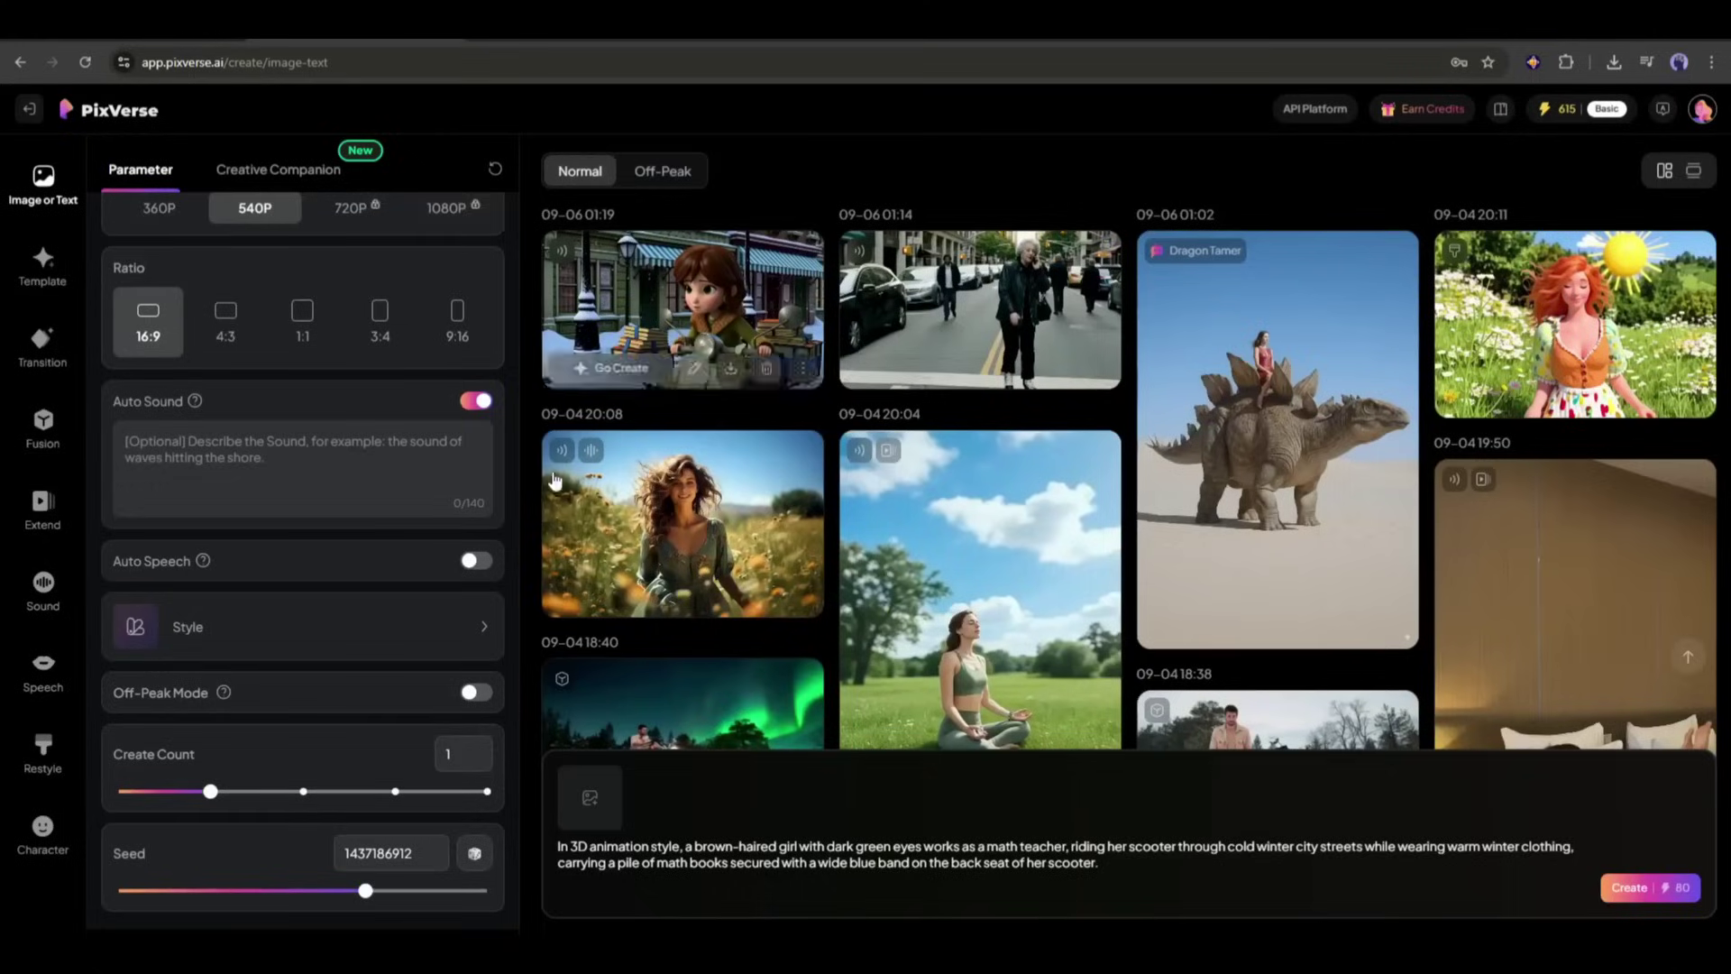
pyautogui.scroll(3, 259, 402)
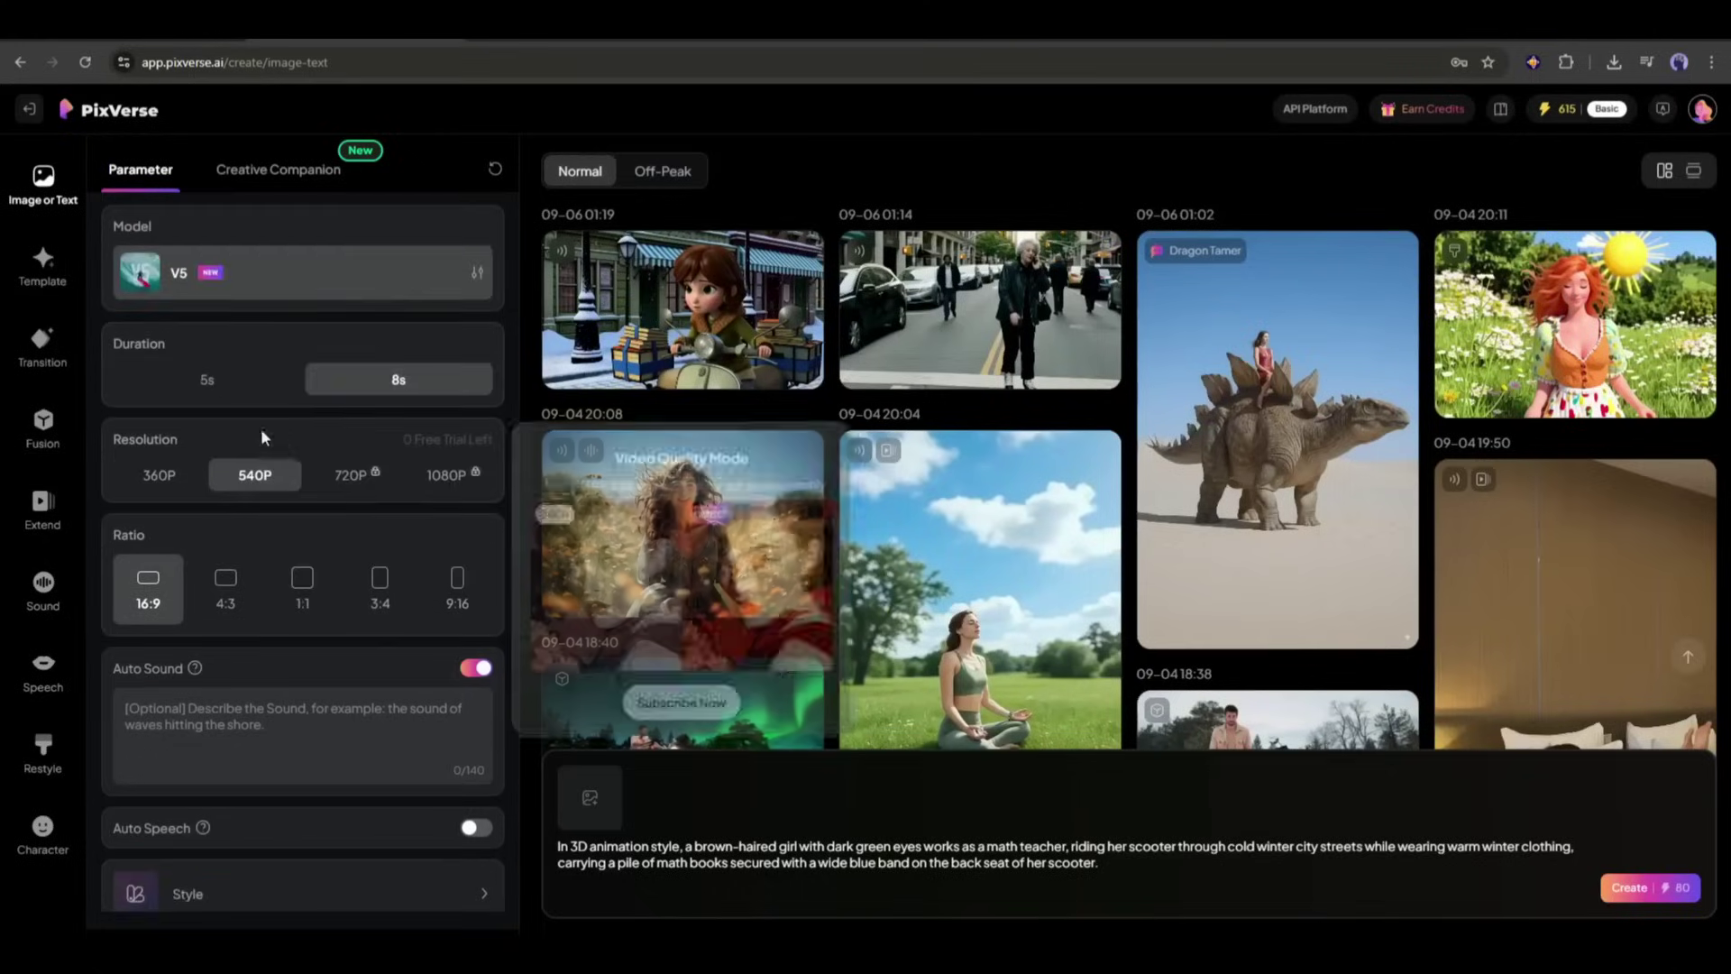
pyautogui.scroll(-3, 252, 447)
# - Apply the 3D Animation style and delete the style phrase at the prompt's start
pyautogui.click(348, 626)
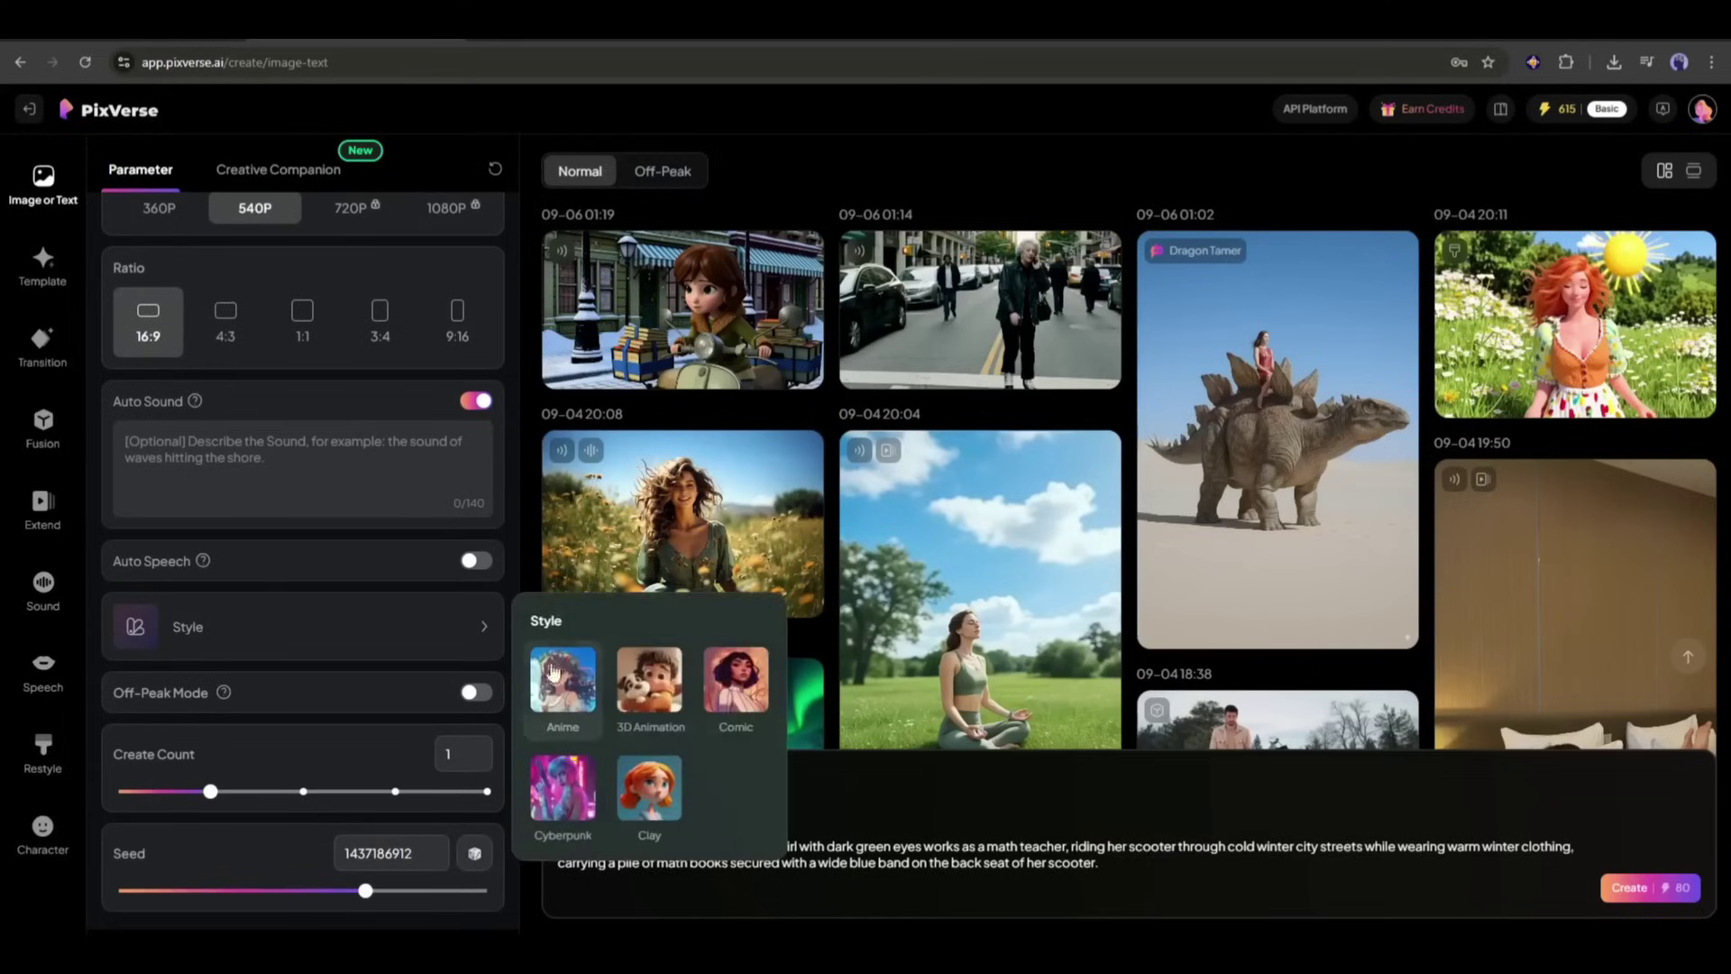
pyautogui.click(648, 681)
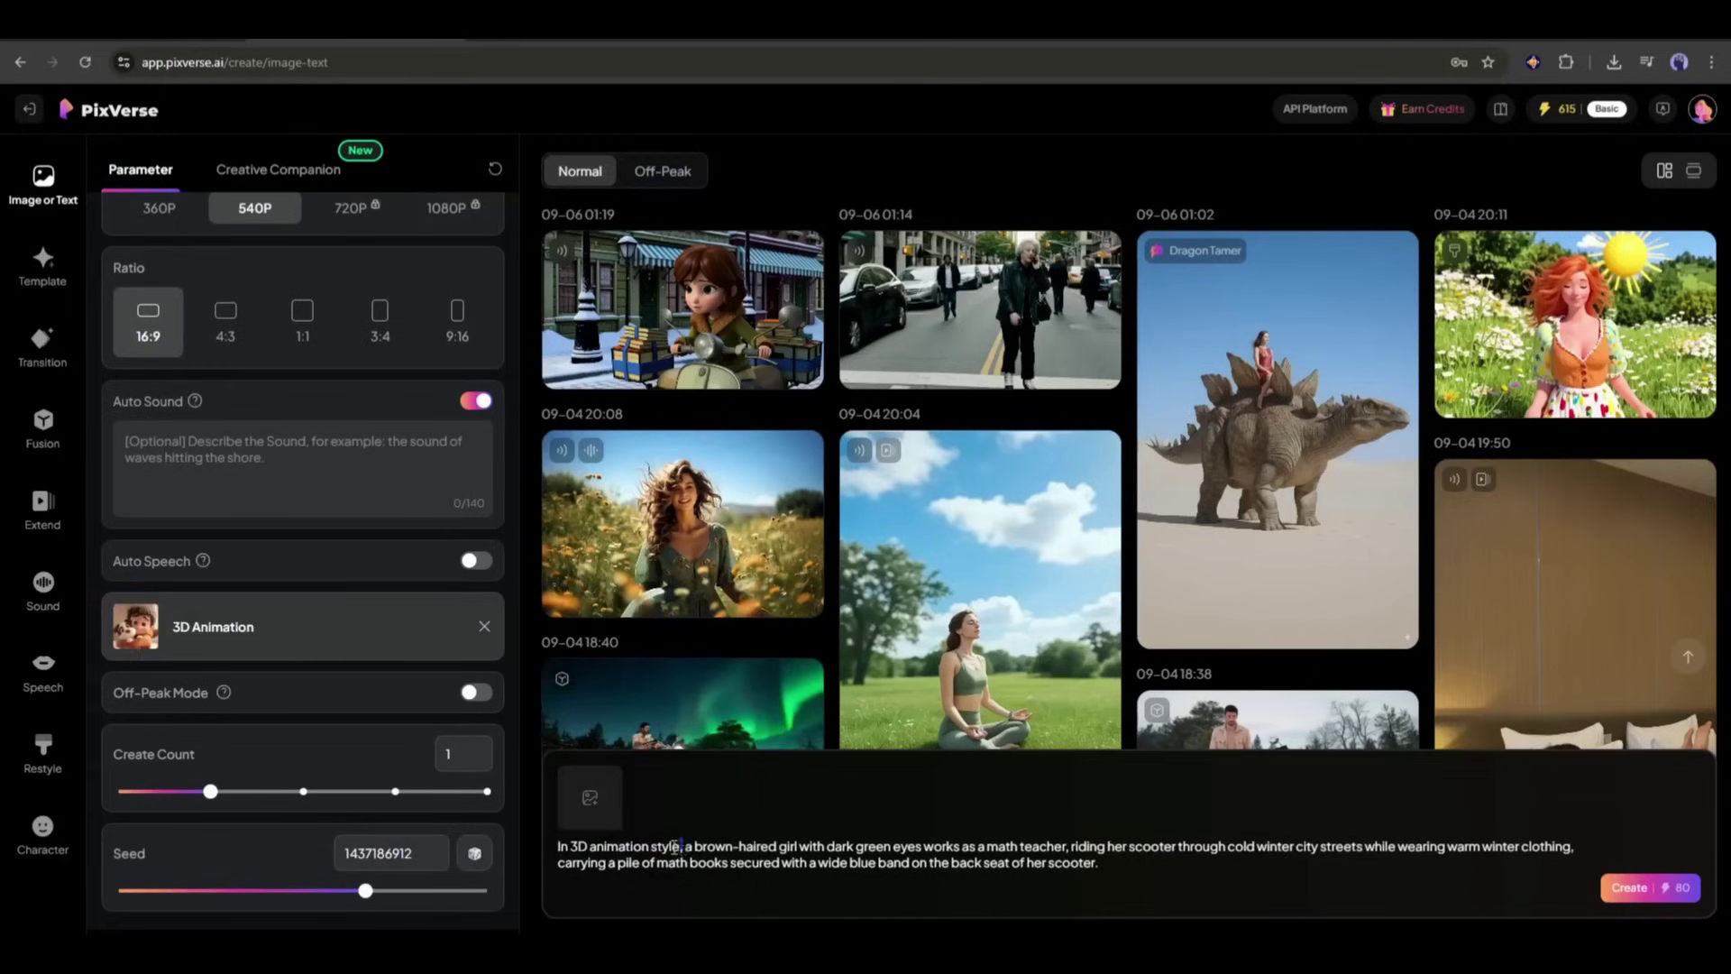
pyautogui.press('BackSpace')
pyautogui.press('BackSpace')
# - Capitalise the prompt's opening 'A', regenerate the 3D scooter girl video, and review it
pyautogui.write('A')
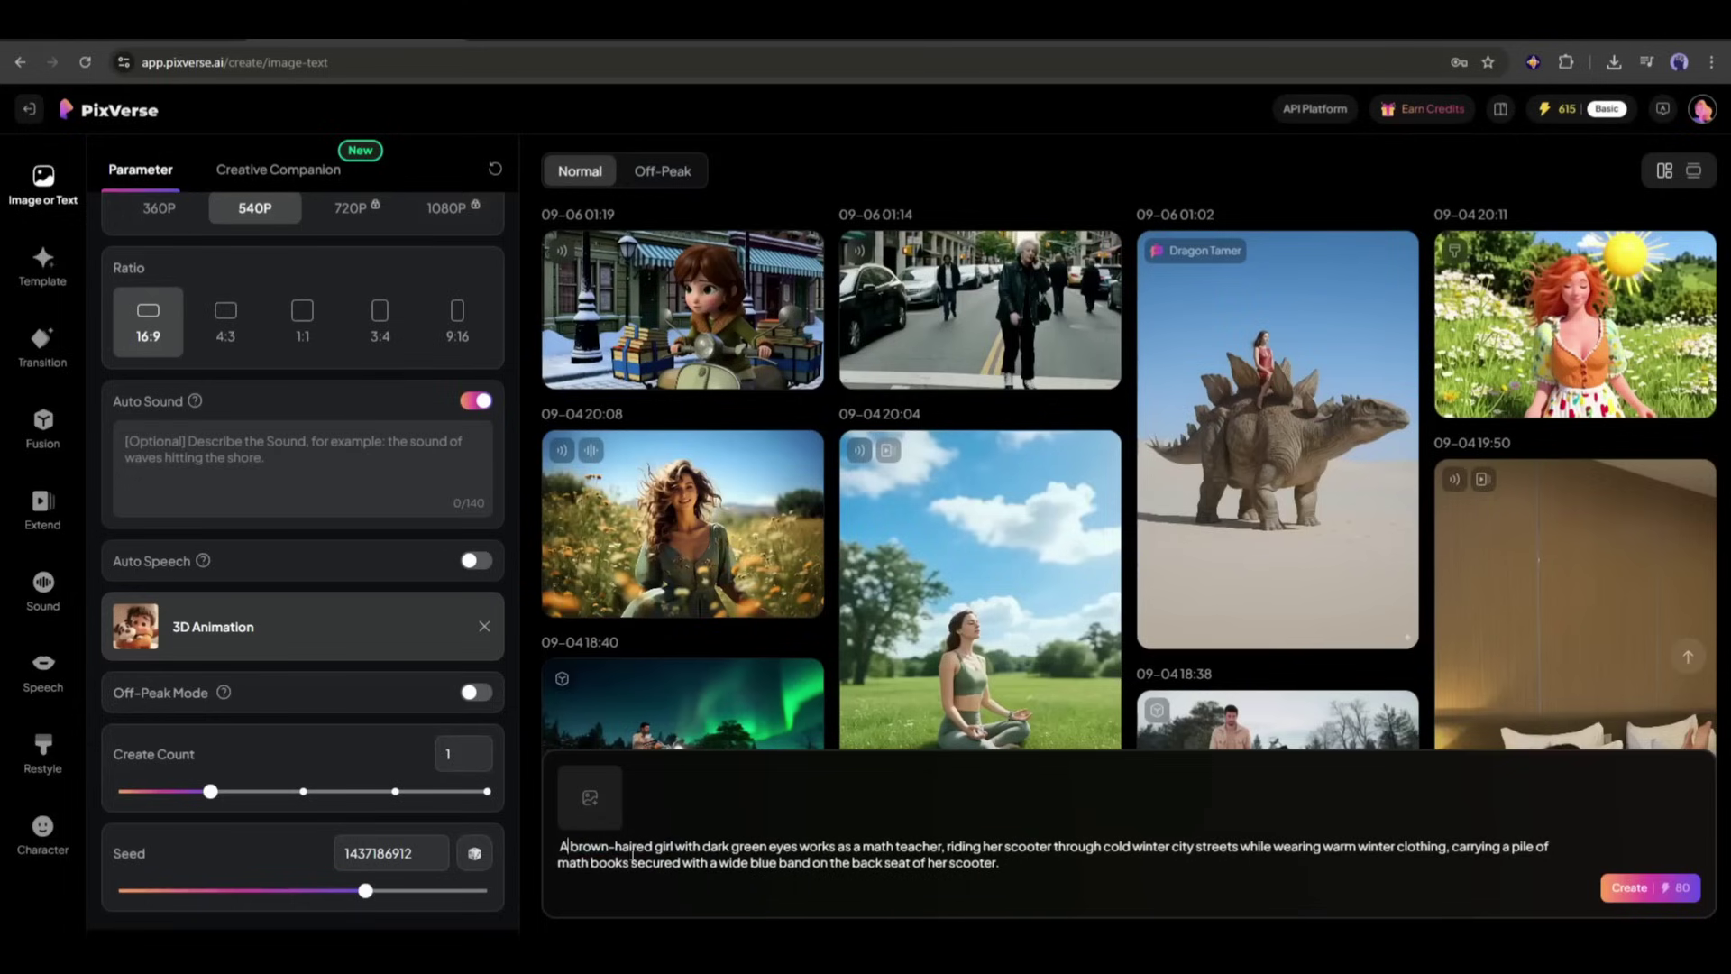
pyautogui.click(1669, 891)
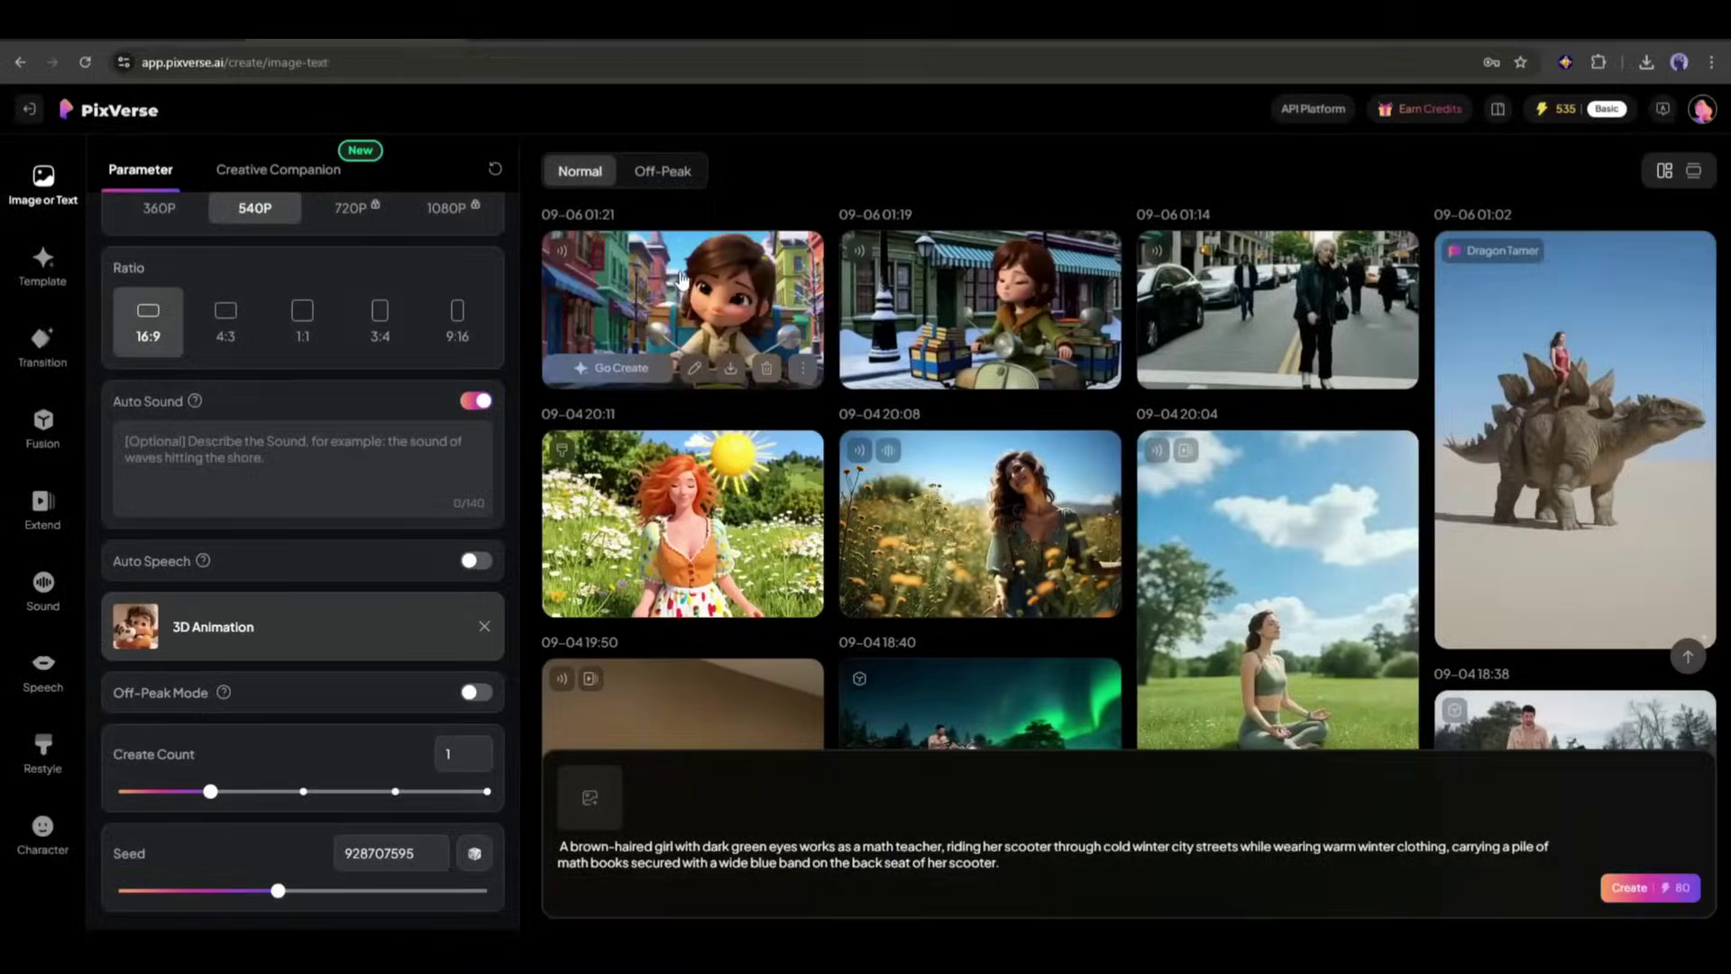
pyautogui.click(771, 290)
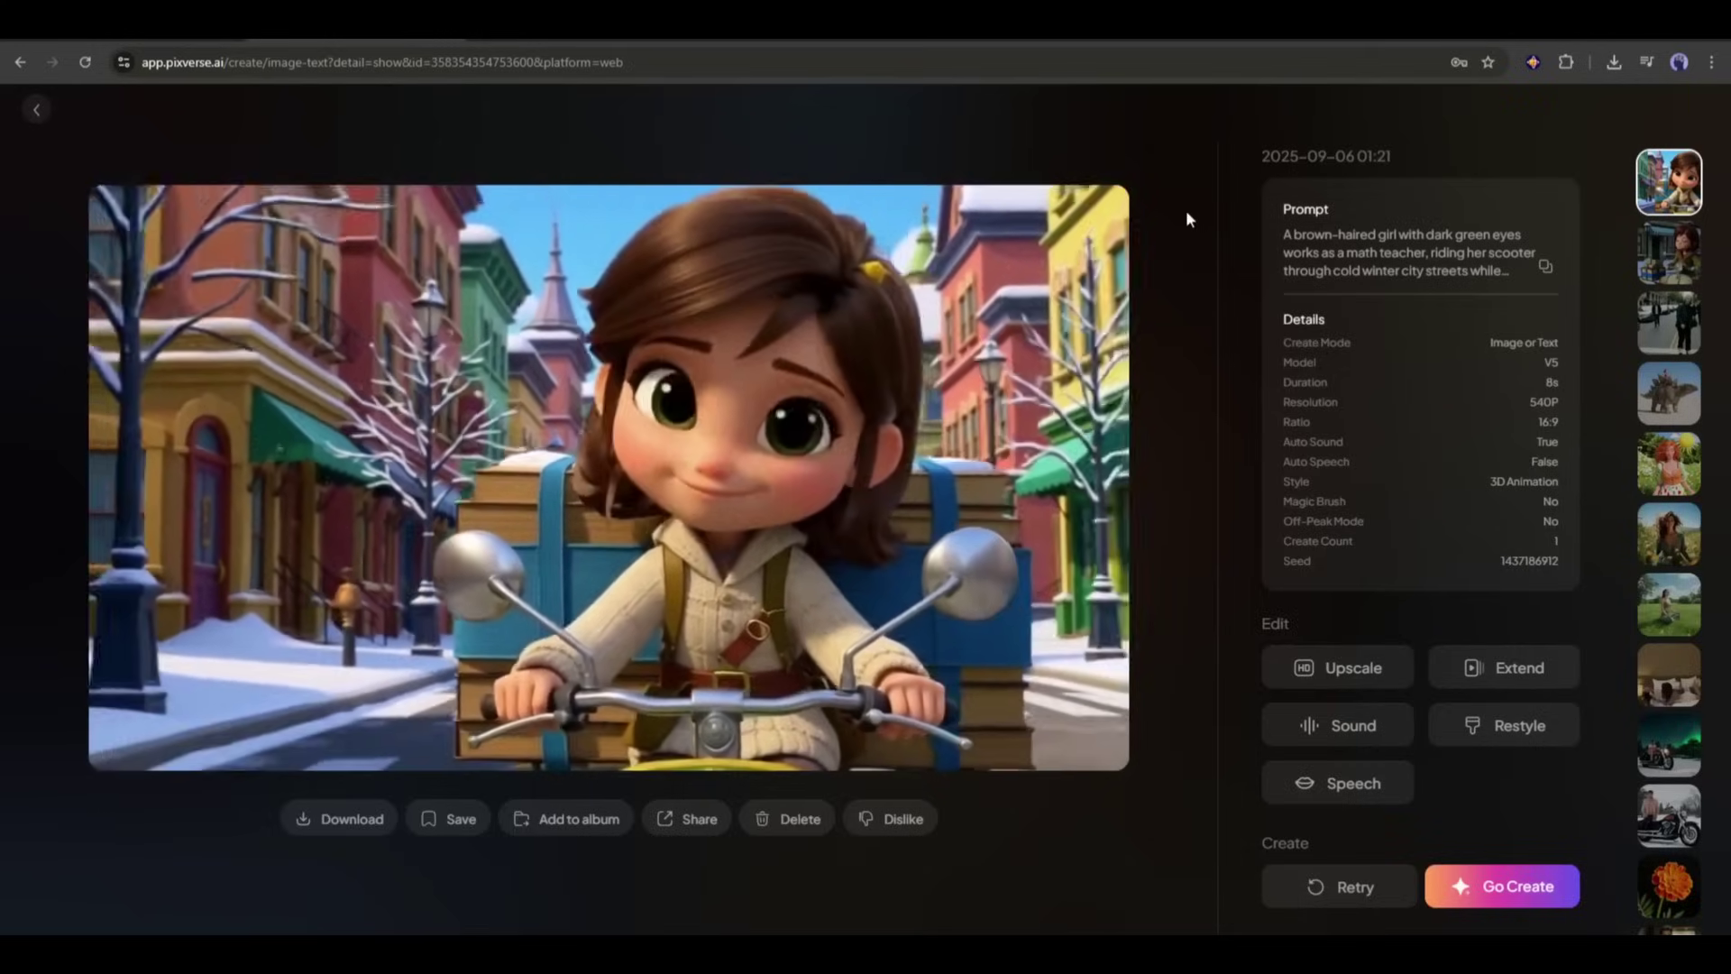
pyautogui.click(37, 113)
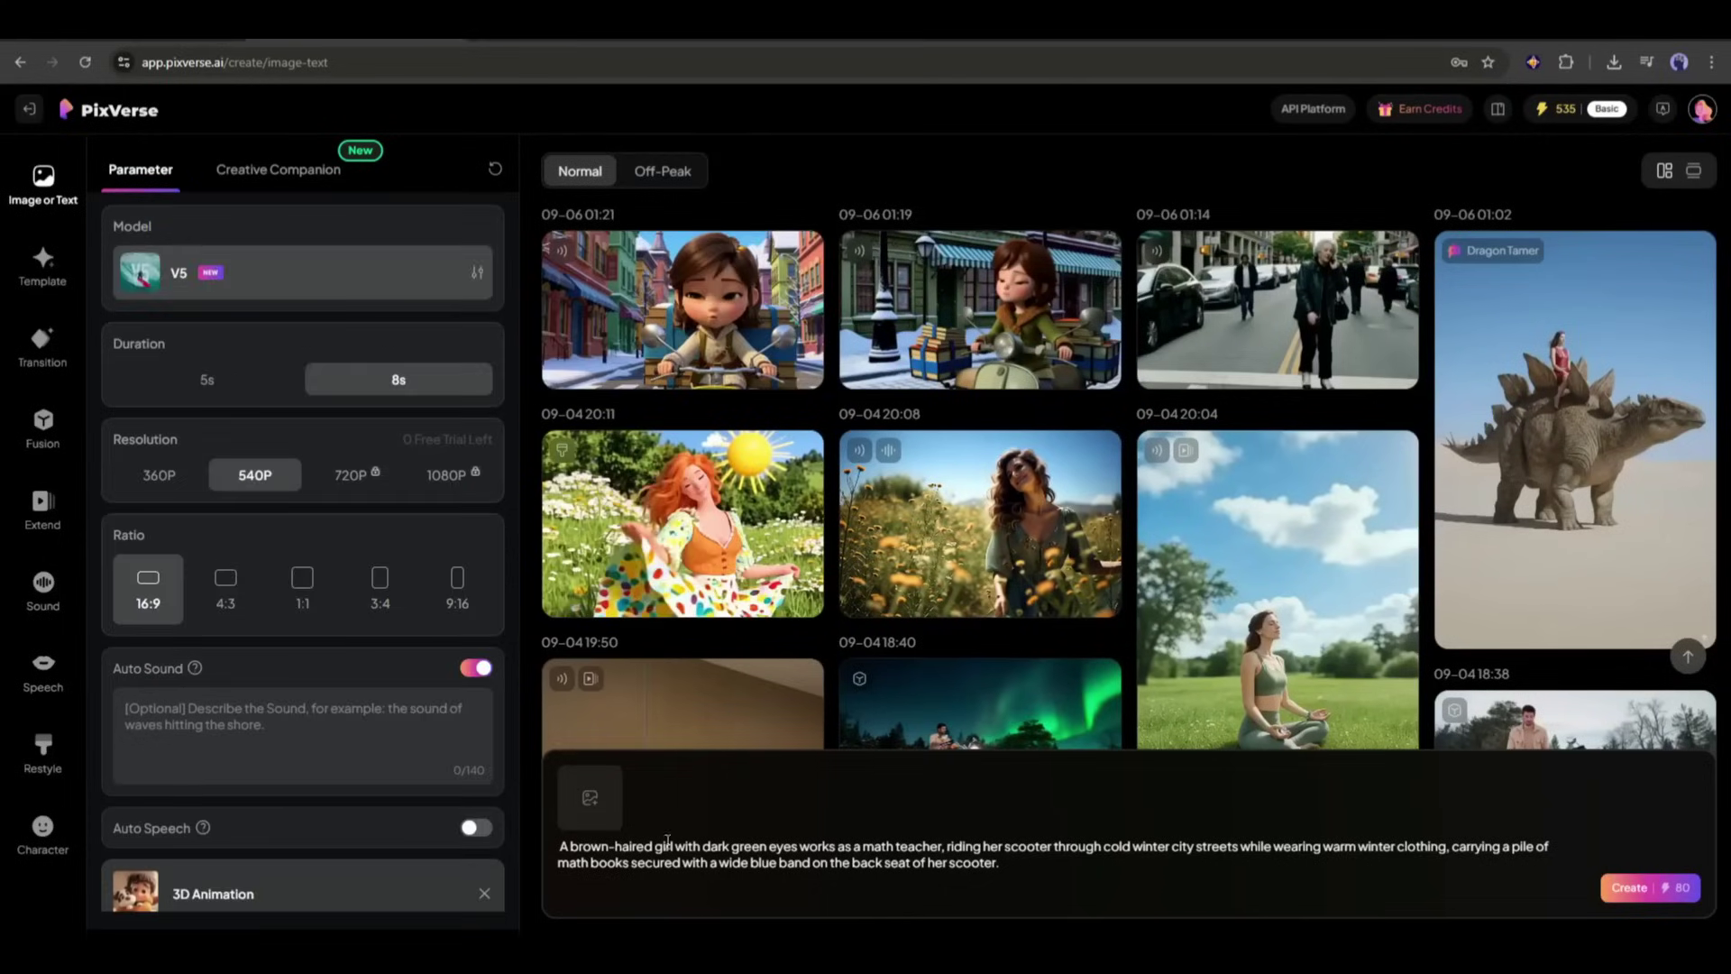
# - Attach the kitten-and-hen image to the prompt
pyautogui.click(590, 800)
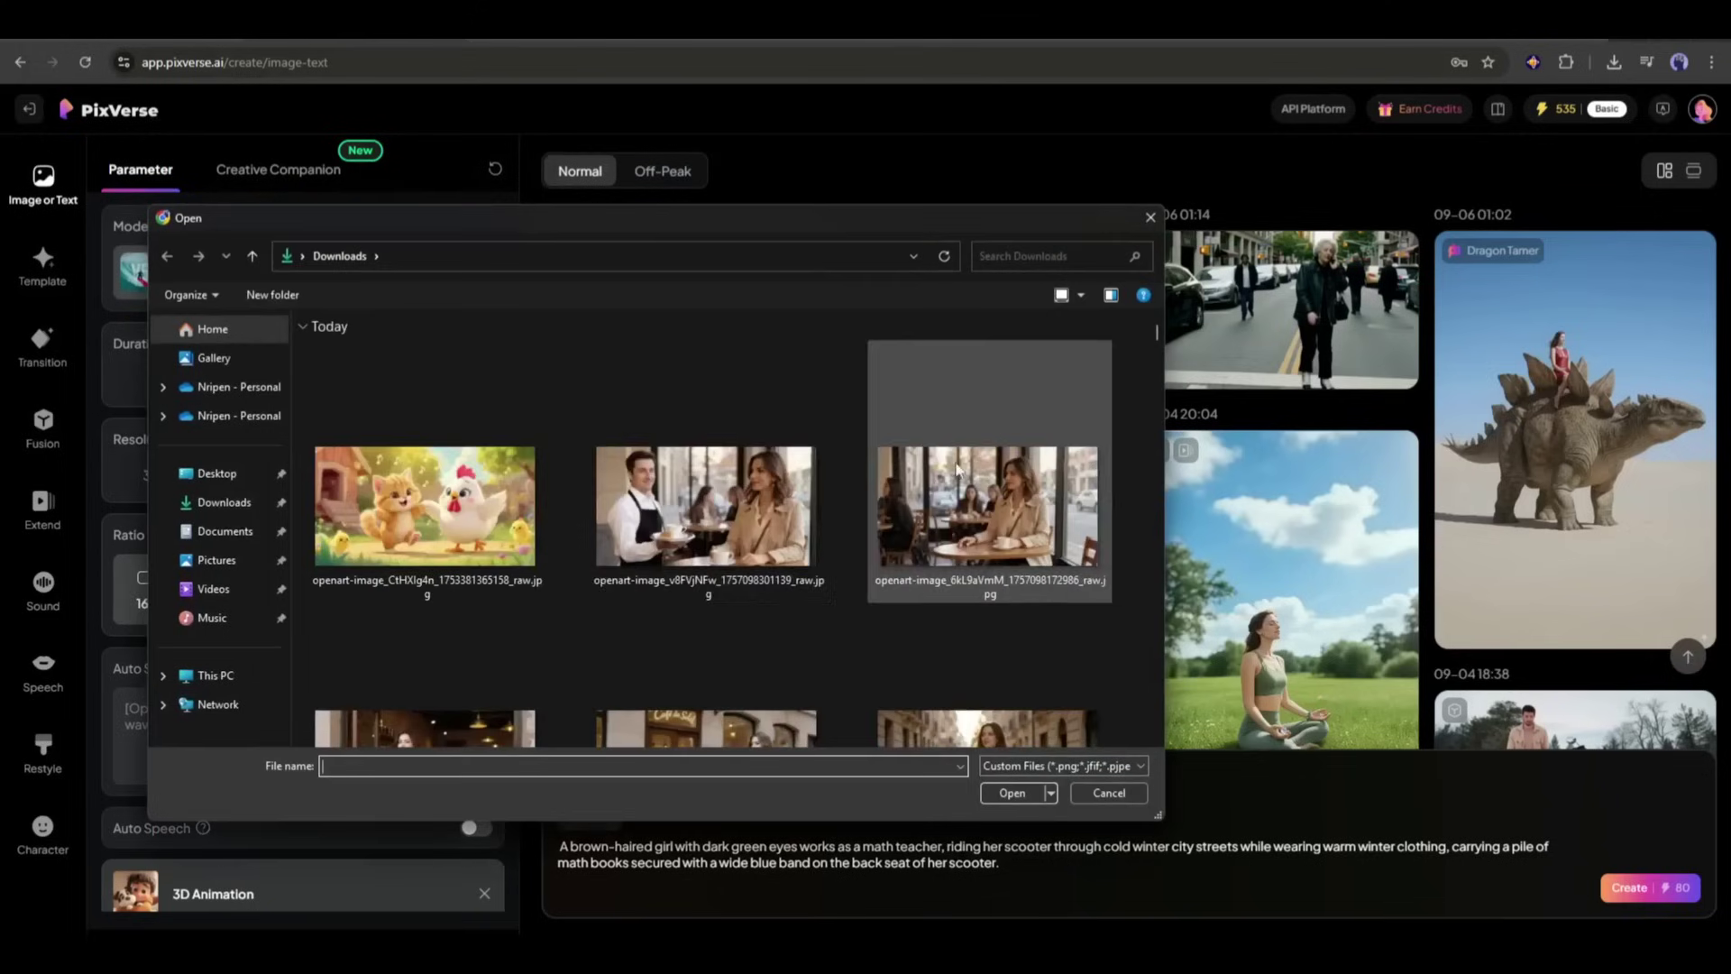
pyautogui.click(436, 497)
pyautogui.doubleClick(446, 501)
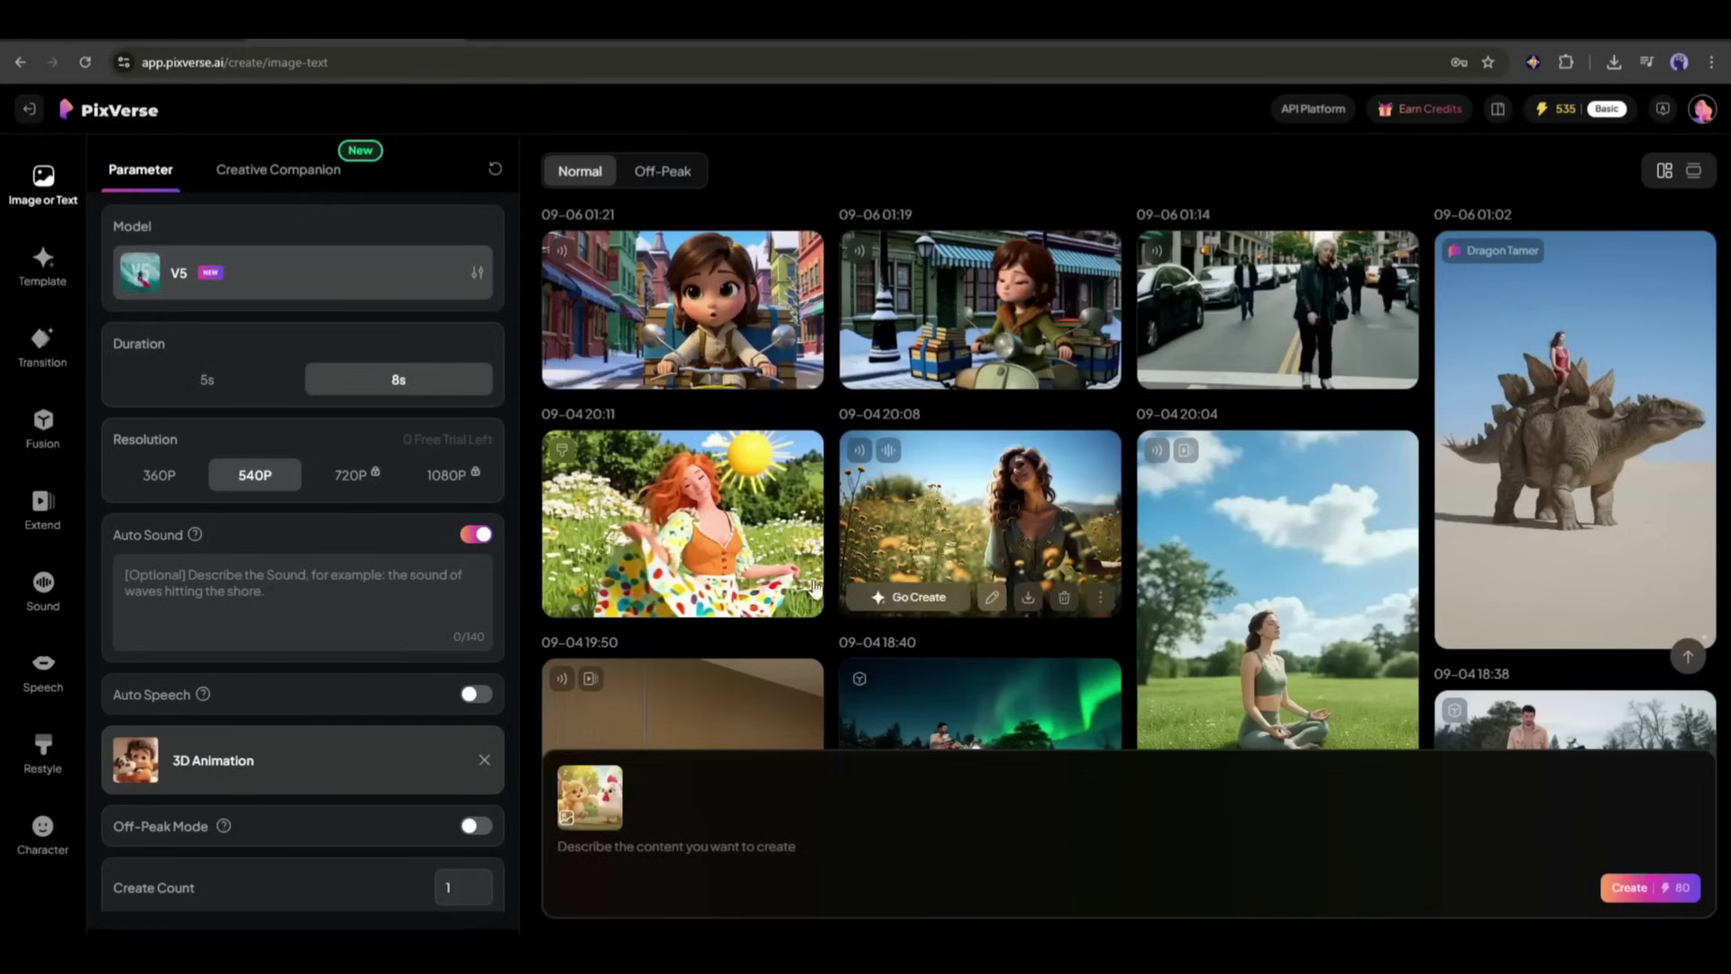
# - Have Creative Companion expand a dancing, 360-degree camera request with the image, then use its prompt
pyautogui.click(279, 169)
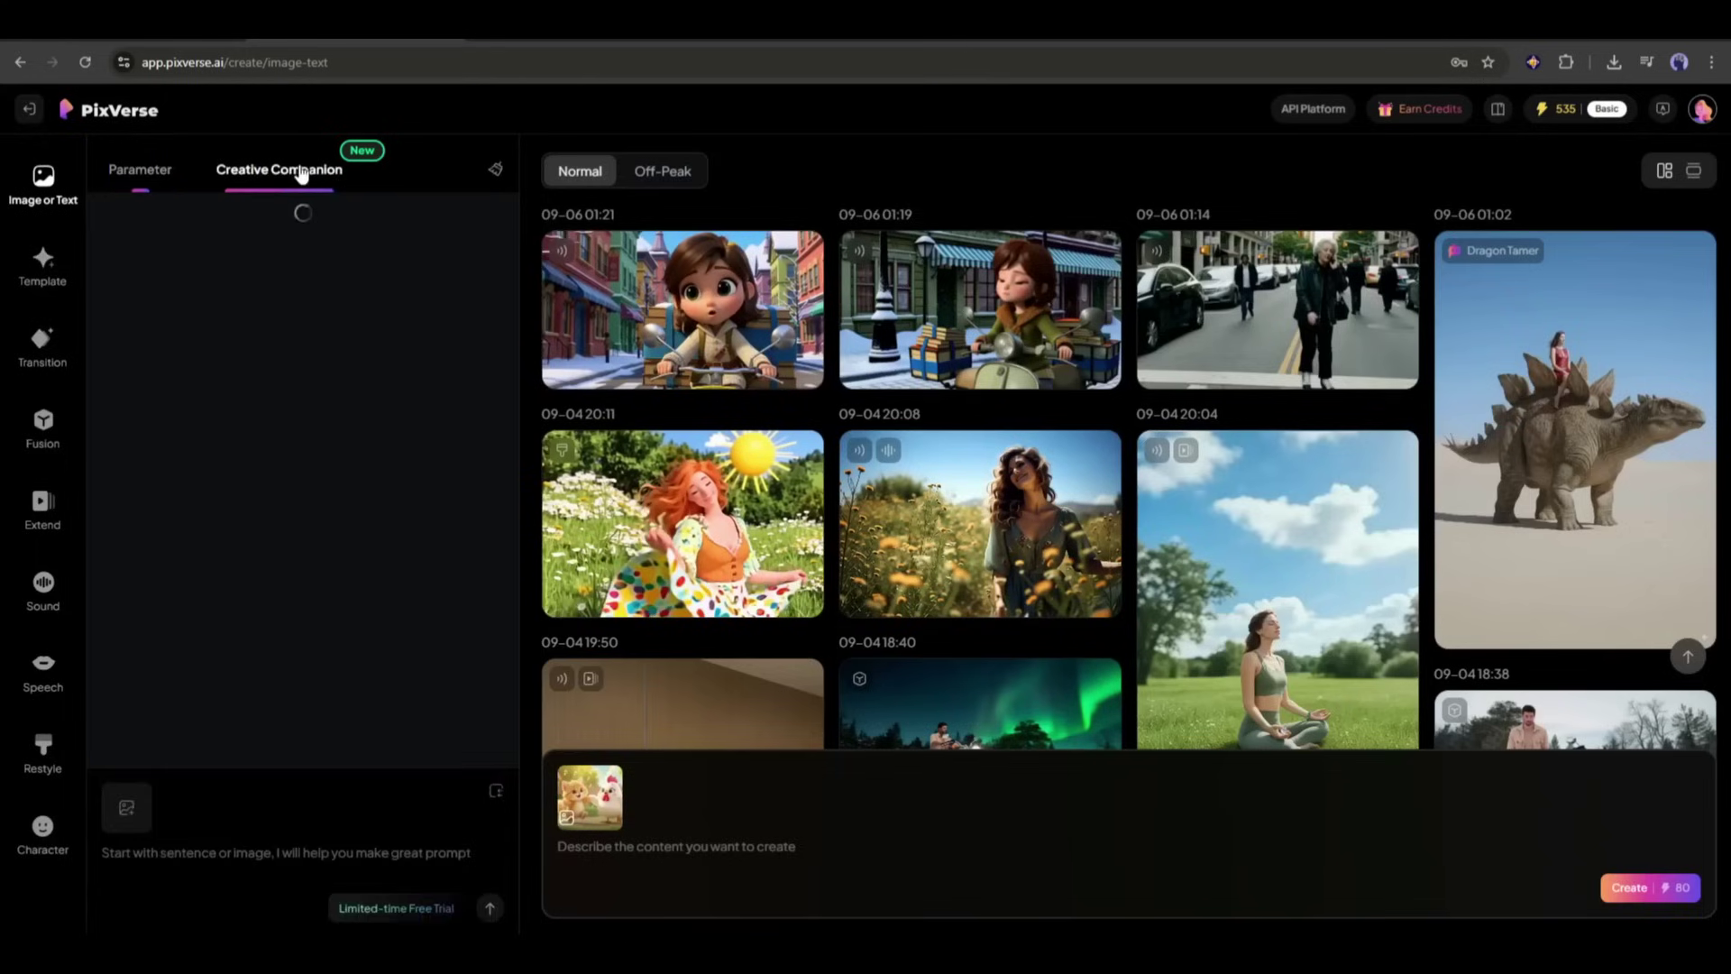
pyautogui.click(125, 823)
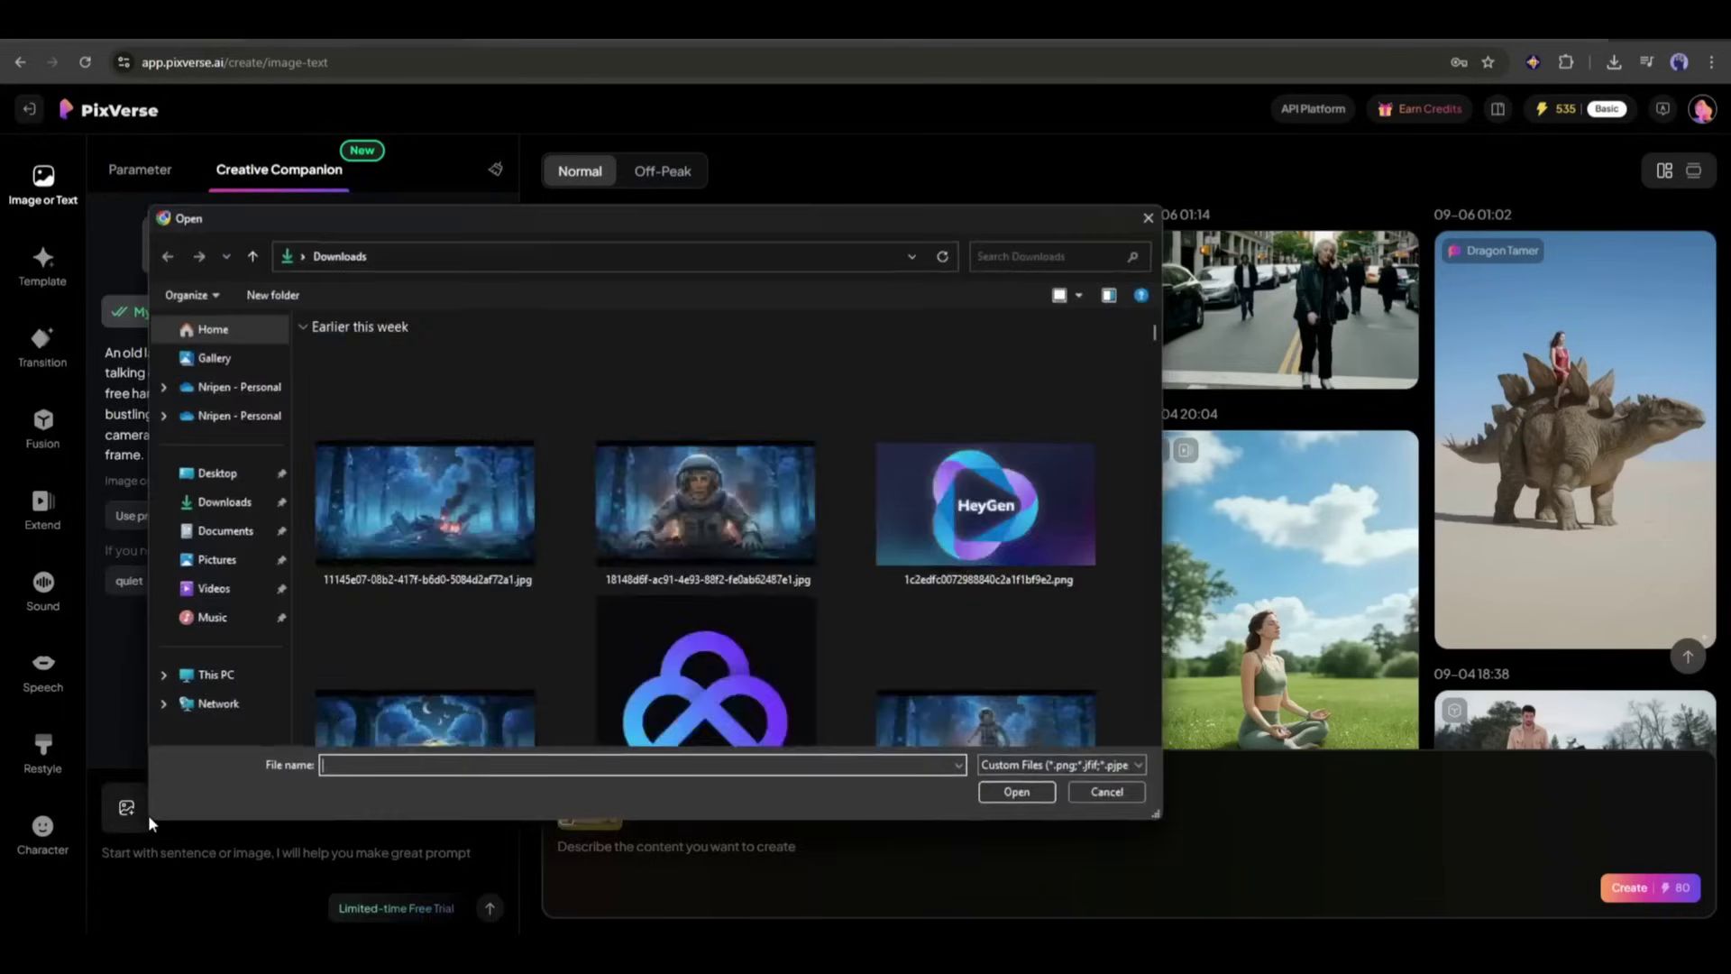
pyautogui.doubleClick(410, 510)
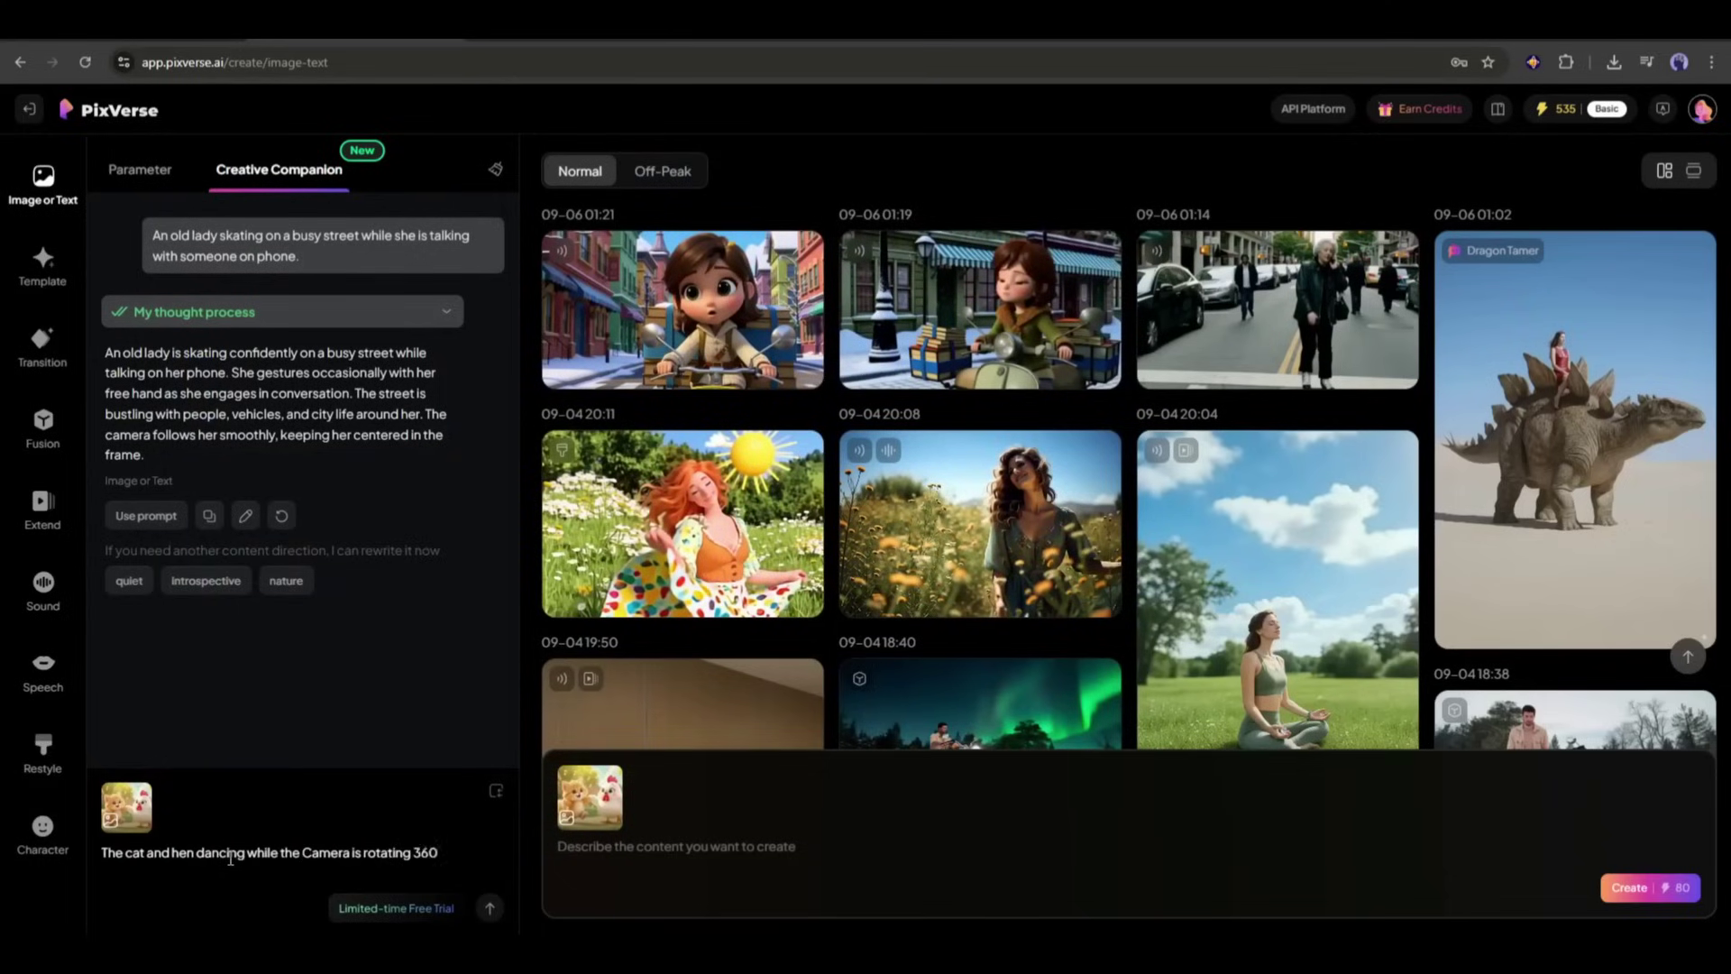
pyautogui.press('Return')
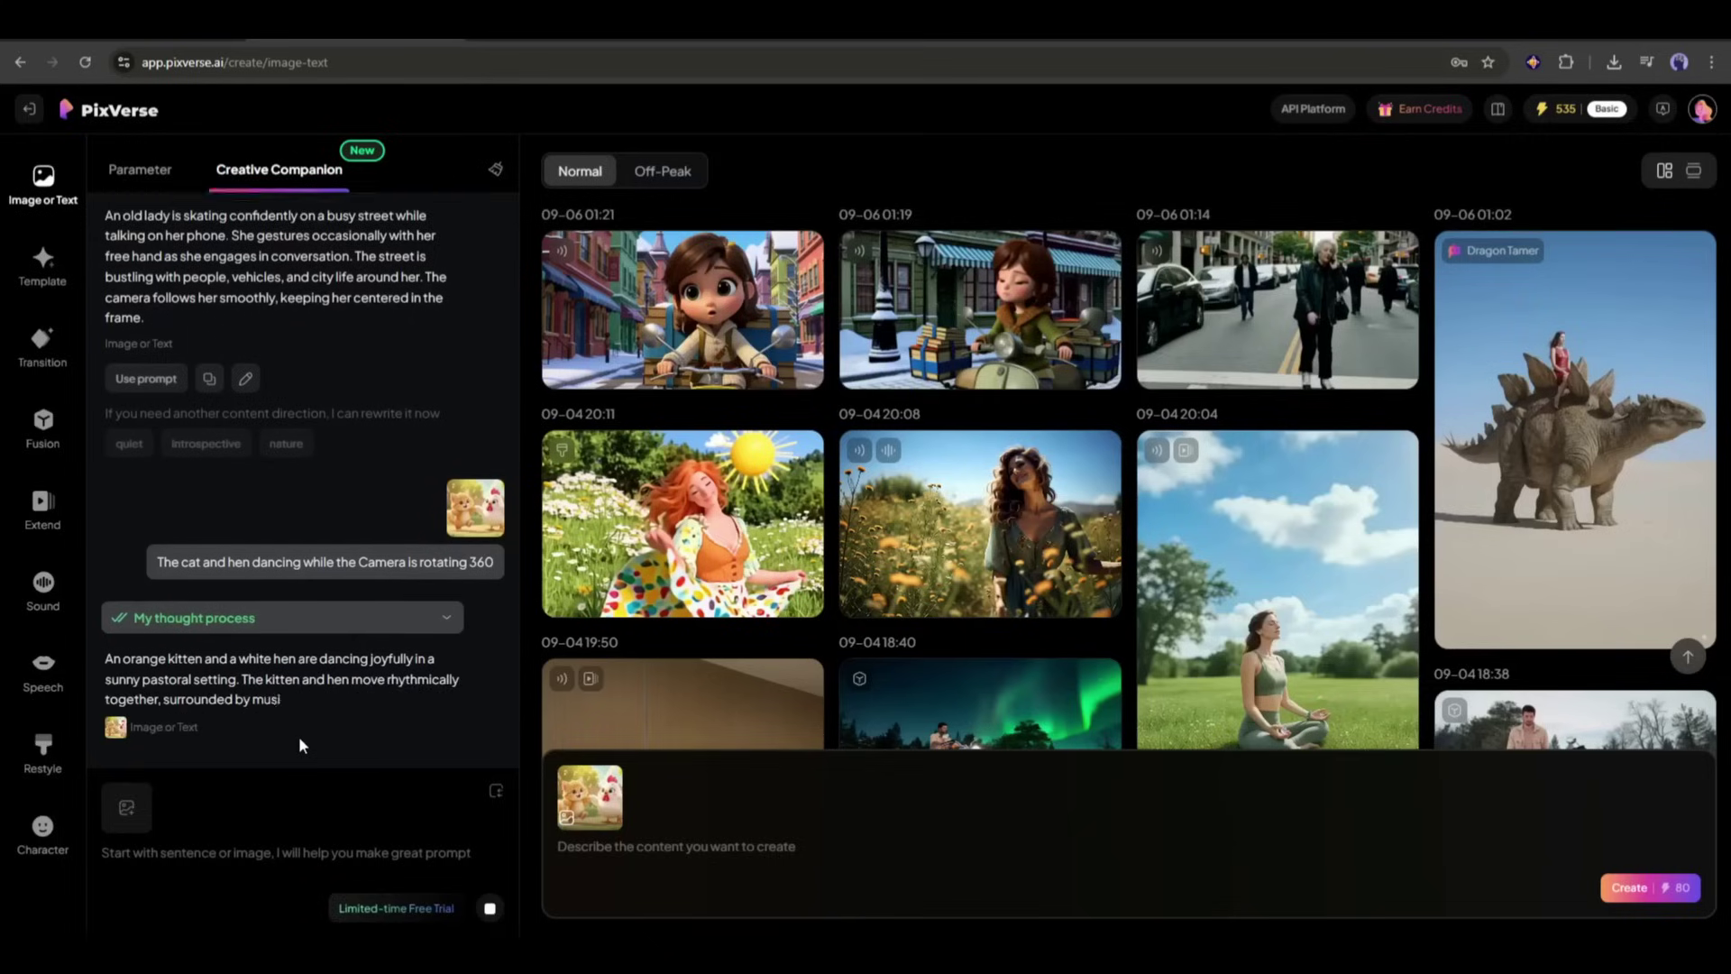
pyautogui.click(154, 654)
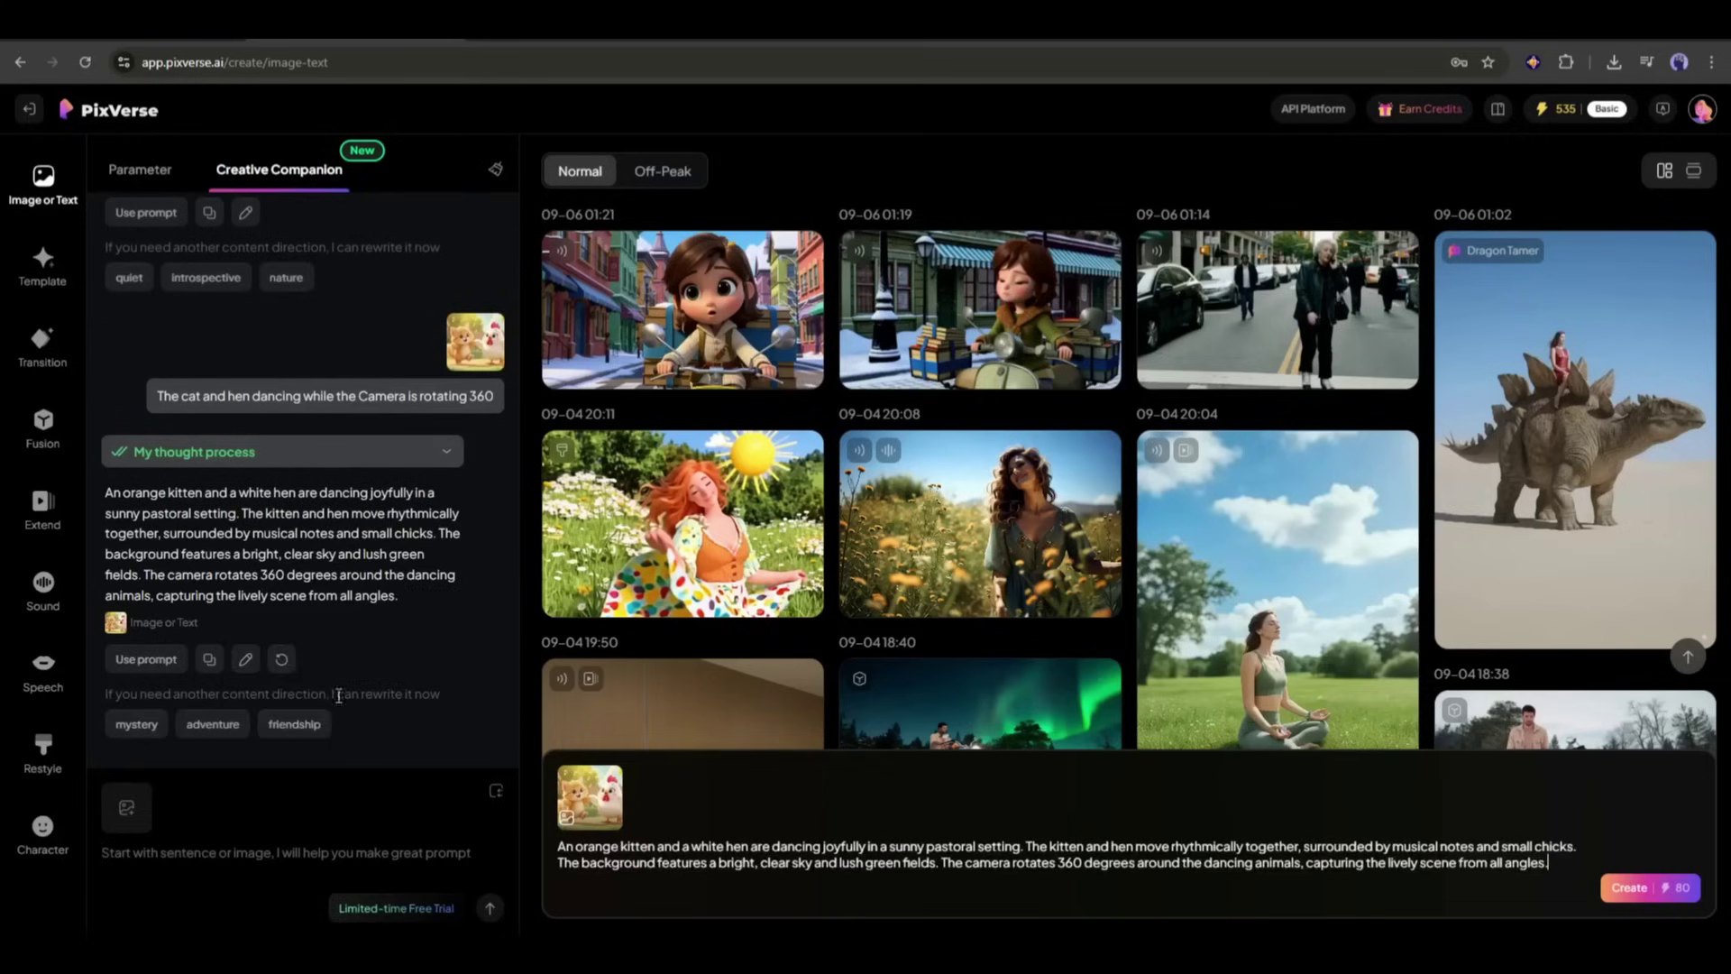
pyautogui.click(142, 172)
# - Open the finished 8s kitten-and-hen dancing video from the results
pyautogui.scroll(-2, 225, 532)
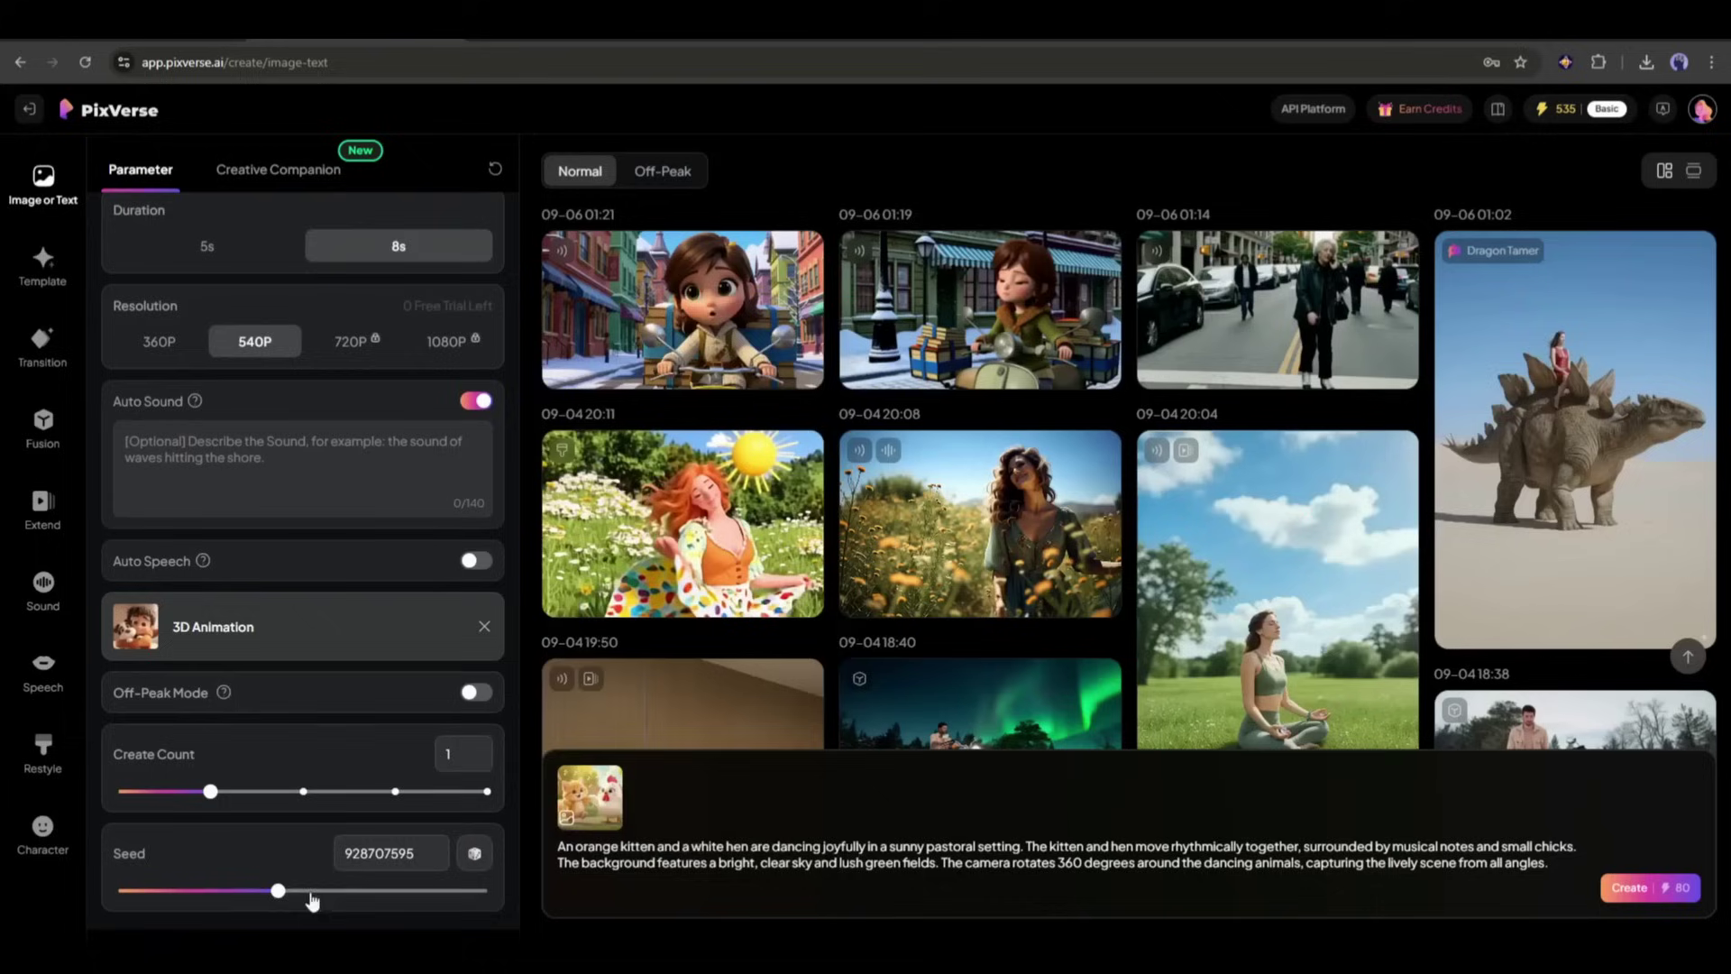
pyautogui.scroll(2, 295, 403)
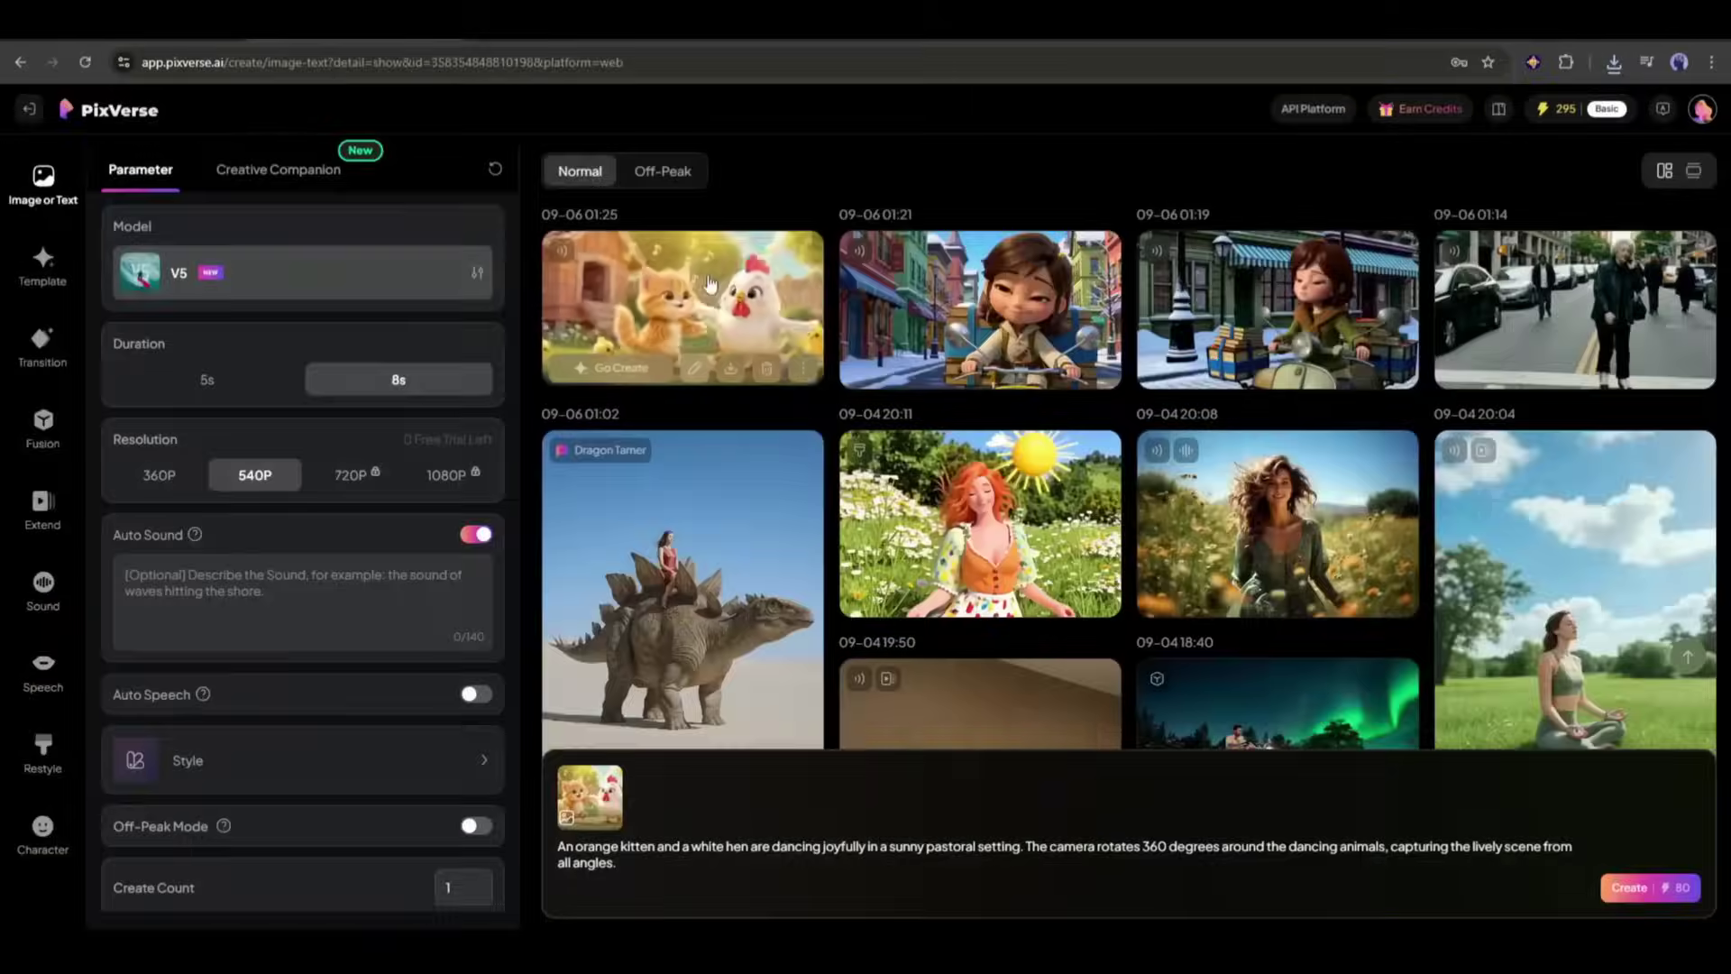
pyautogui.click(682, 309)
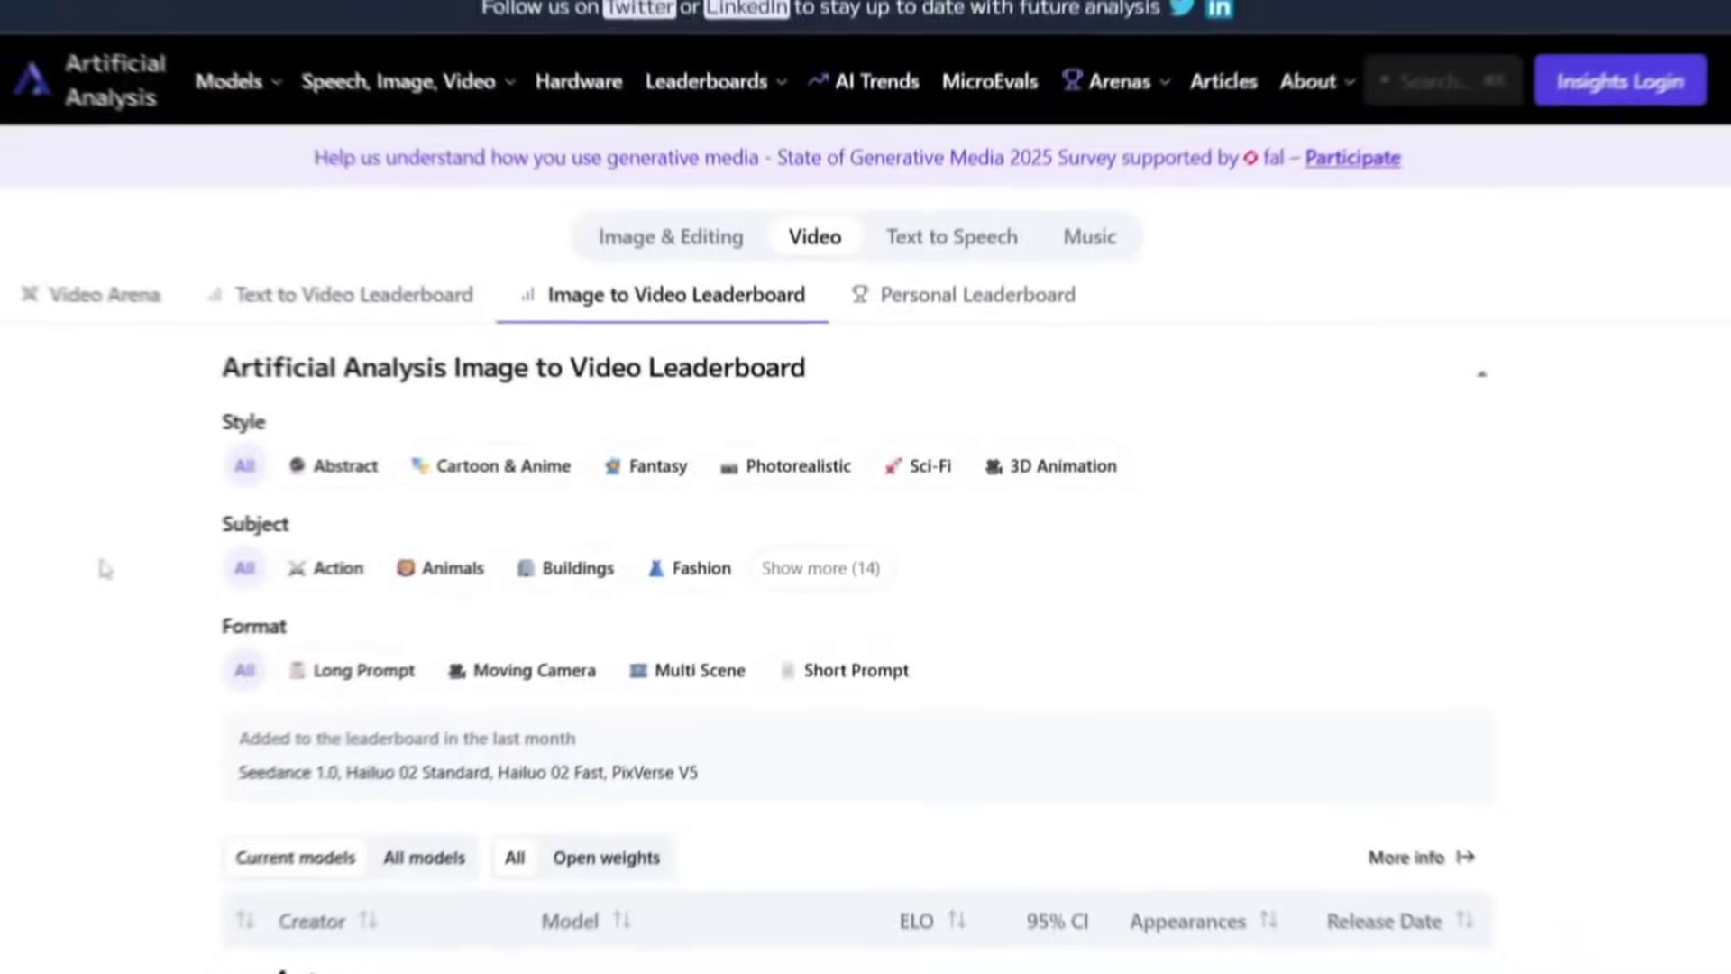
# - Scroll the Image to Video Leaderboard to show PixVerse V5 first at 1,307 ELO
pyautogui.scroll(-2, 210, 528)
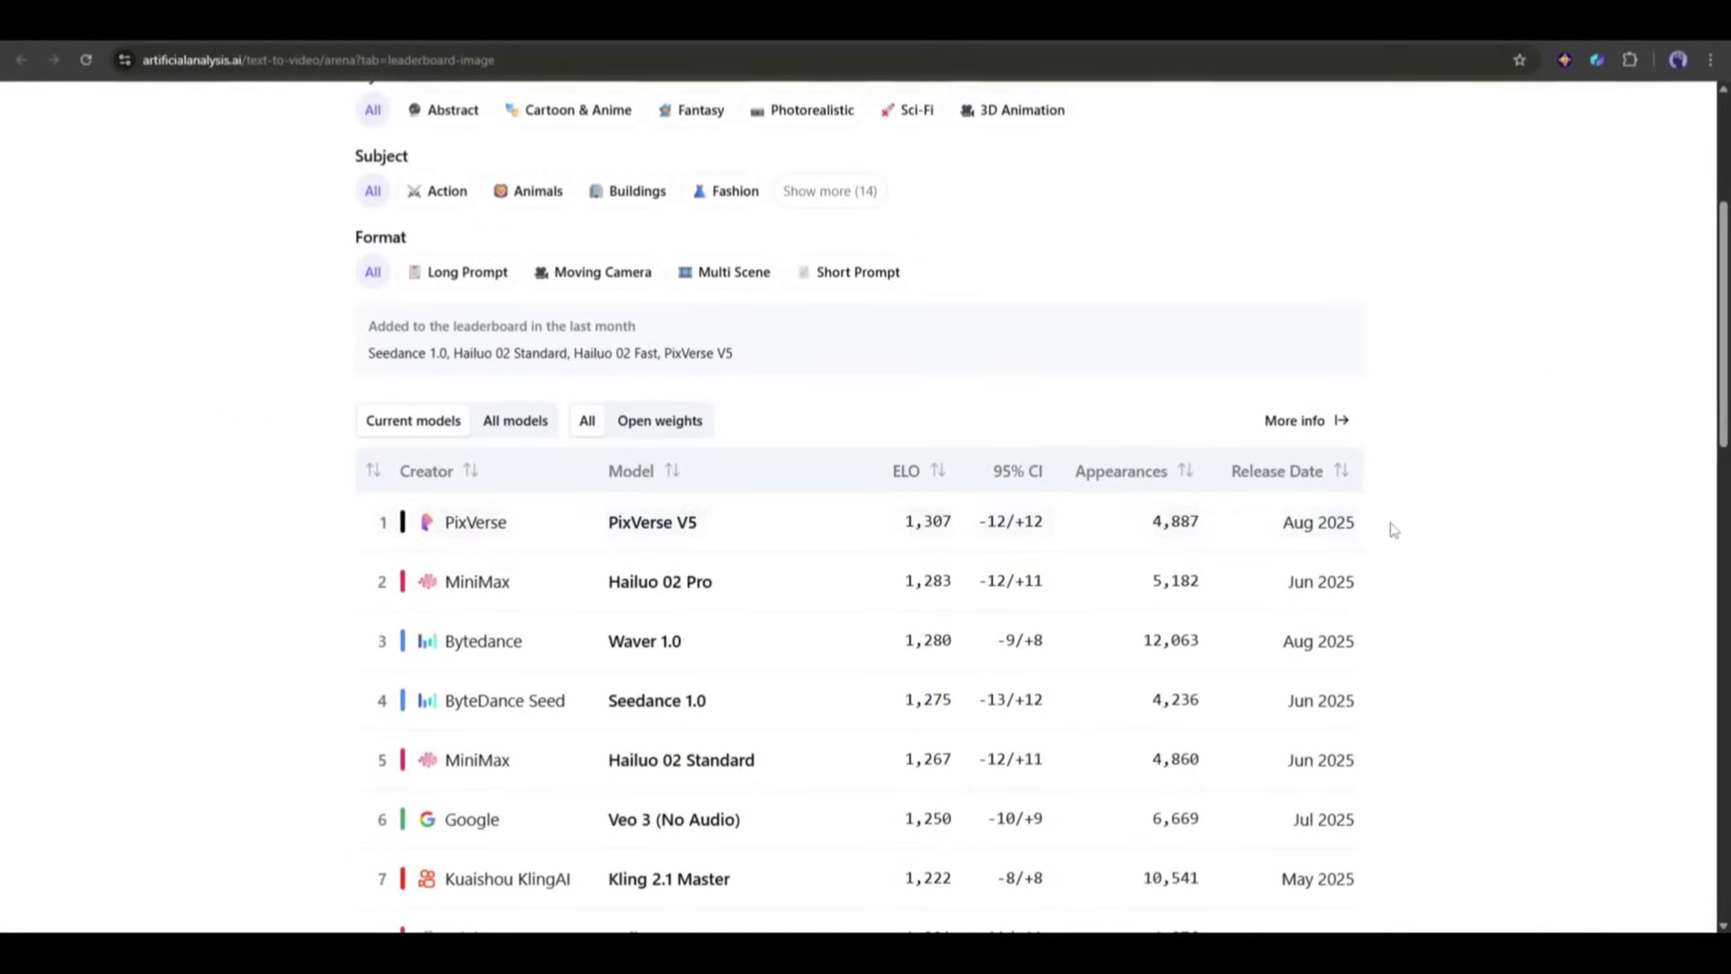
pyautogui.scroll(3, 205, 502)
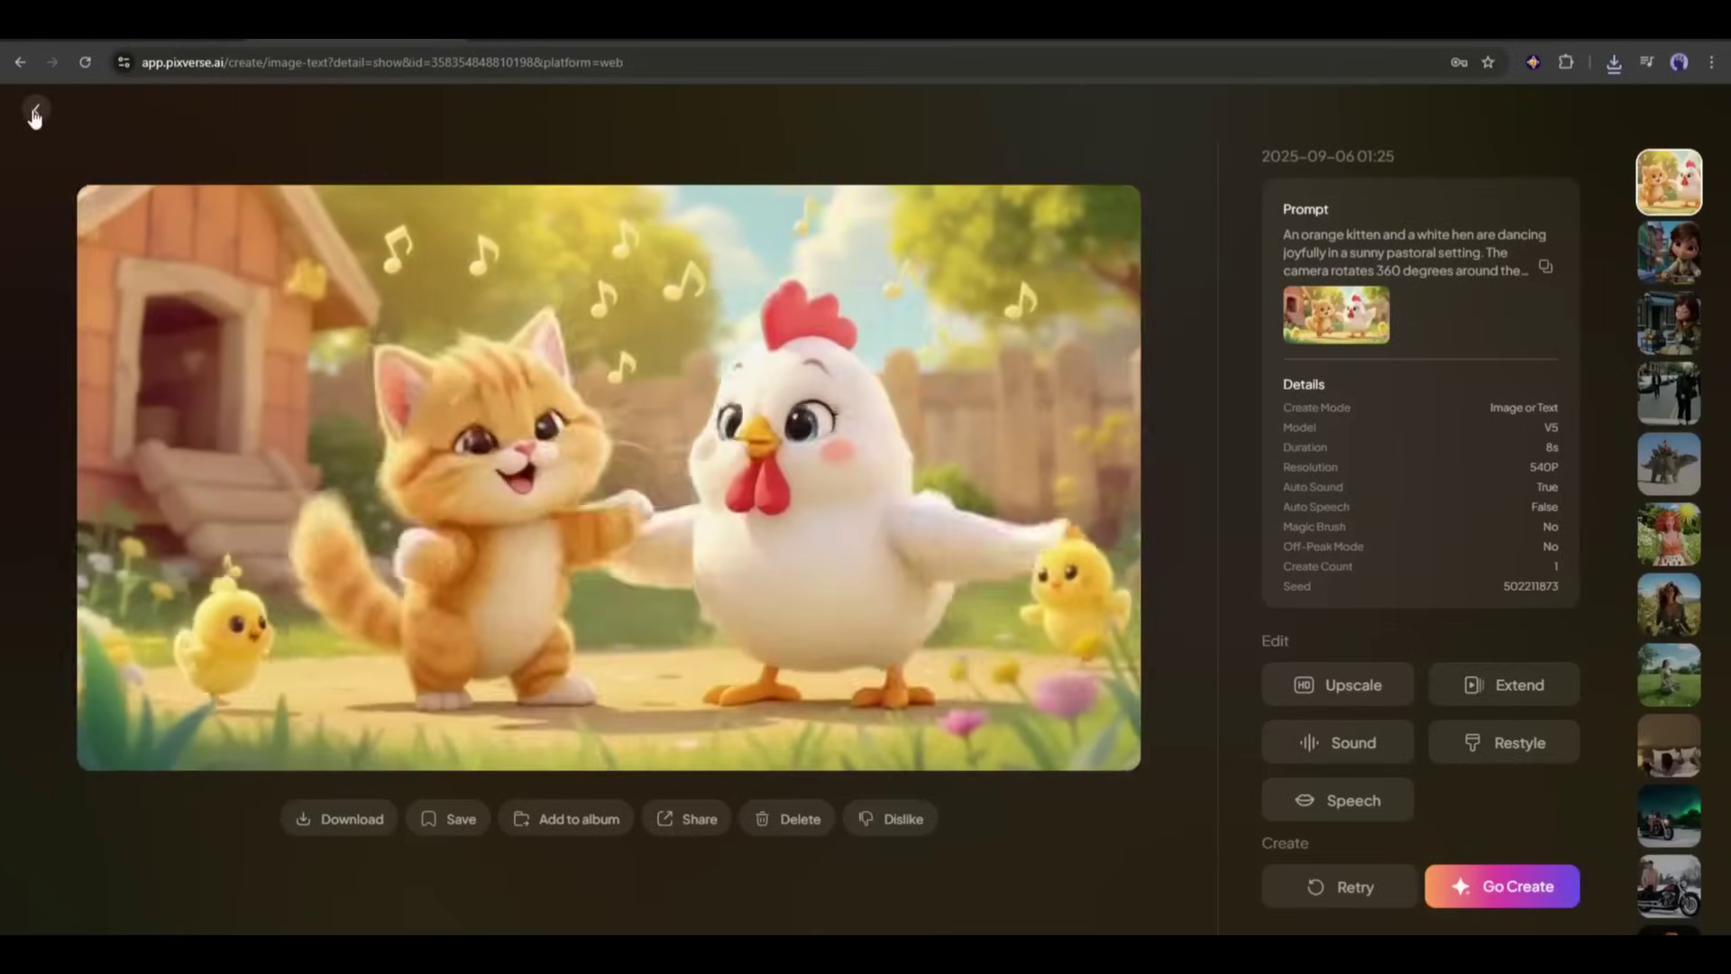
# - Leave the video, open the Transition mode and add three extra frames
pyautogui.click(35, 109)
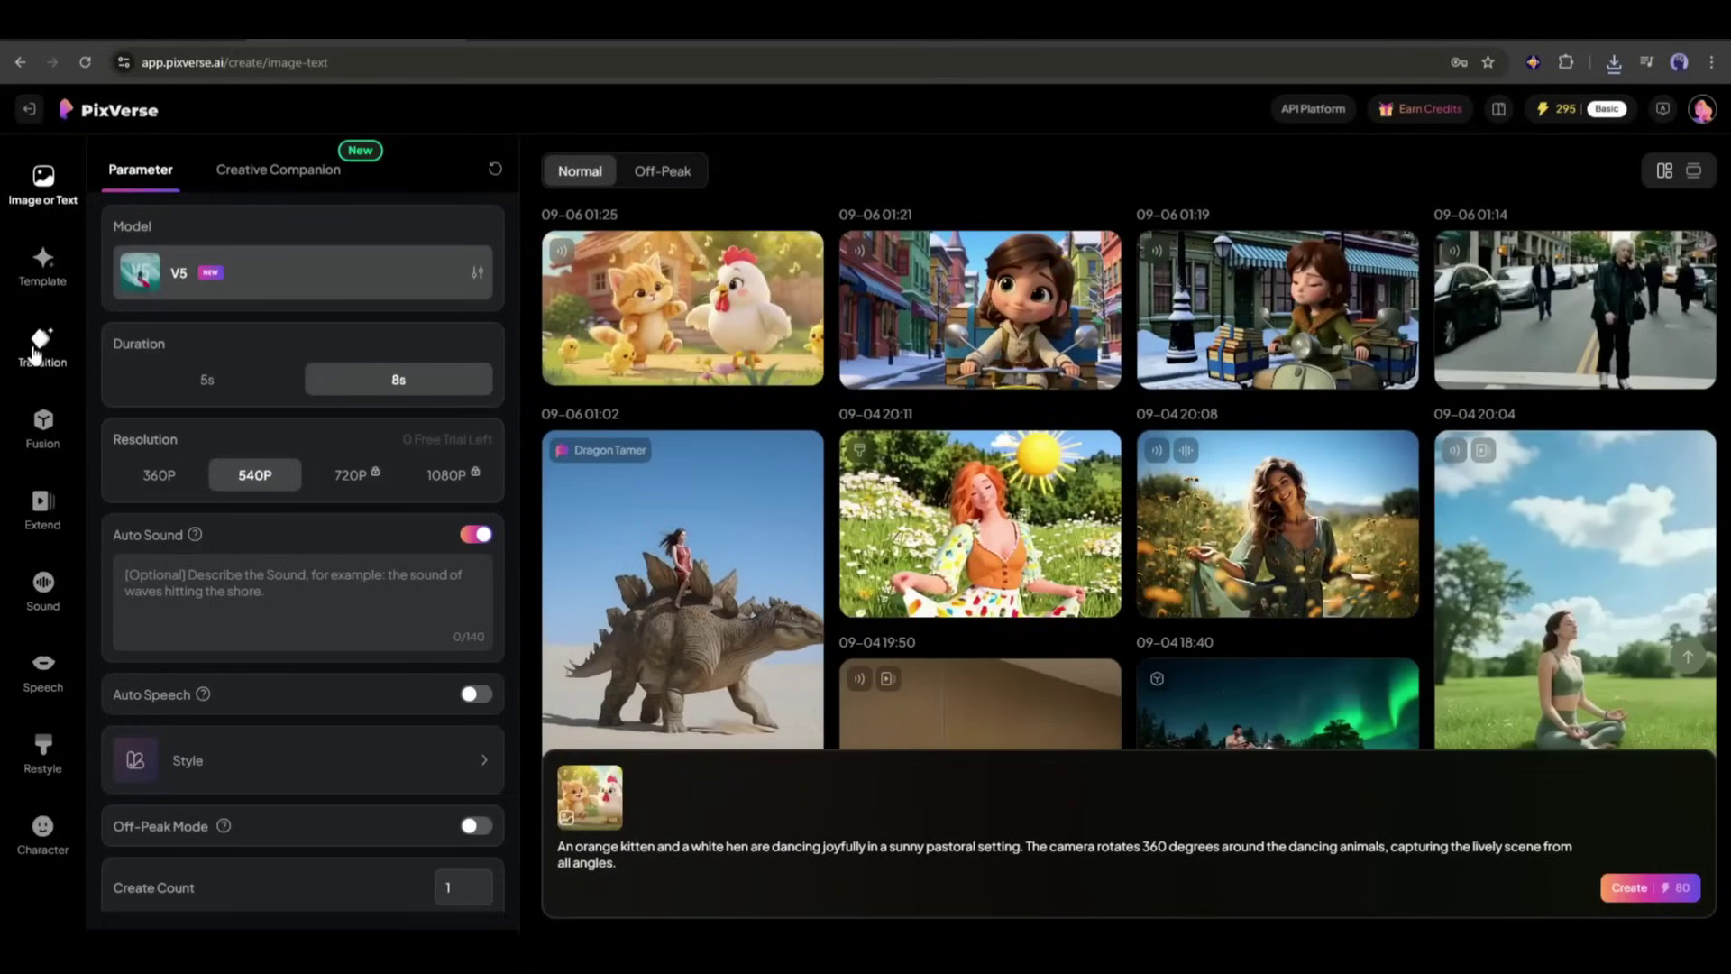
pyautogui.click(38, 337)
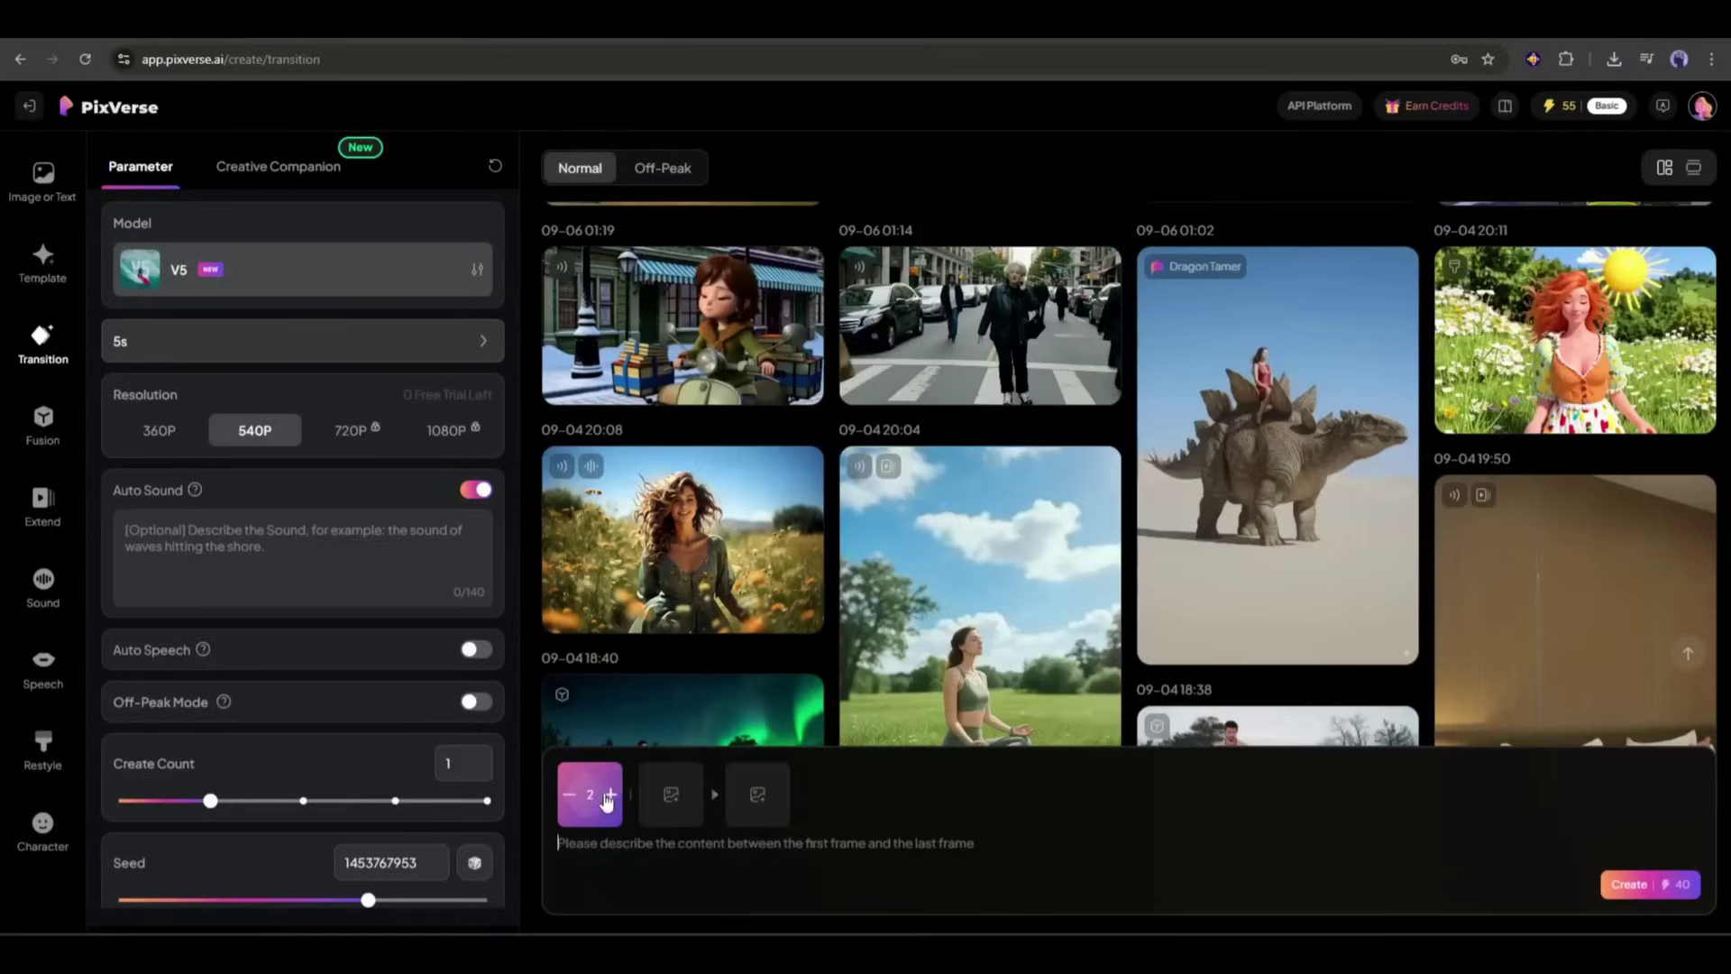
pyautogui.click(610, 795)
pyautogui.click(609, 795)
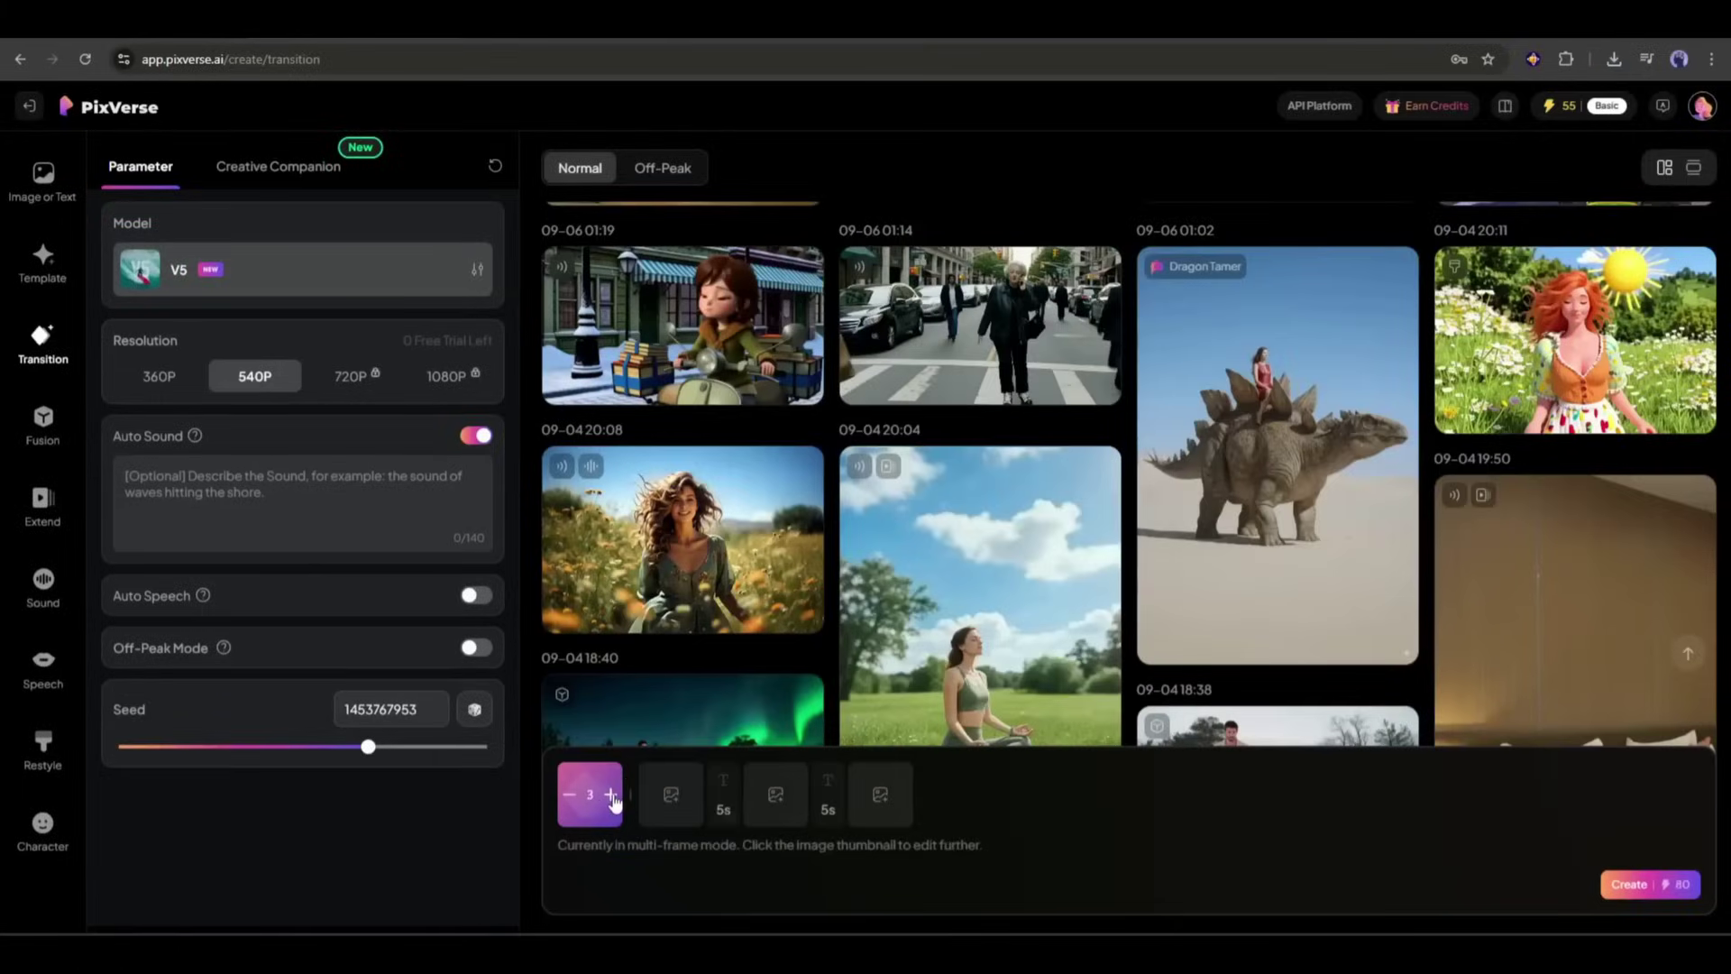
pyautogui.click(610, 794)
pyautogui.click(611, 794)
pyautogui.click(611, 794)
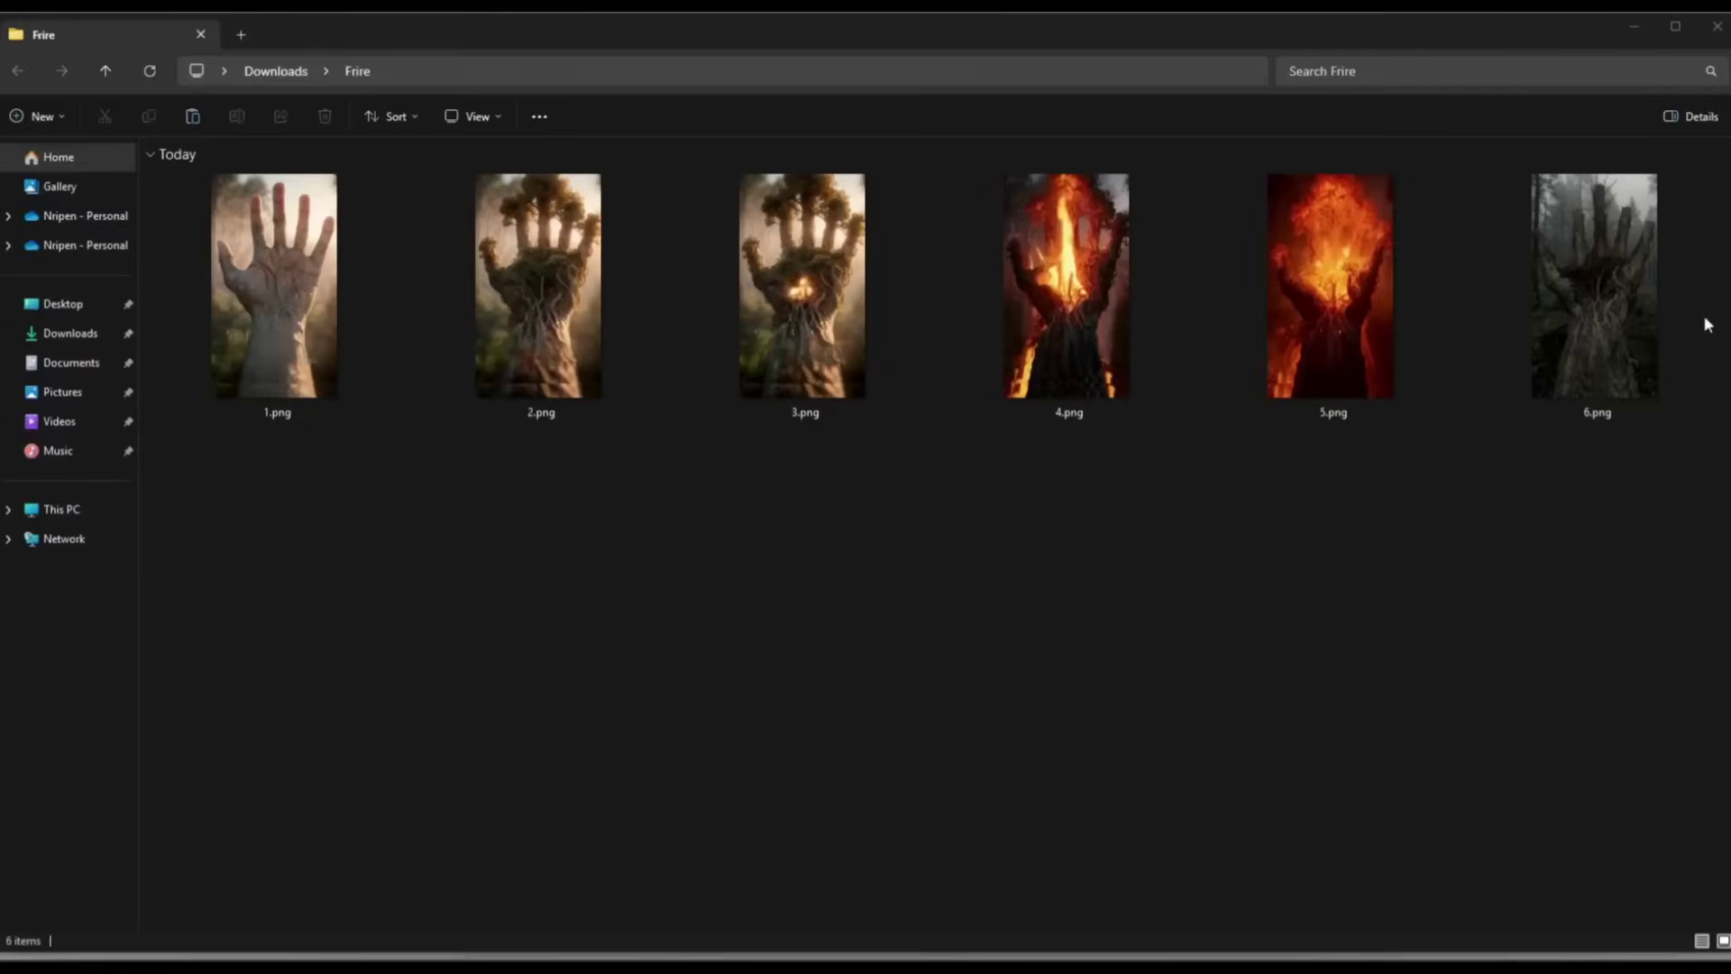
# - Look over the six hand images in the Frire folder in File Explorer
pyautogui.click(1627, 19)
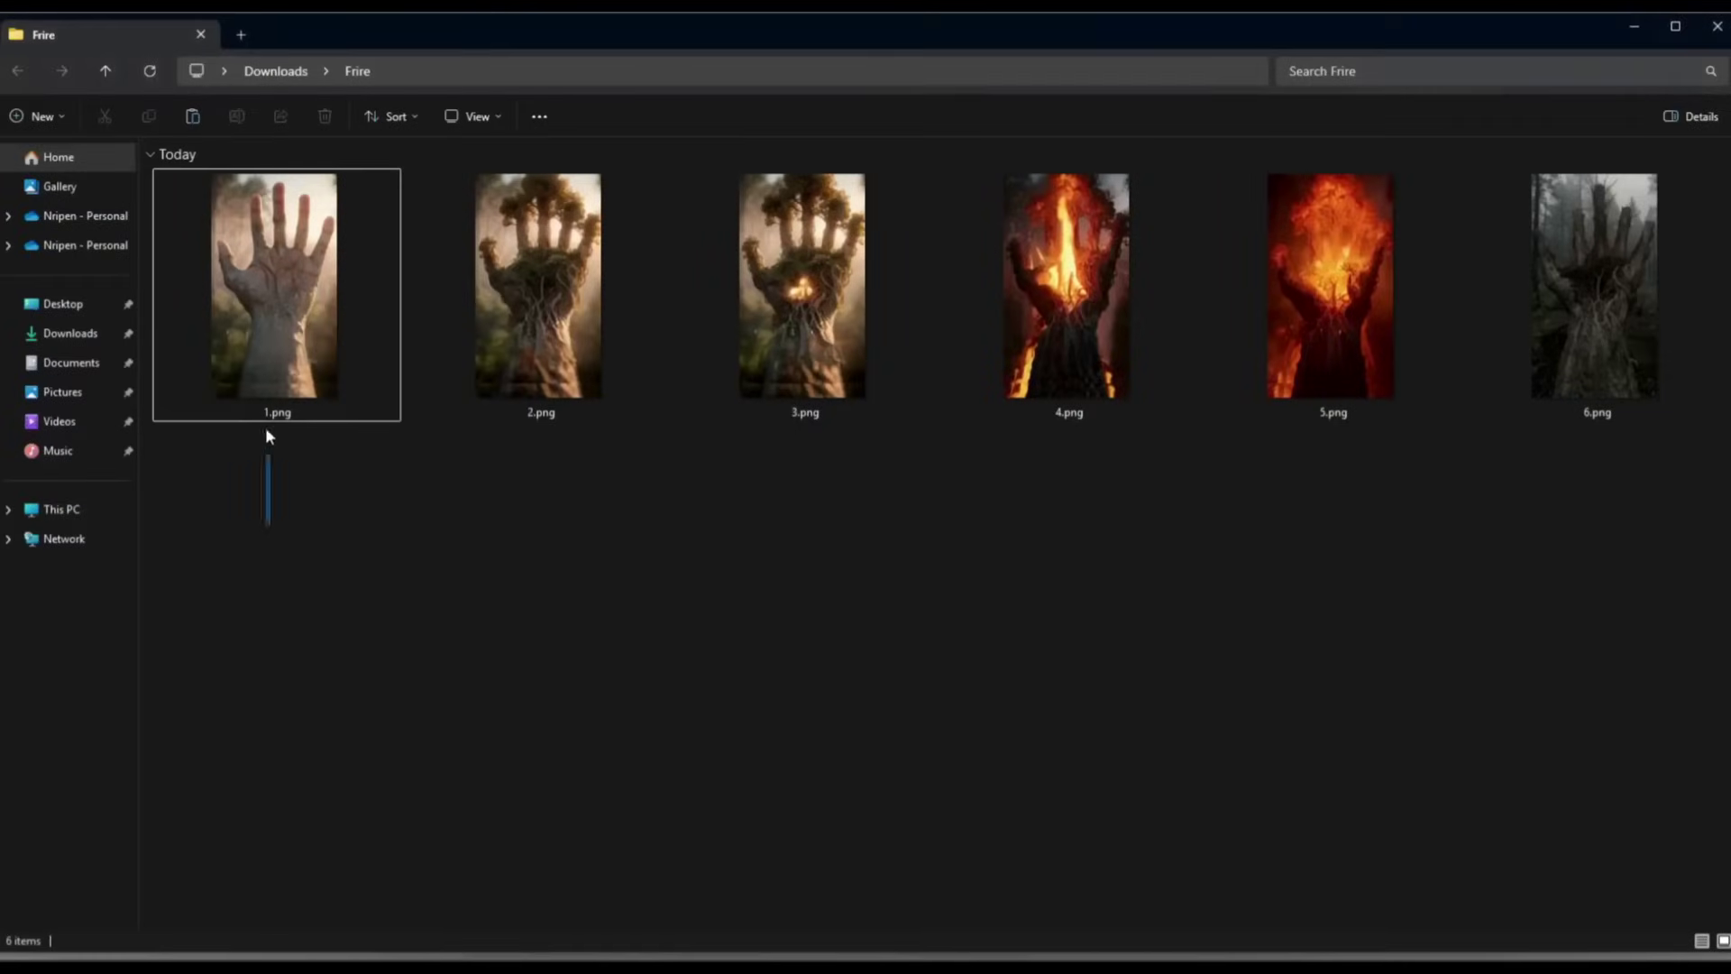
pyautogui.moveTo(275, 413); pyautogui.dragTo(1532, 298)
pyautogui.click(553, 527)
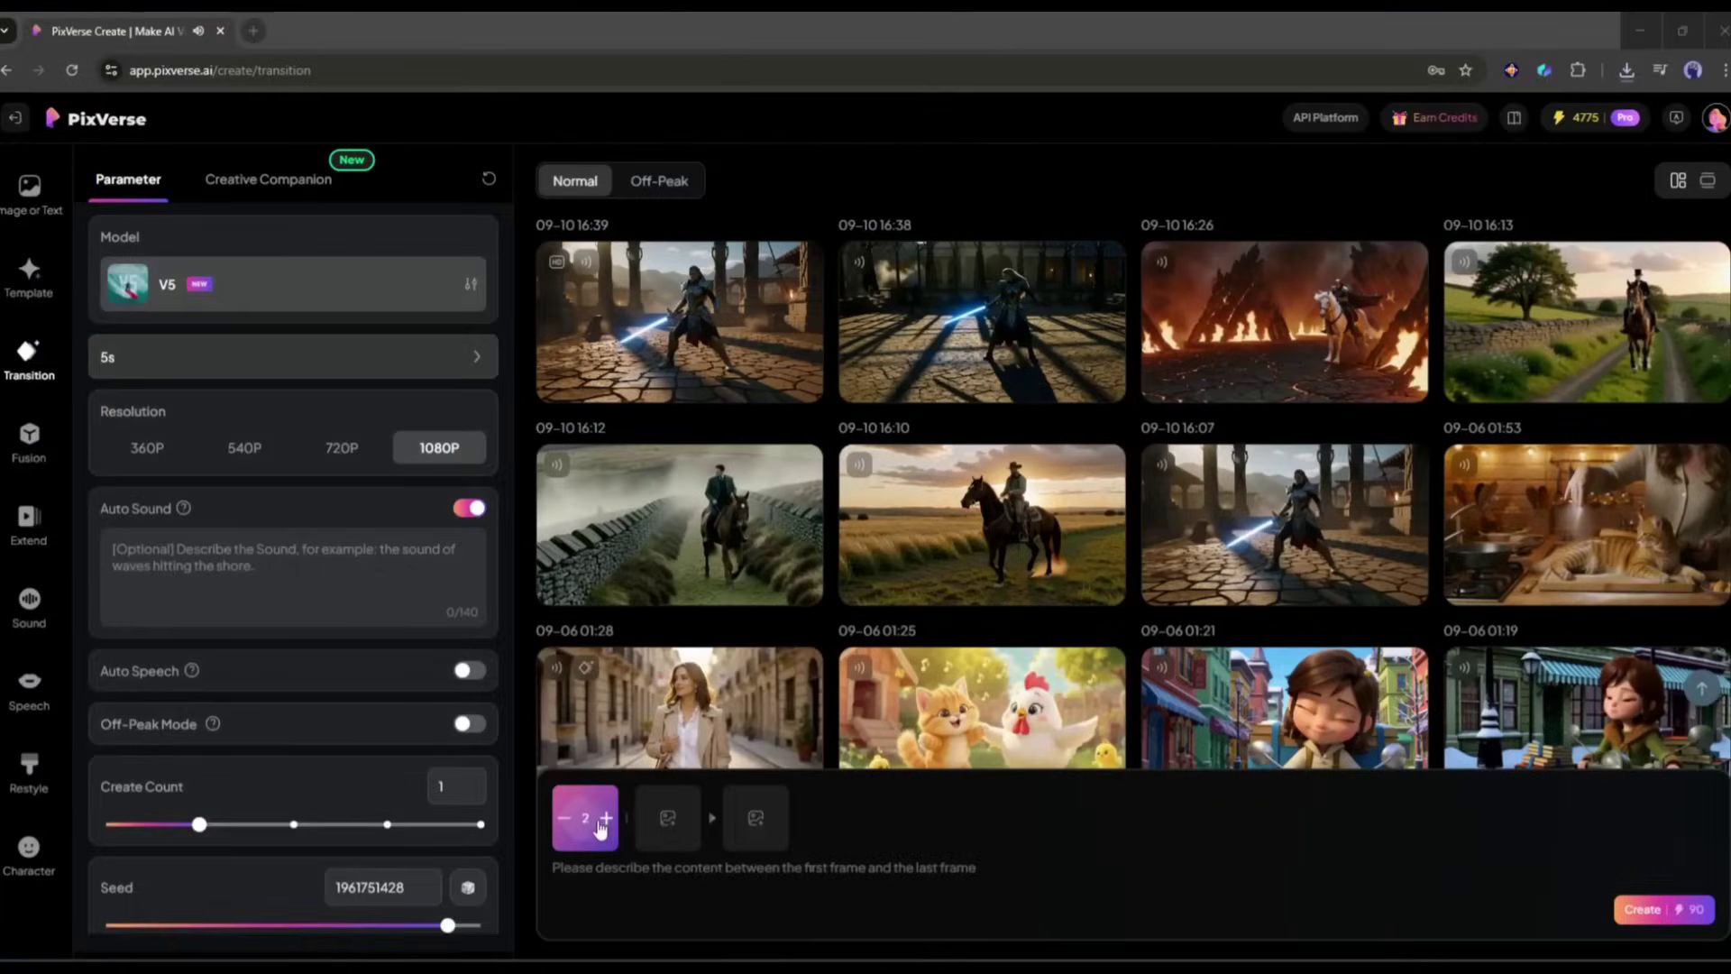
# - Add frames until the transition has six frame slots
pyautogui.click(605, 818)
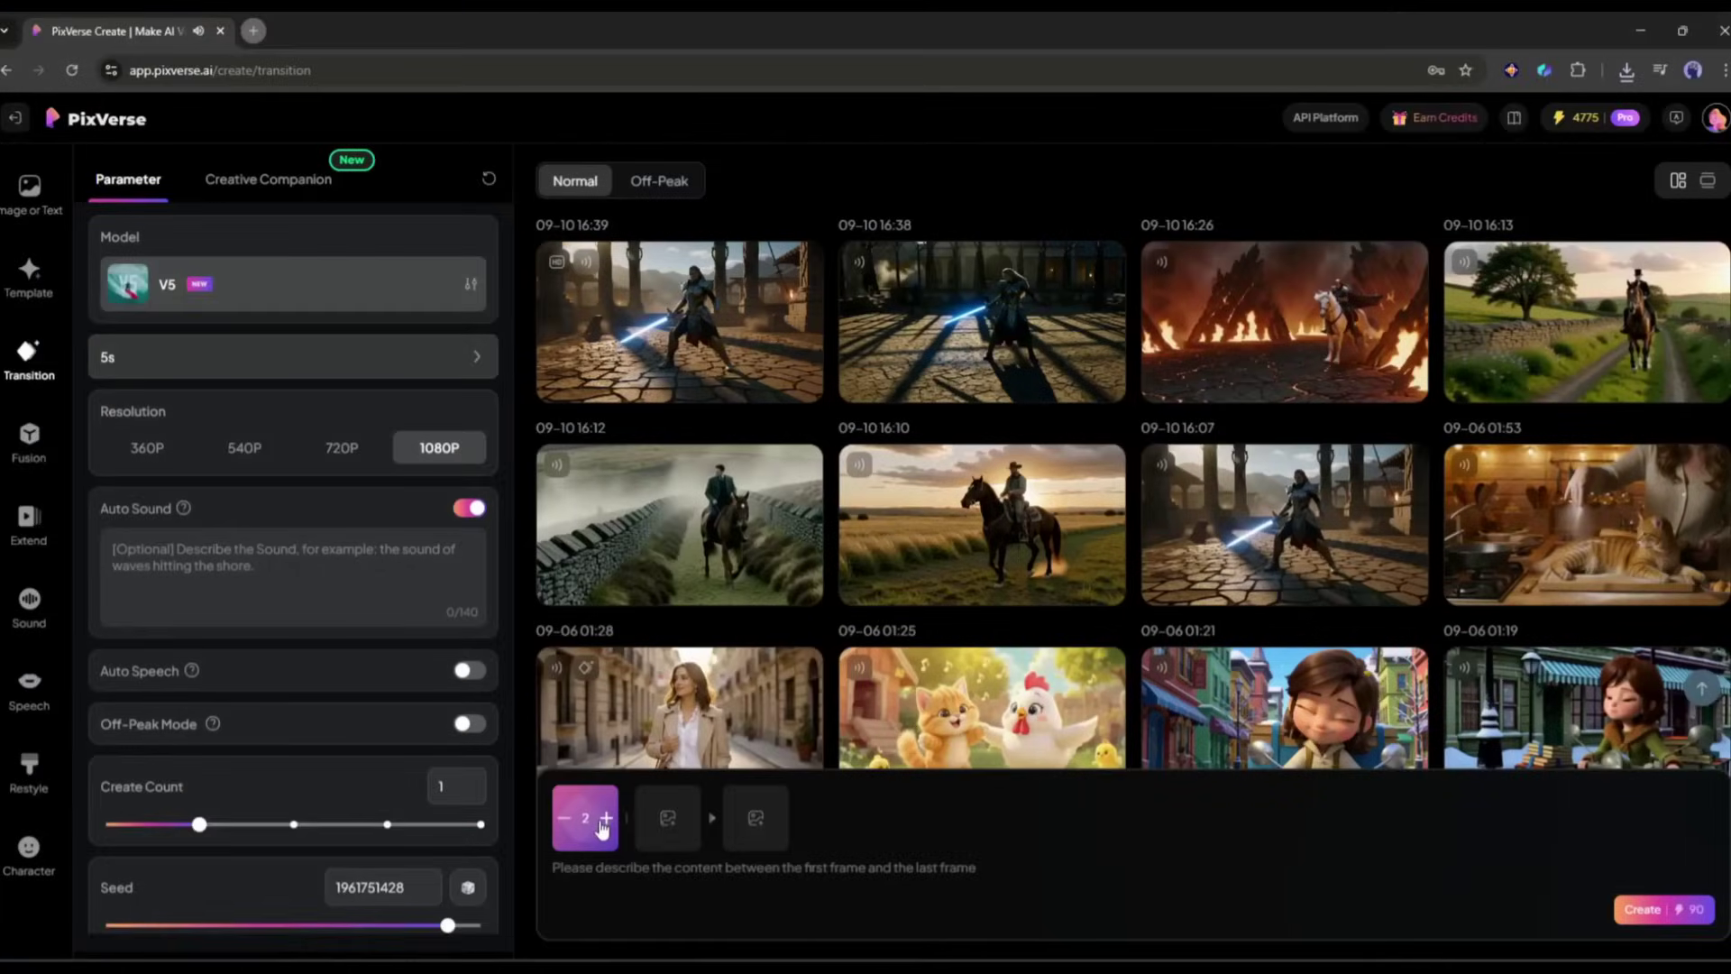
pyautogui.click(607, 819)
pyautogui.click(609, 819)
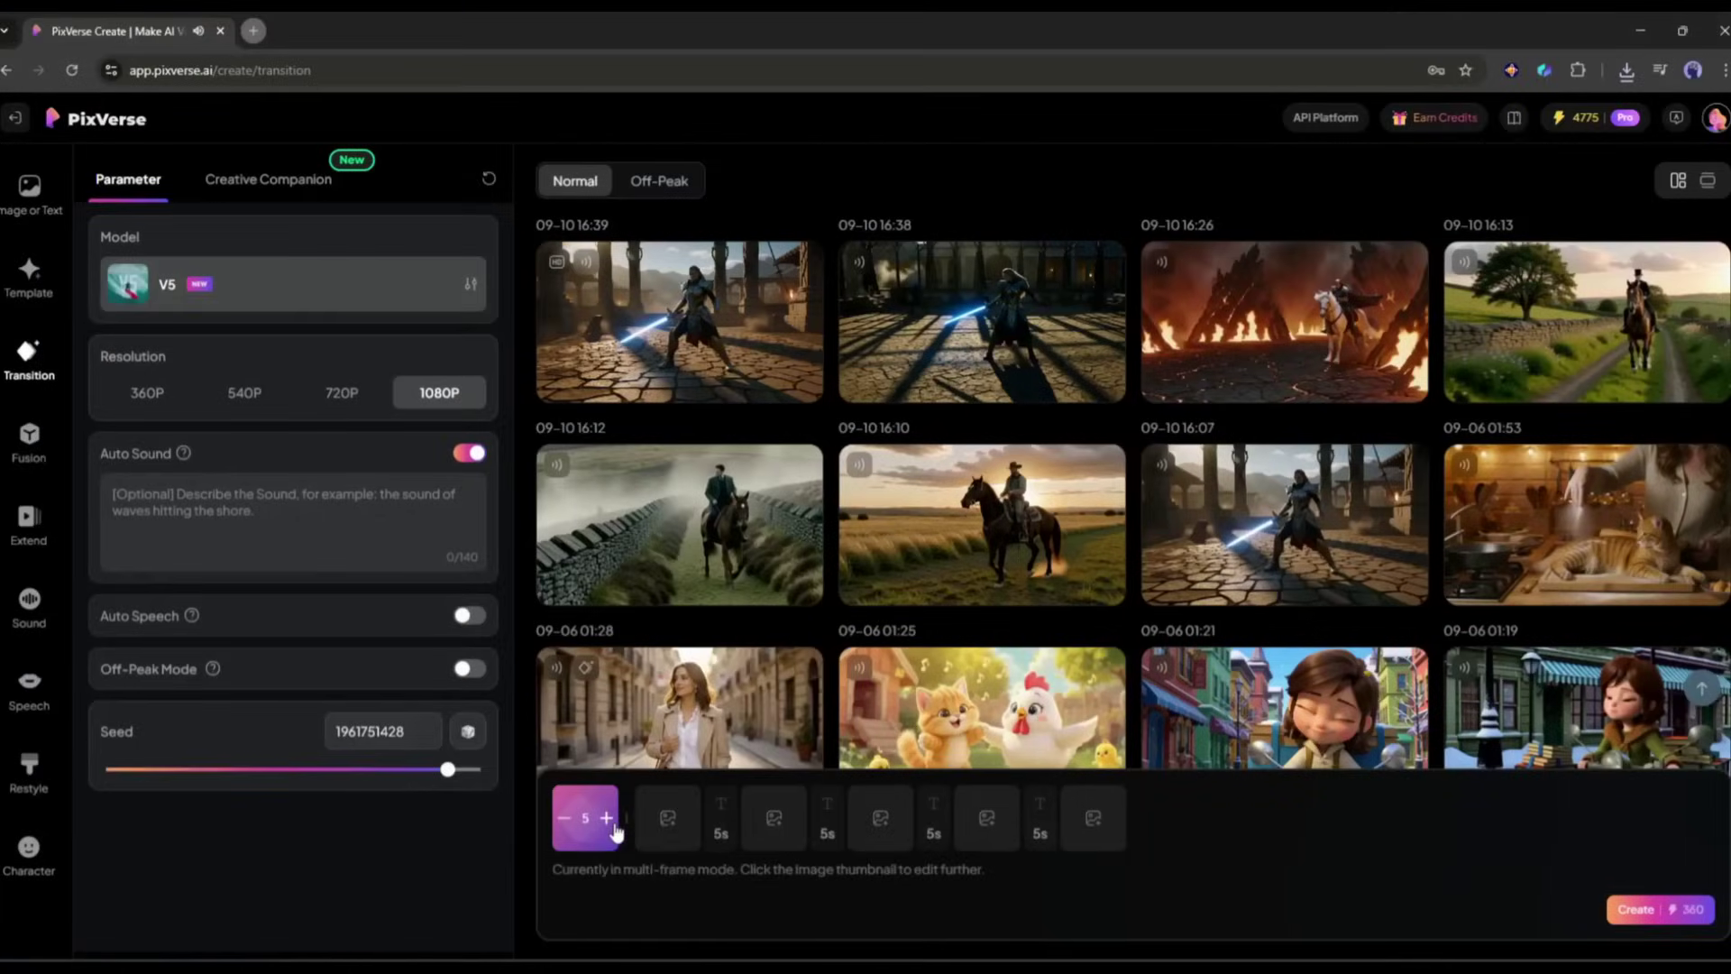
pyautogui.click(606, 819)
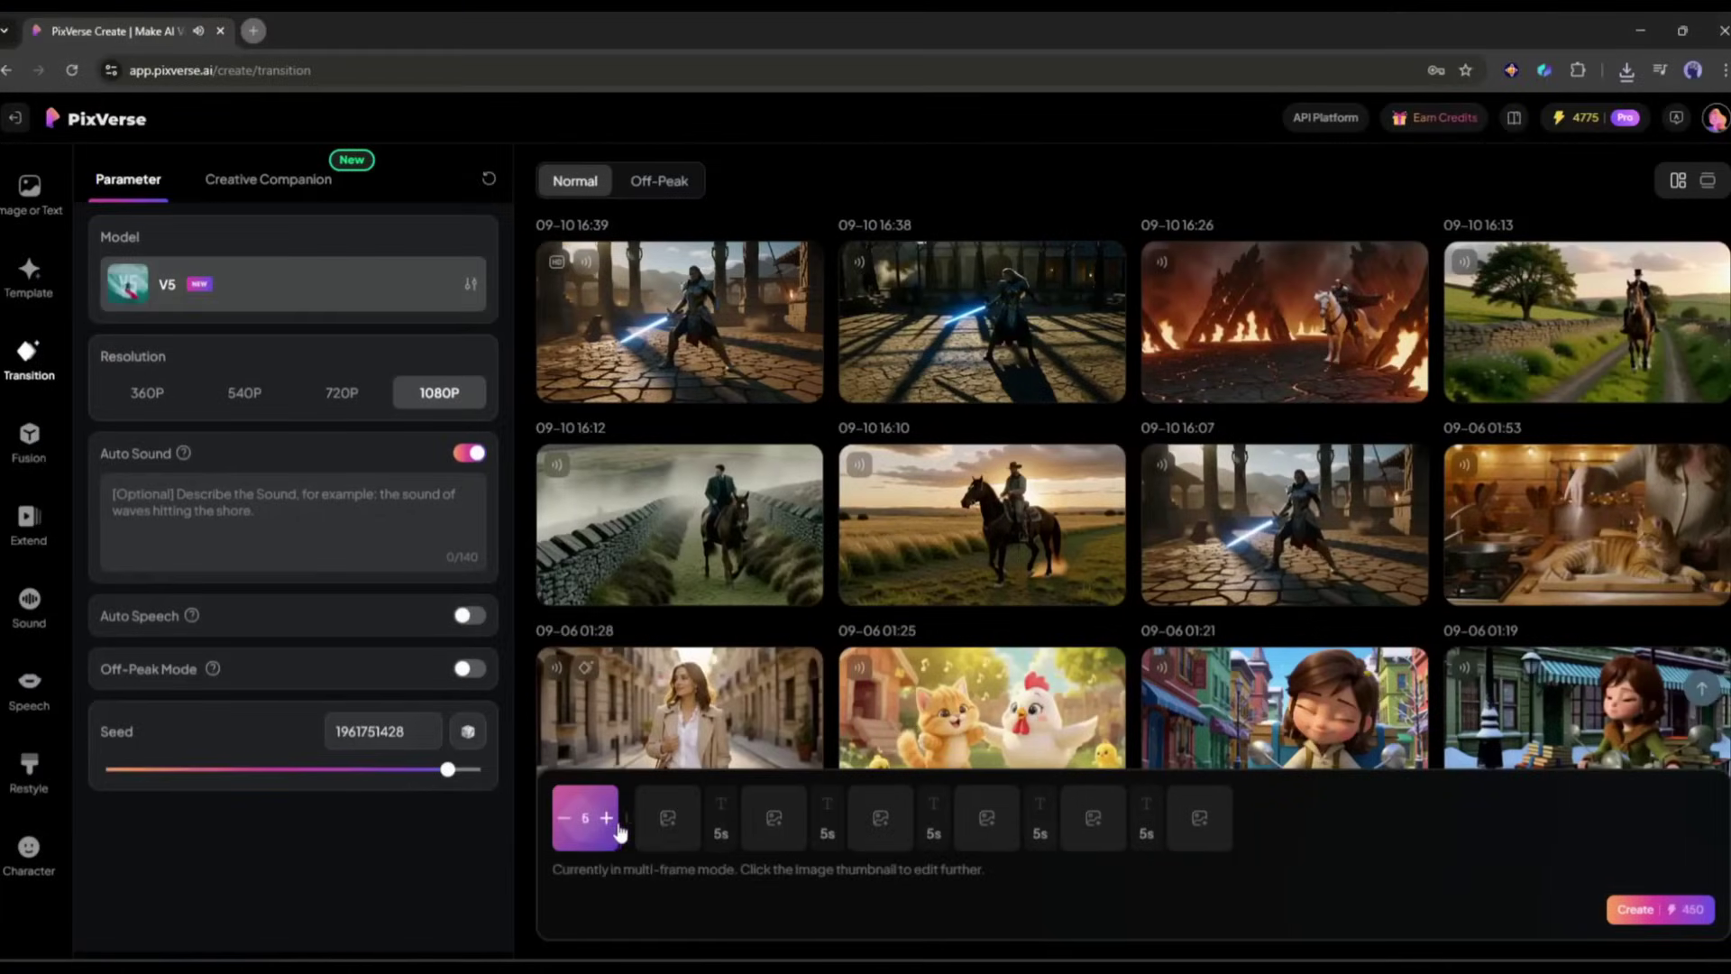
# - Upload 1.png through 4.png into the first four frame slots
pyautogui.click(1197, 819)
pyautogui.click(1012, 811)
pyautogui.click(896, 816)
pyautogui.click(1013, 812)
pyautogui.click(895, 816)
pyautogui.click(1012, 812)
pyautogui.click(985, 816)
pyautogui.click(1013, 811)
# - Upload 5.png and 6.png into the last two slots and create the 450-credit transition
pyautogui.click(1092, 817)
pyautogui.click(707, 676)
pyautogui.click(1013, 812)
pyautogui.click(1199, 817)
pyautogui.click(974, 695)
pyautogui.click(1013, 811)
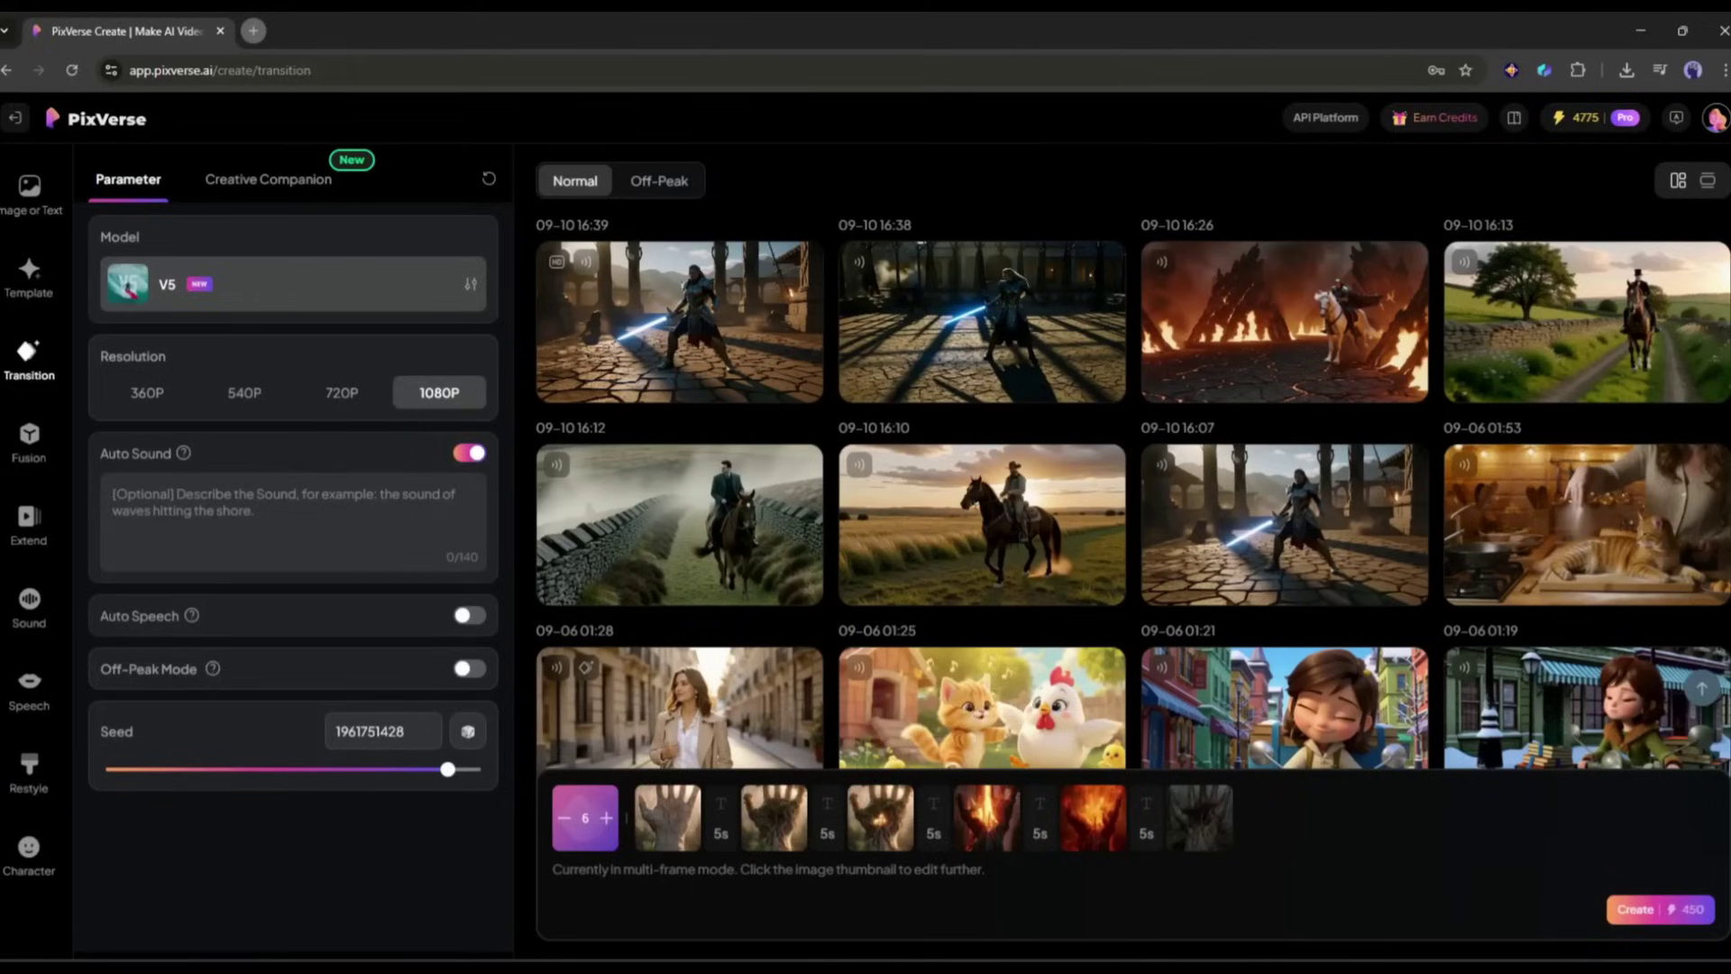
pyautogui.click(1695, 912)
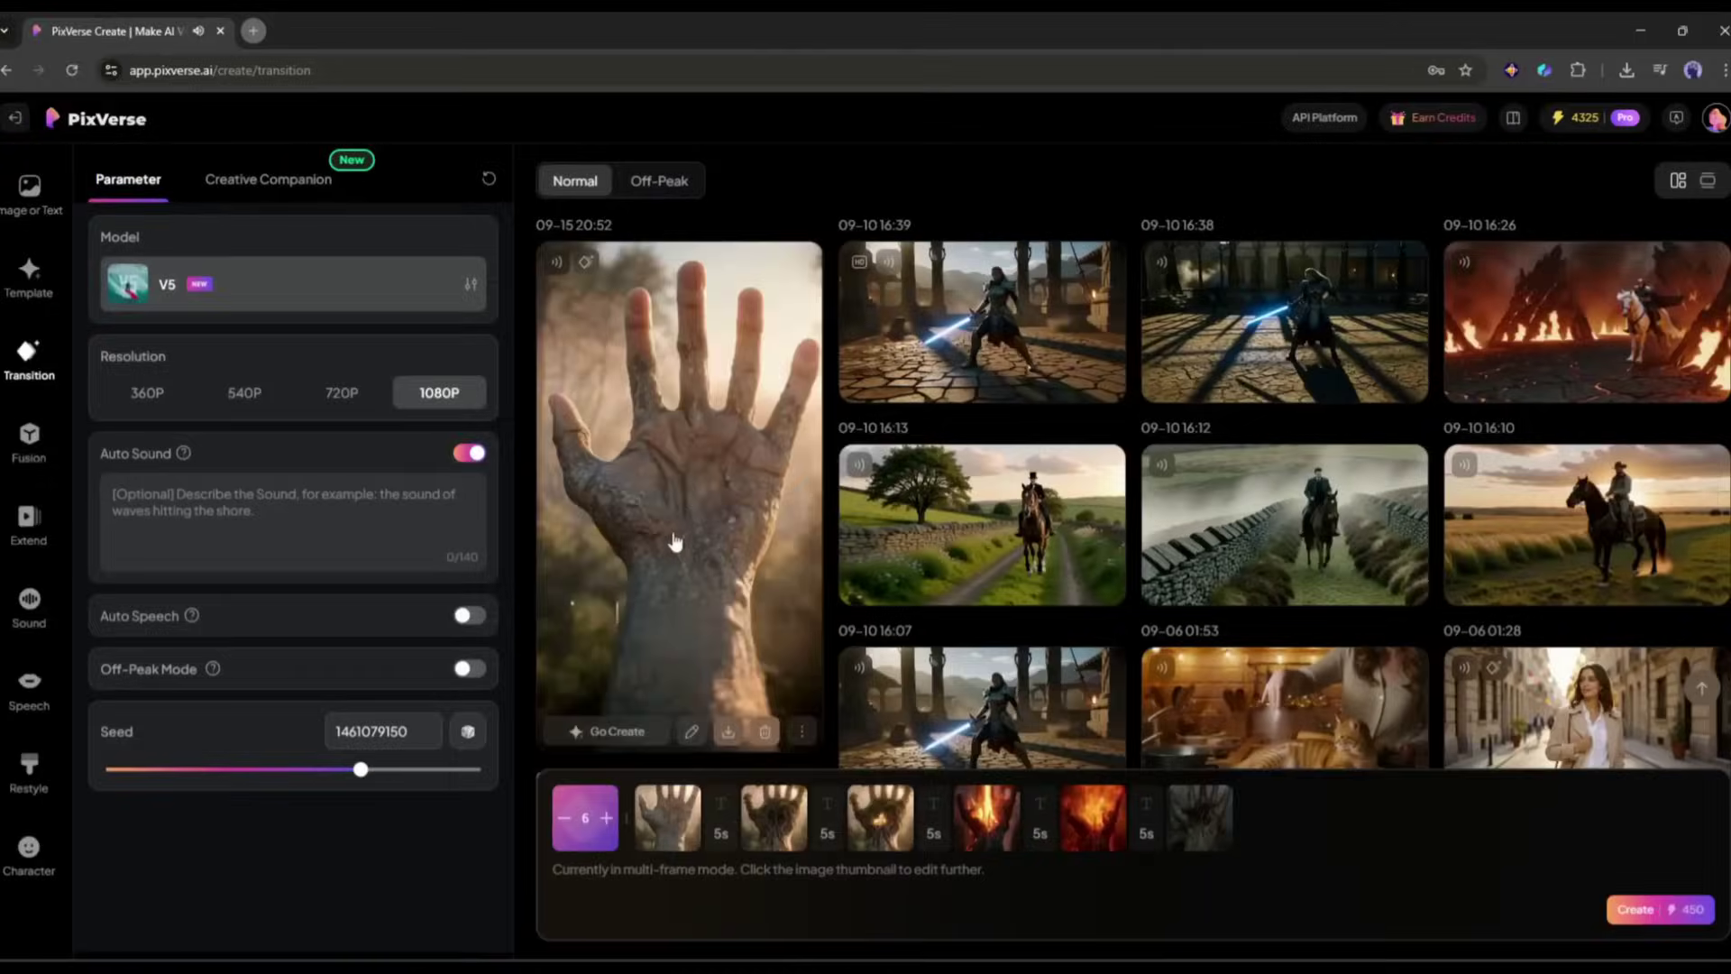
# - Open the finished 25s 1080P burning-hand transition video
pyautogui.click(706, 552)
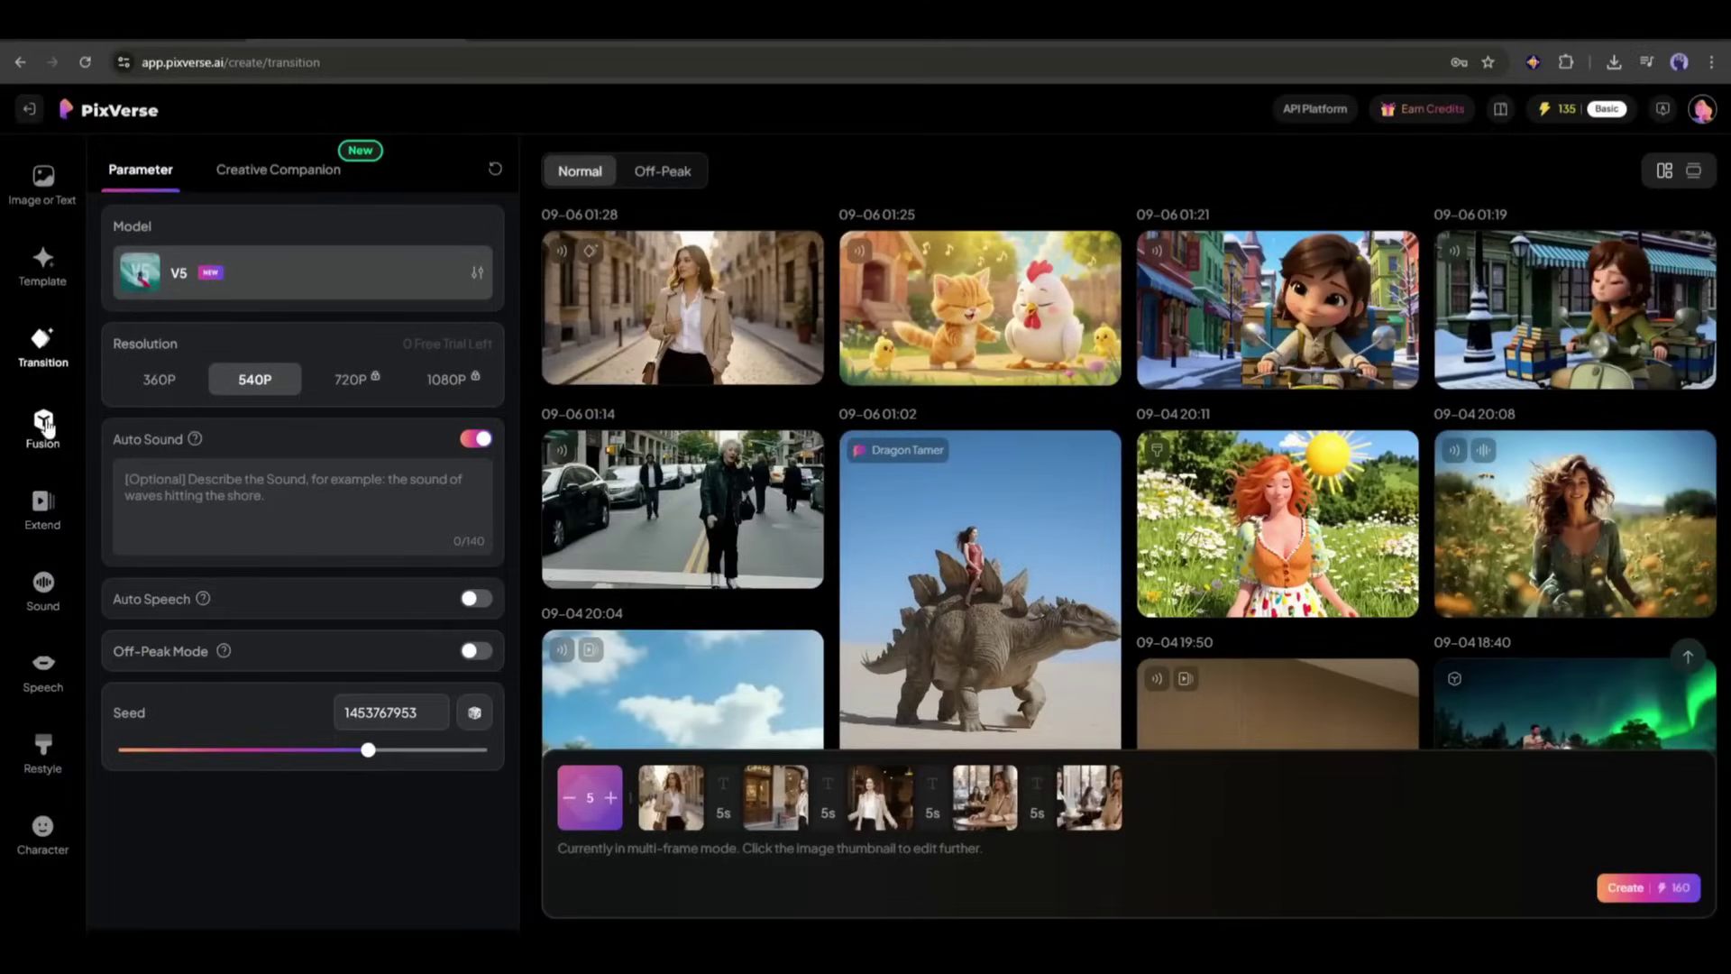
# - Browse the Fusion, Extend, Sound, Speech, Restyle and Character modes in turn
pyautogui.click(43, 424)
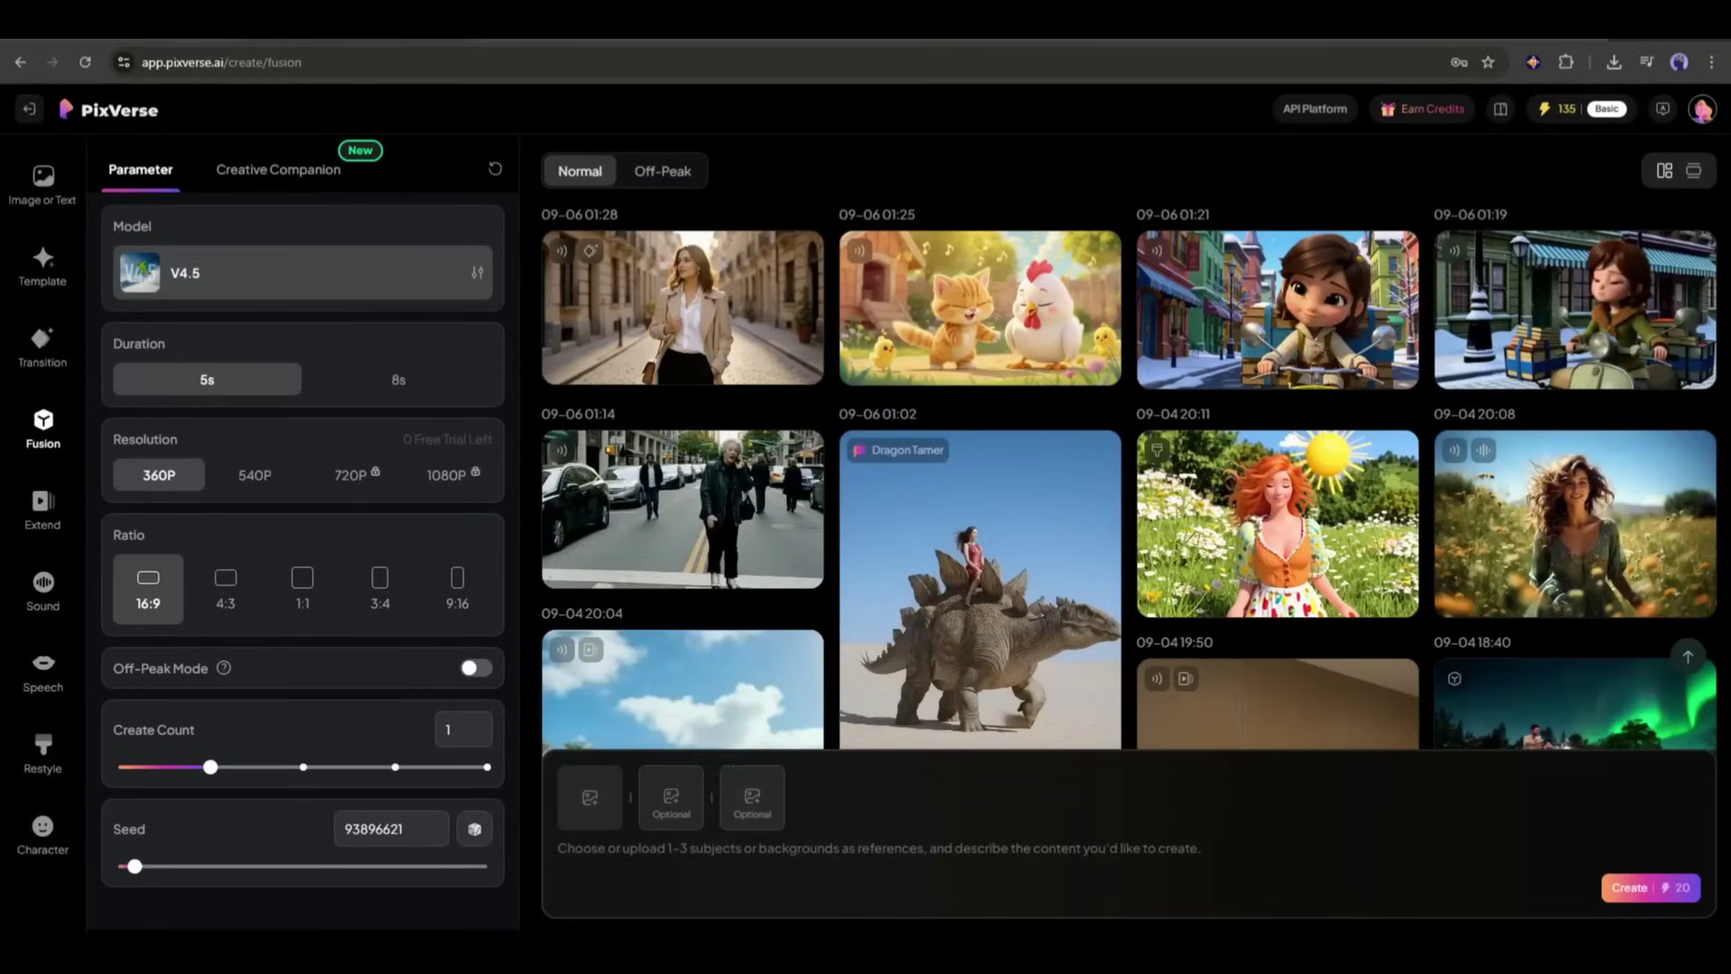
pyautogui.click(42, 509)
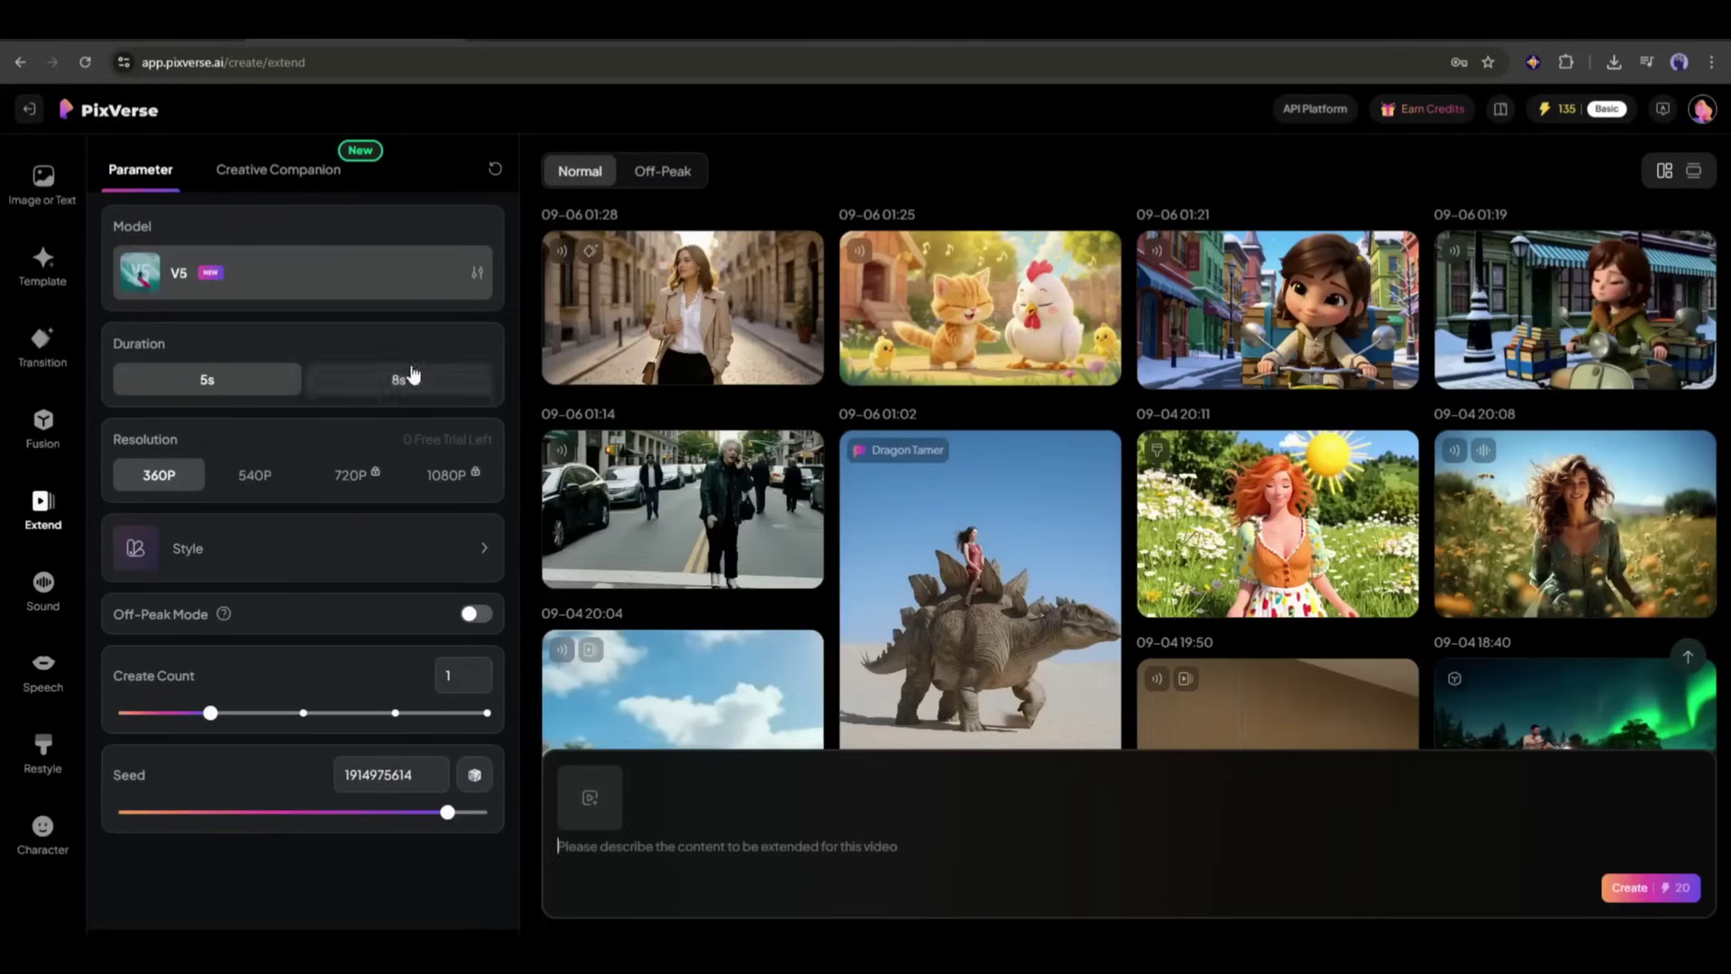
pyautogui.click(42, 587)
pyautogui.click(45, 665)
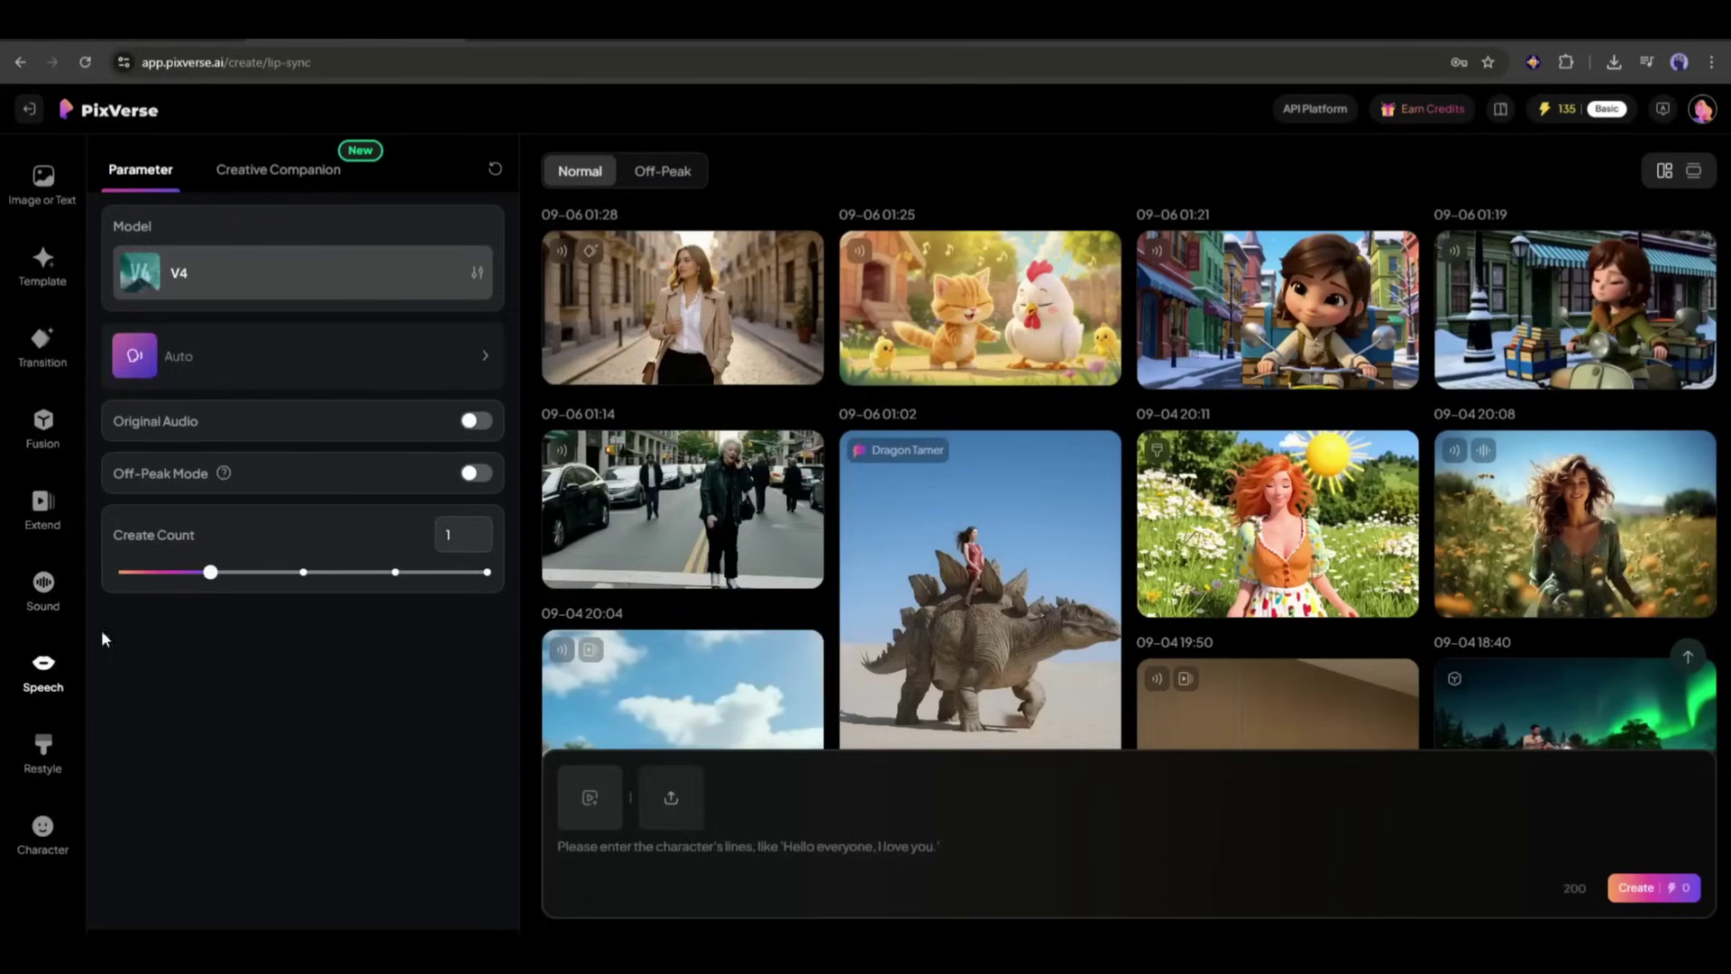
pyautogui.click(43, 748)
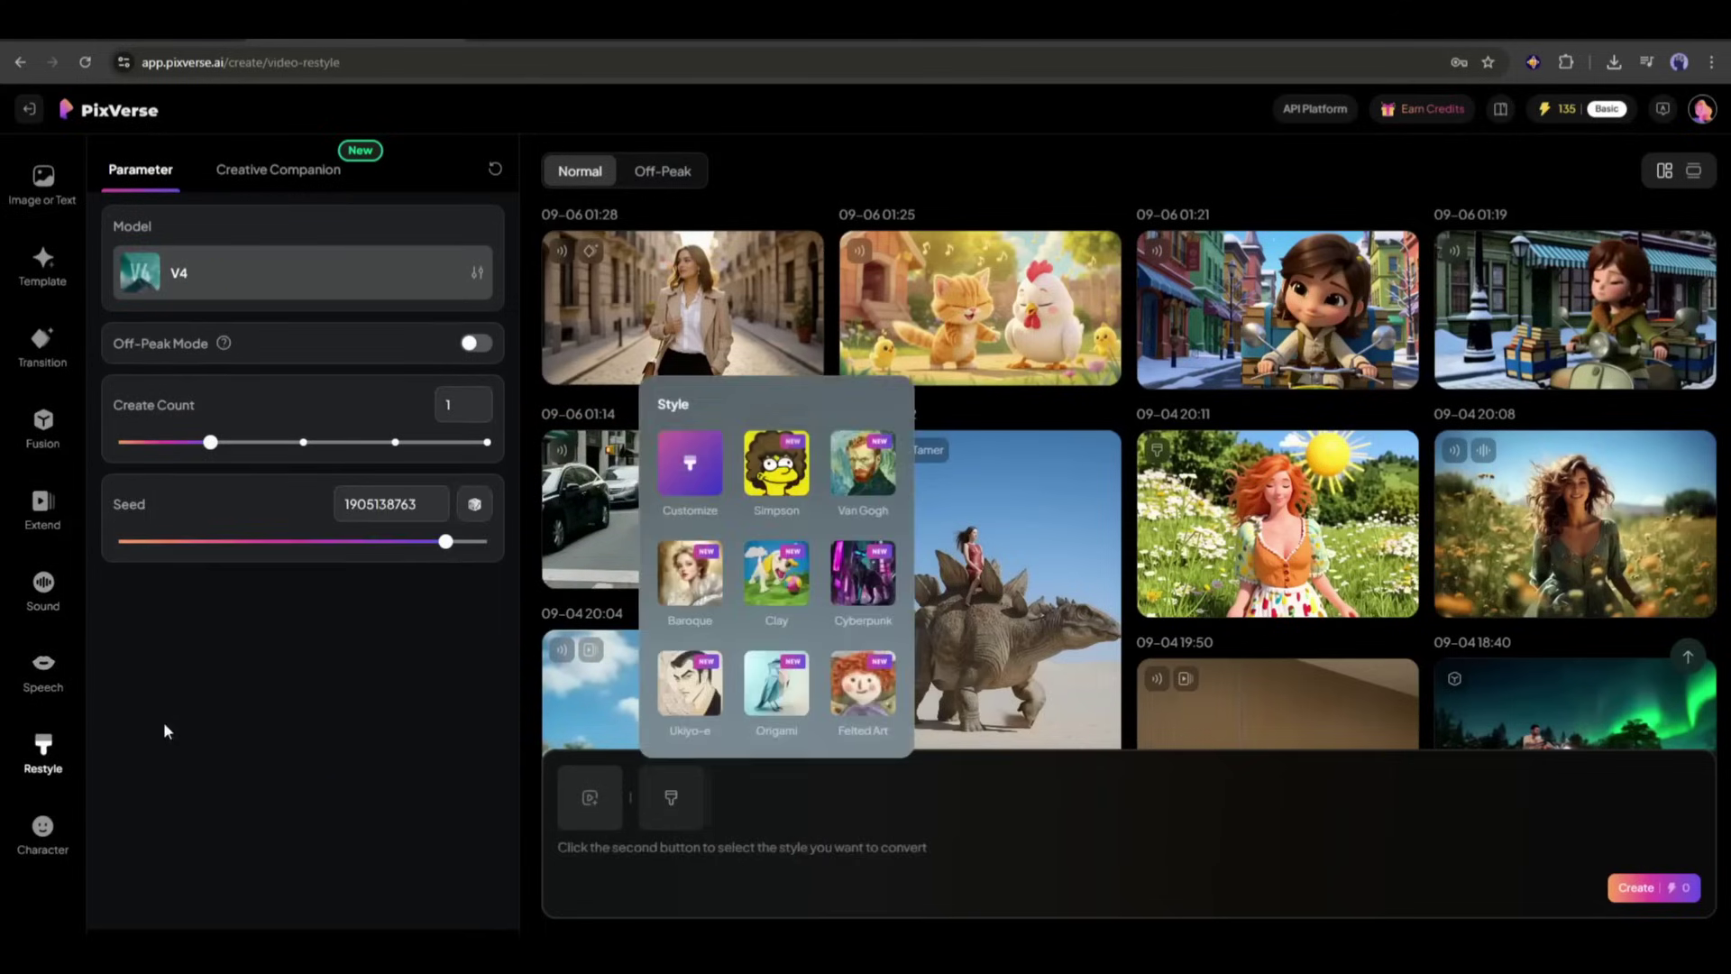
pyautogui.click(42, 831)
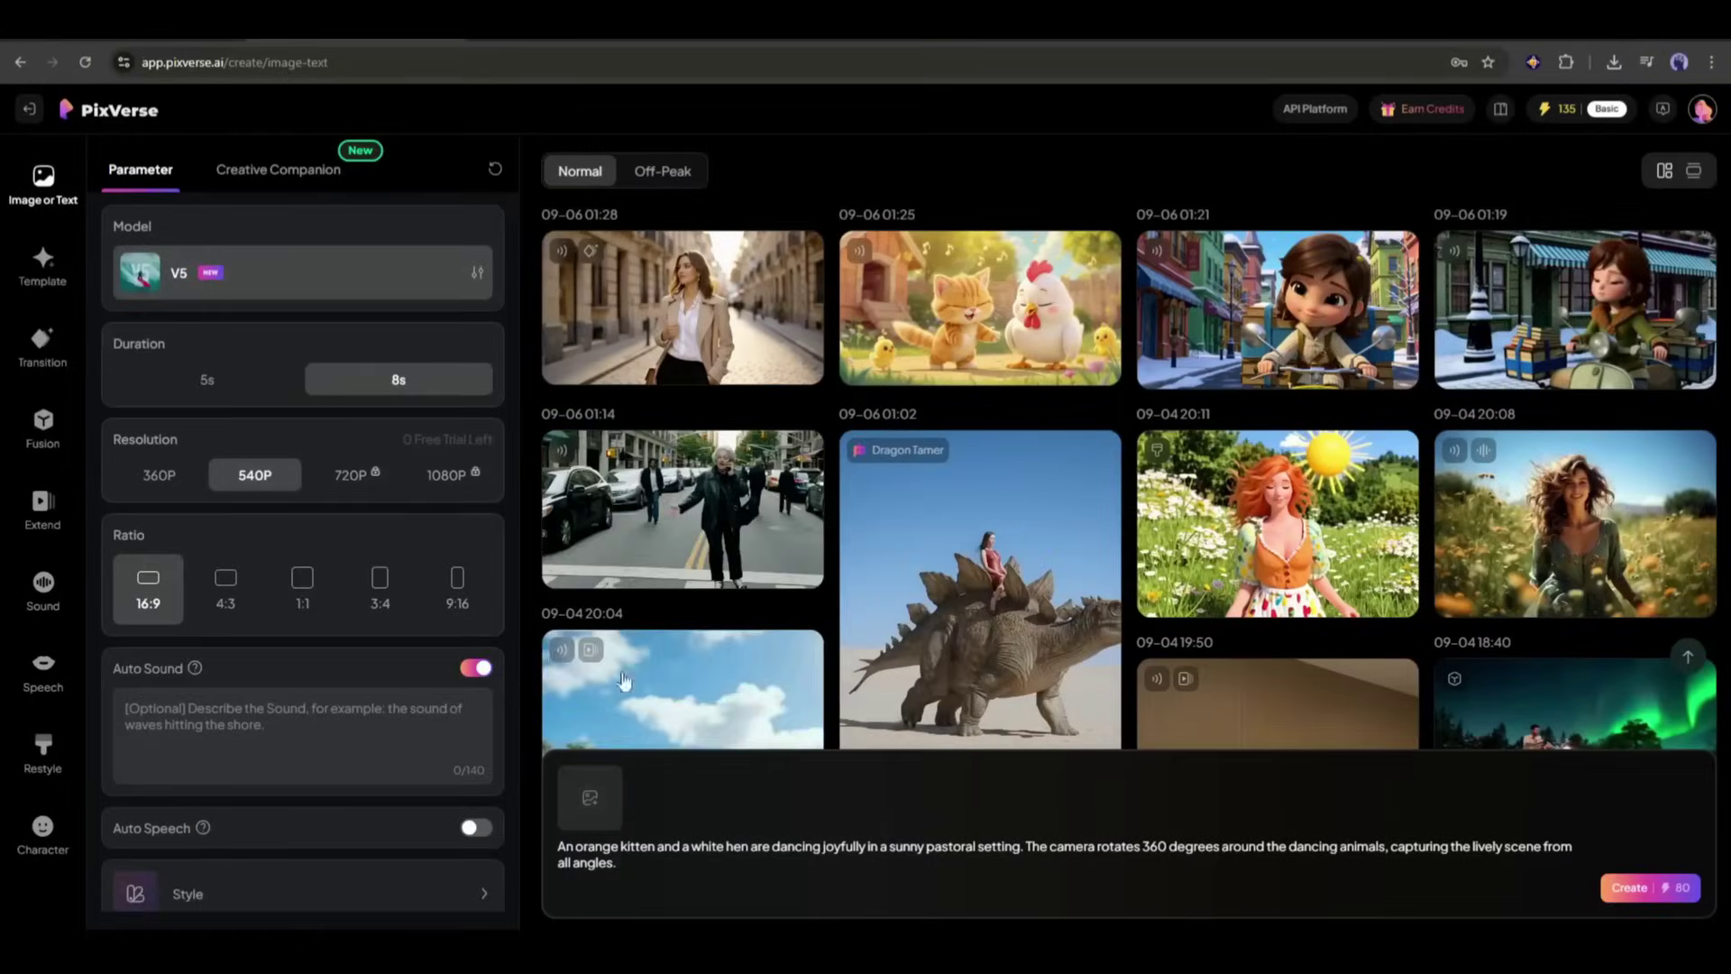
# - Send the cat photo and pasted flour-and-rolling-pin idea to Creative Companion, then use its ginger-cat prompt
pyautogui.click(279, 181)
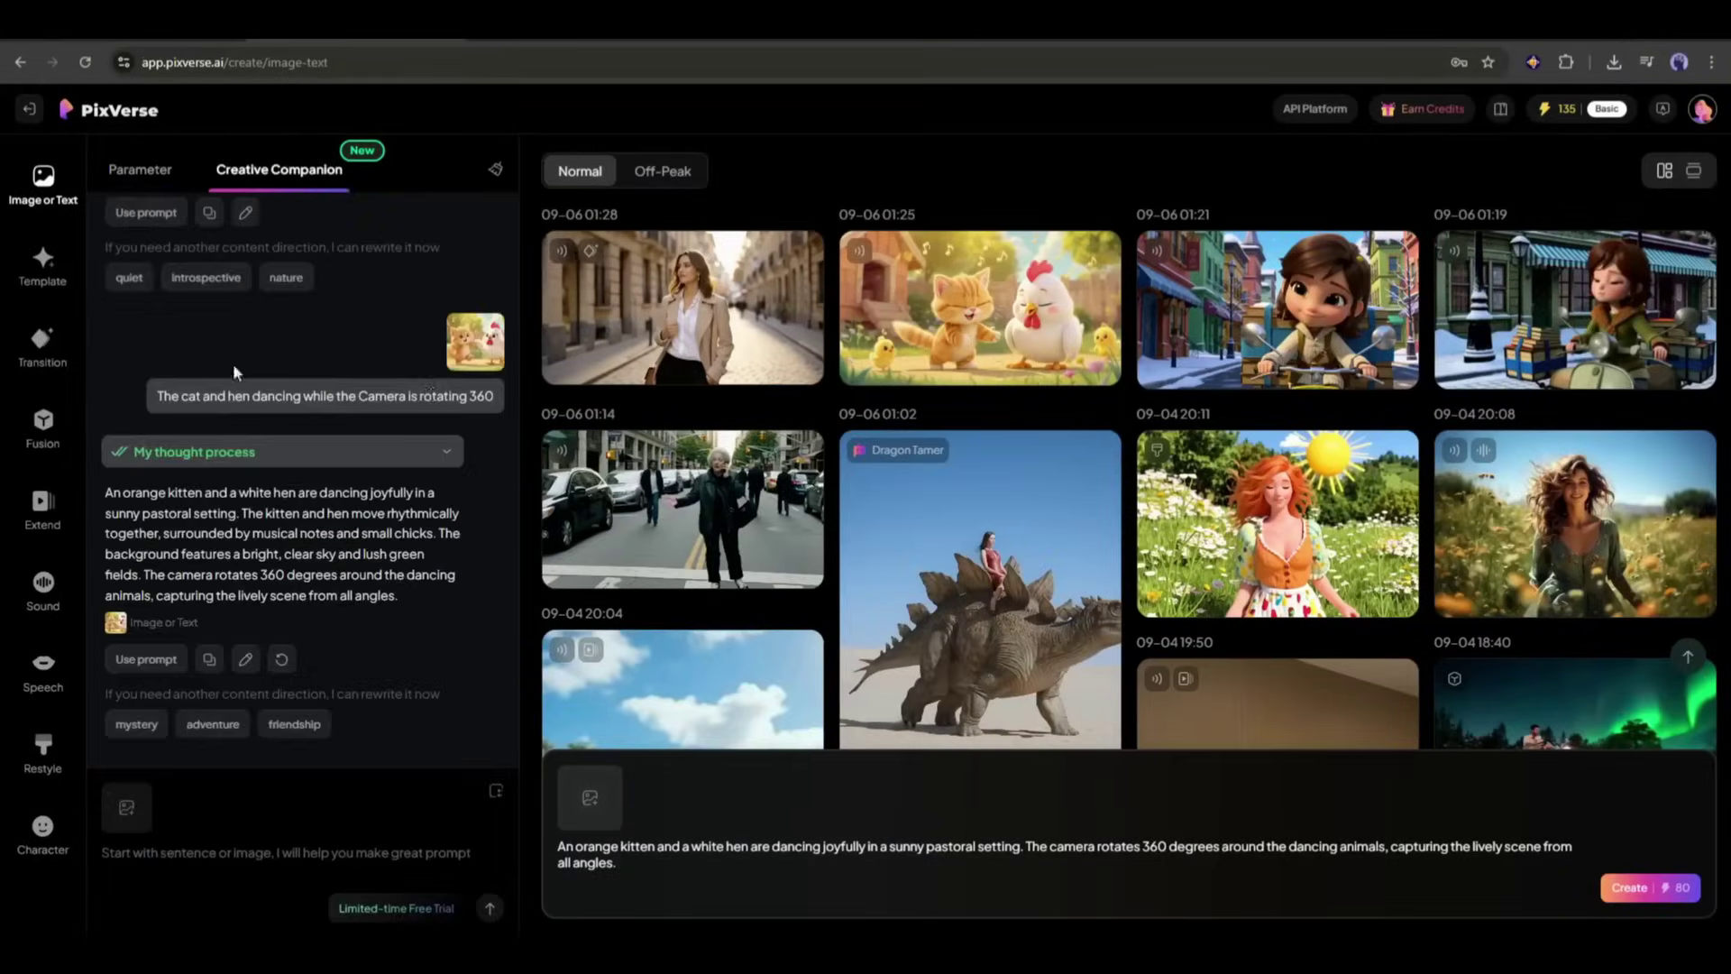
pyautogui.click(133, 818)
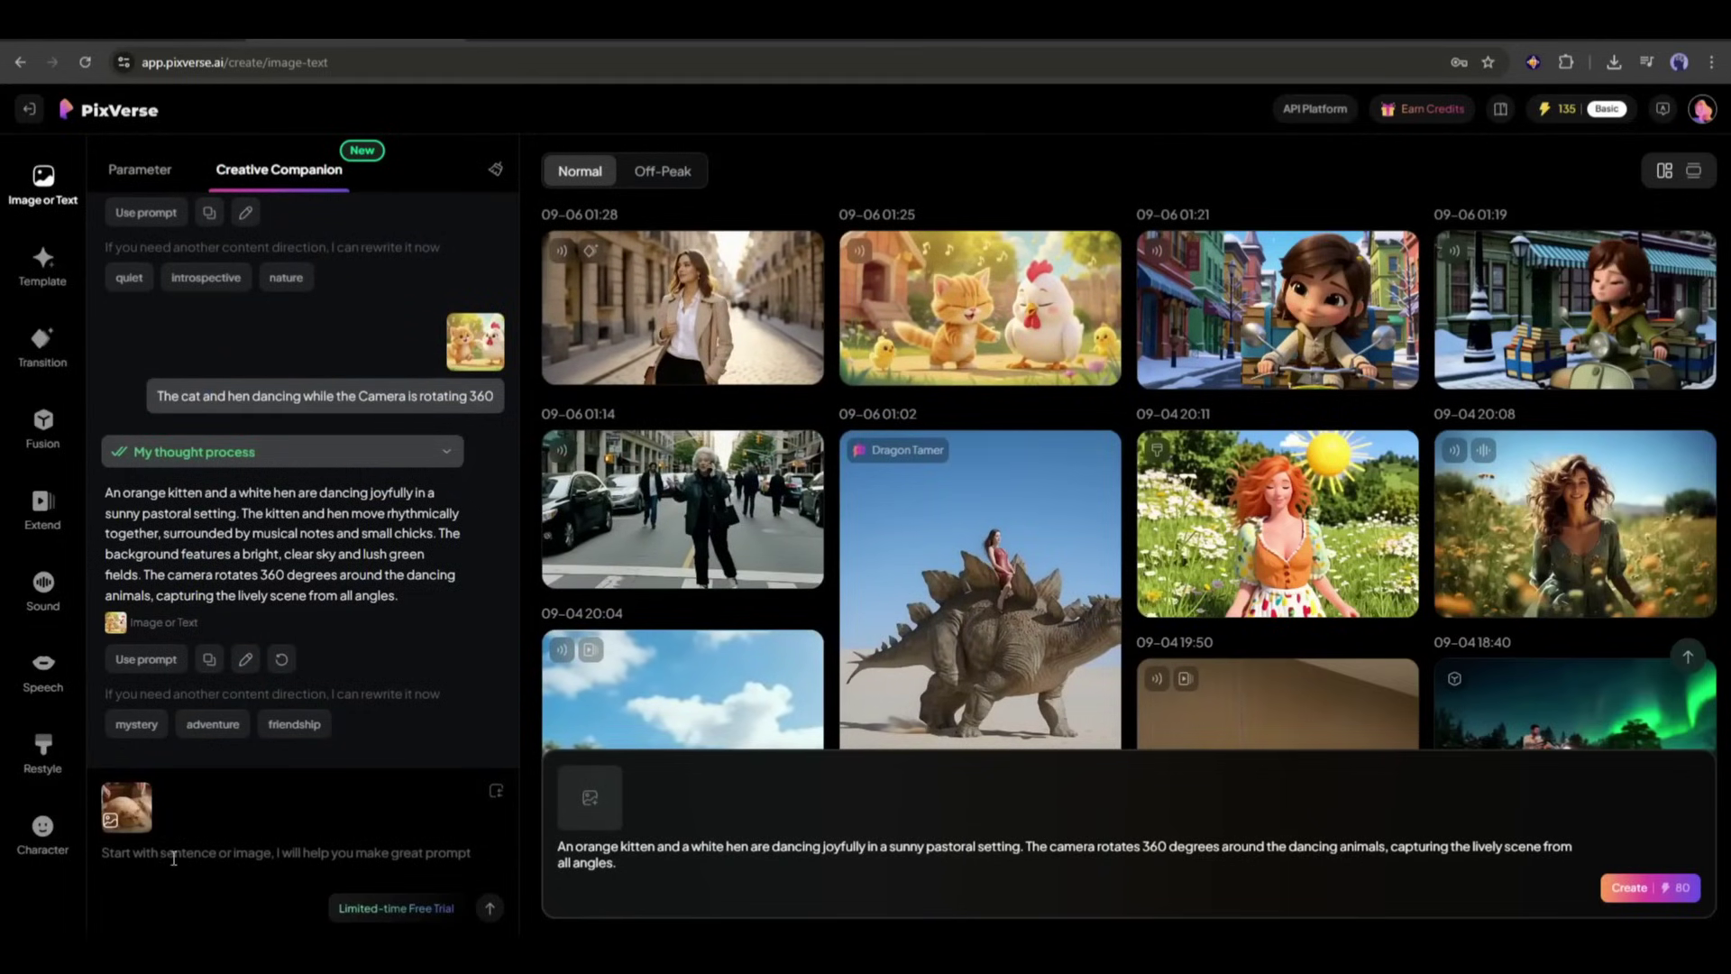
pyautogui.write("A woman sprinkles flour over the cat, then squishes the cat's cheeks, then rolls a pin from head to tail.")
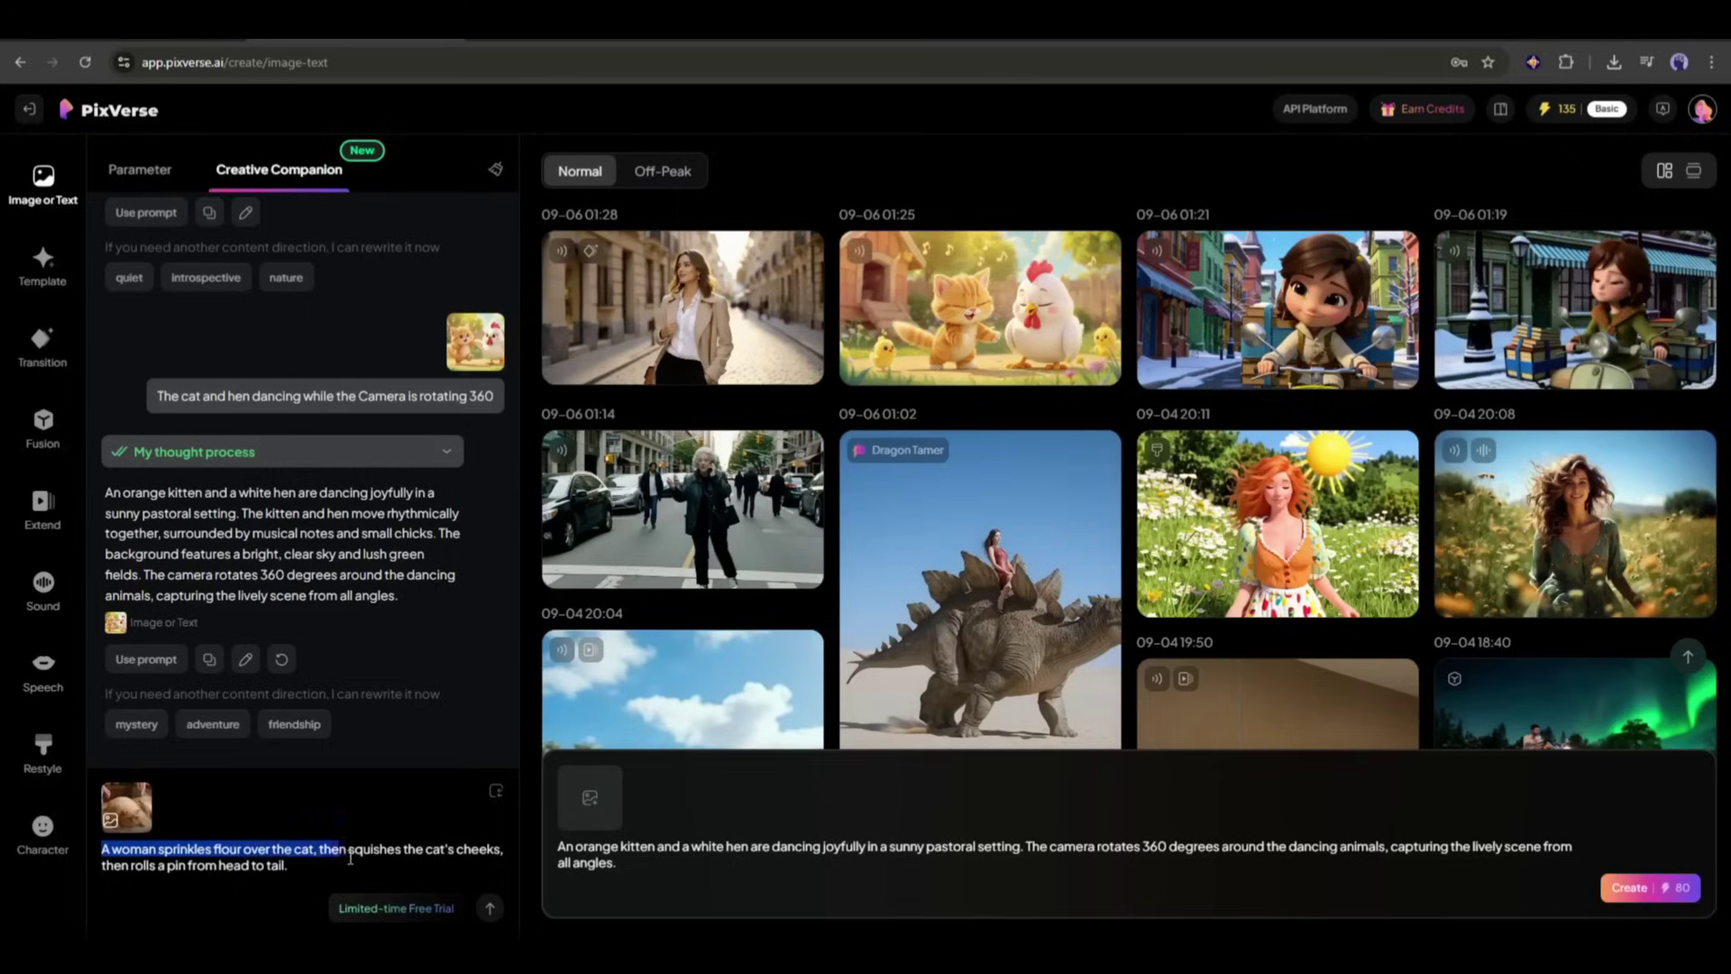
pyautogui.click(108, 866)
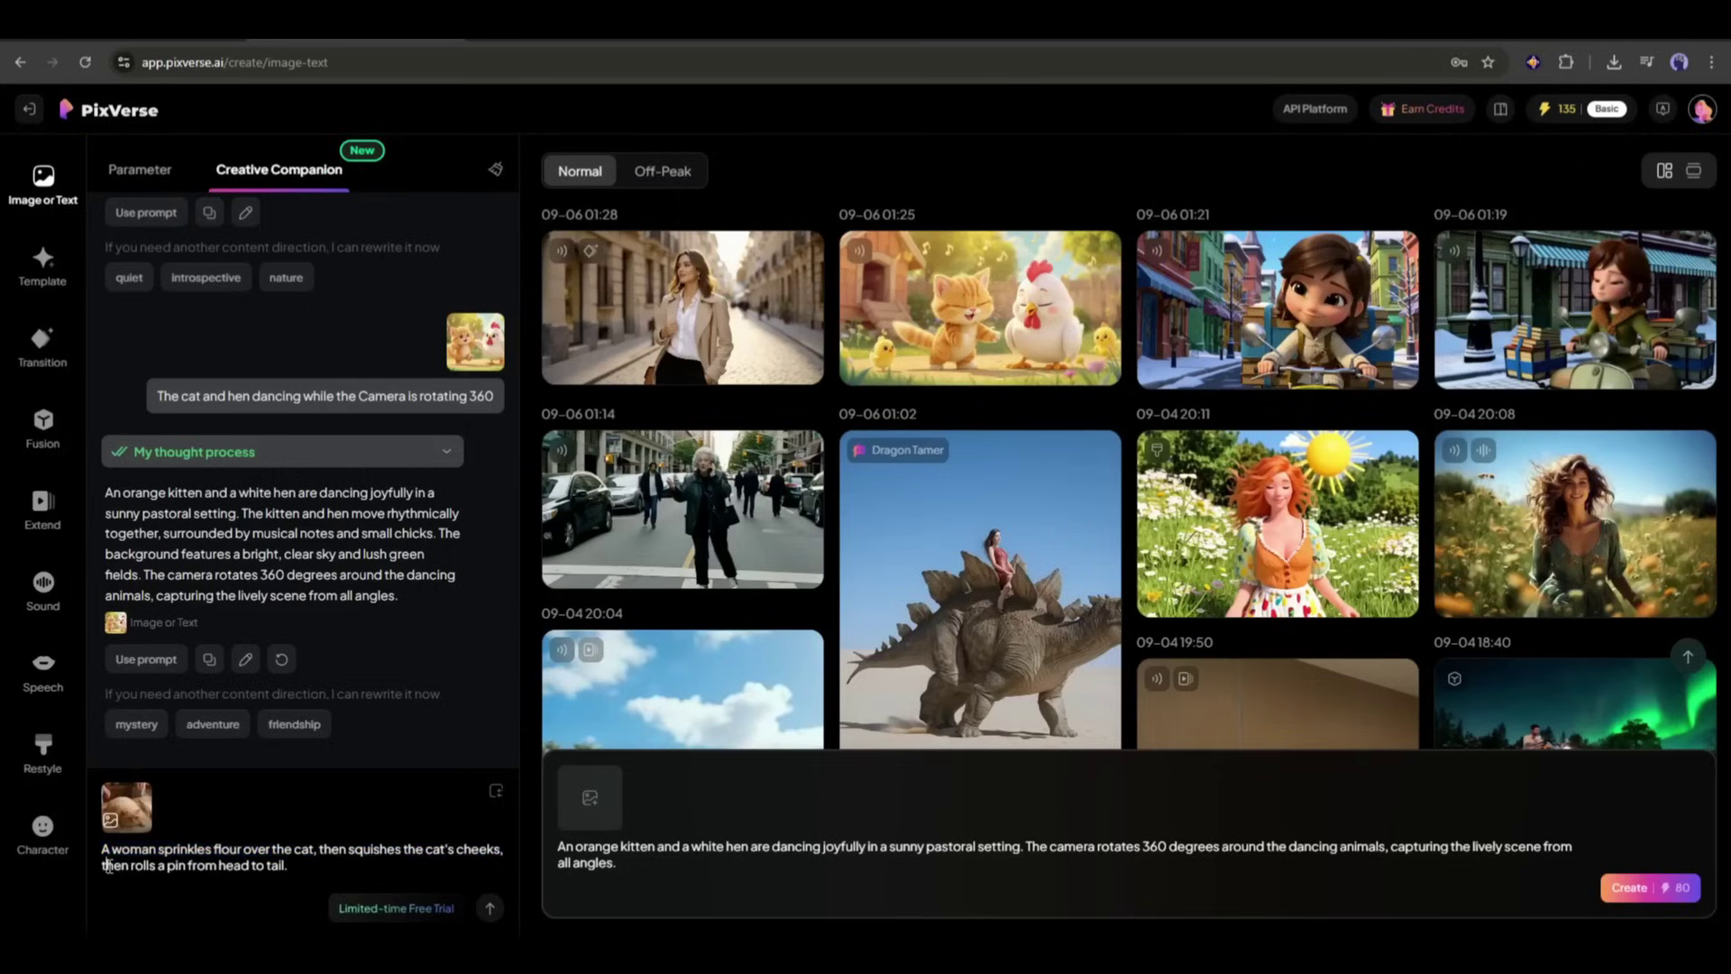
pyautogui.click(307, 867)
pyautogui.click(490, 908)
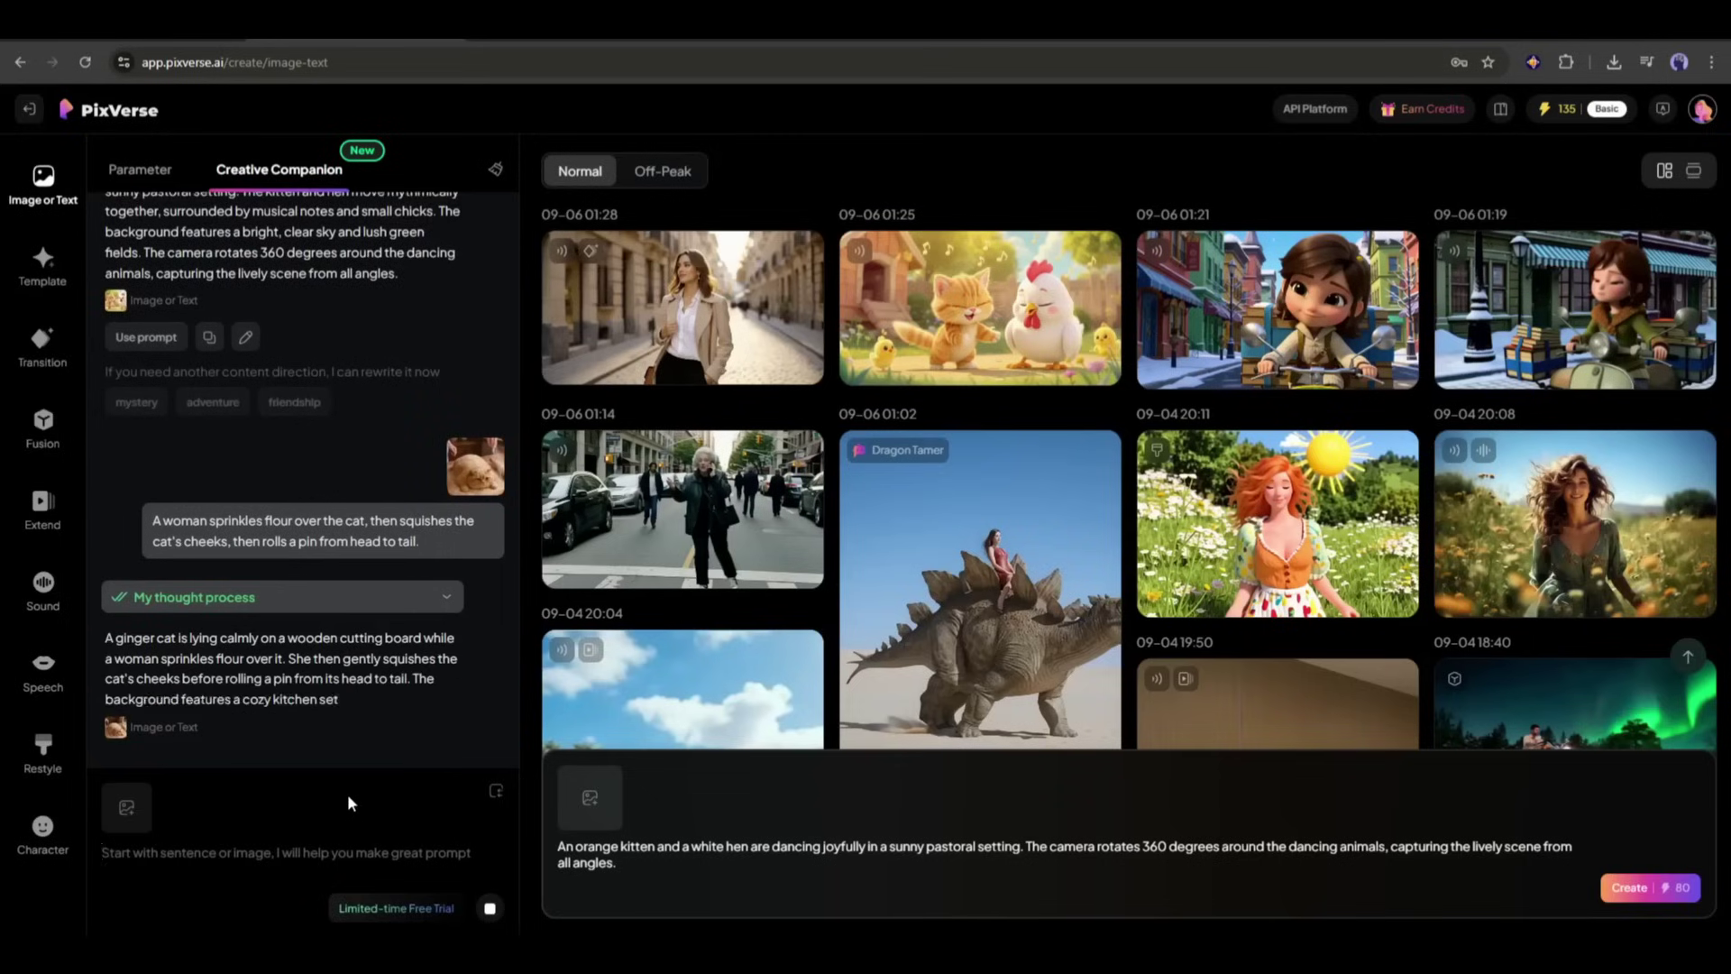
pyautogui.click(135, 661)
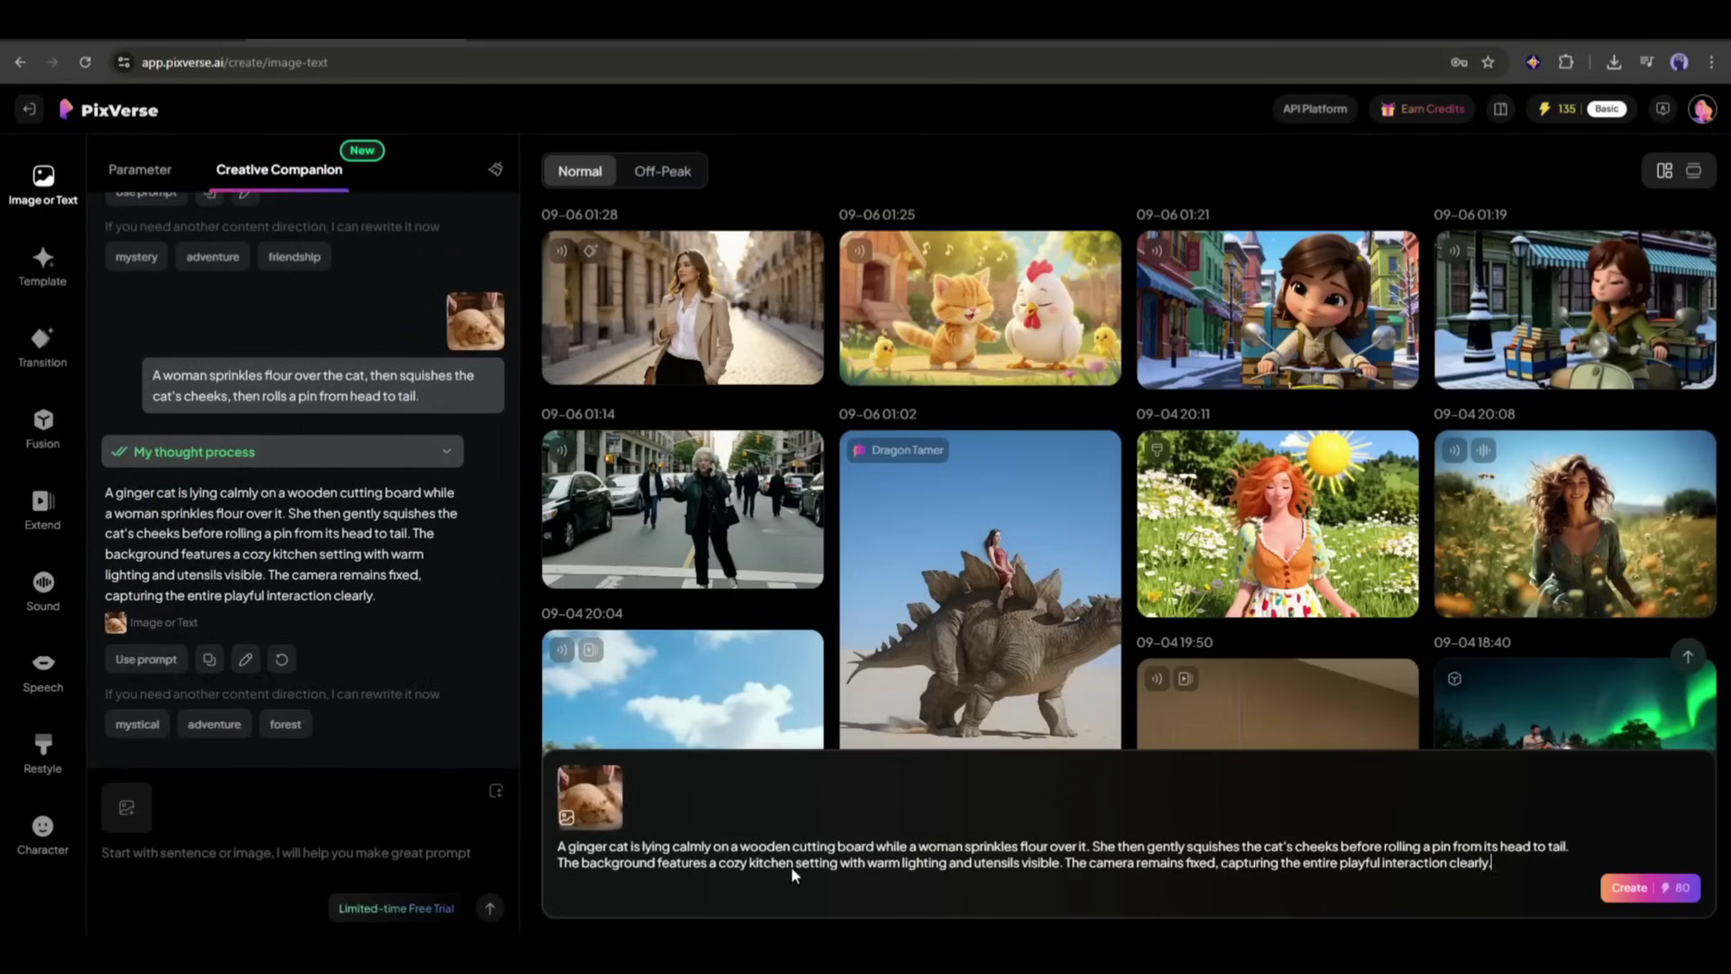
pyautogui.moveTo(588, 807)
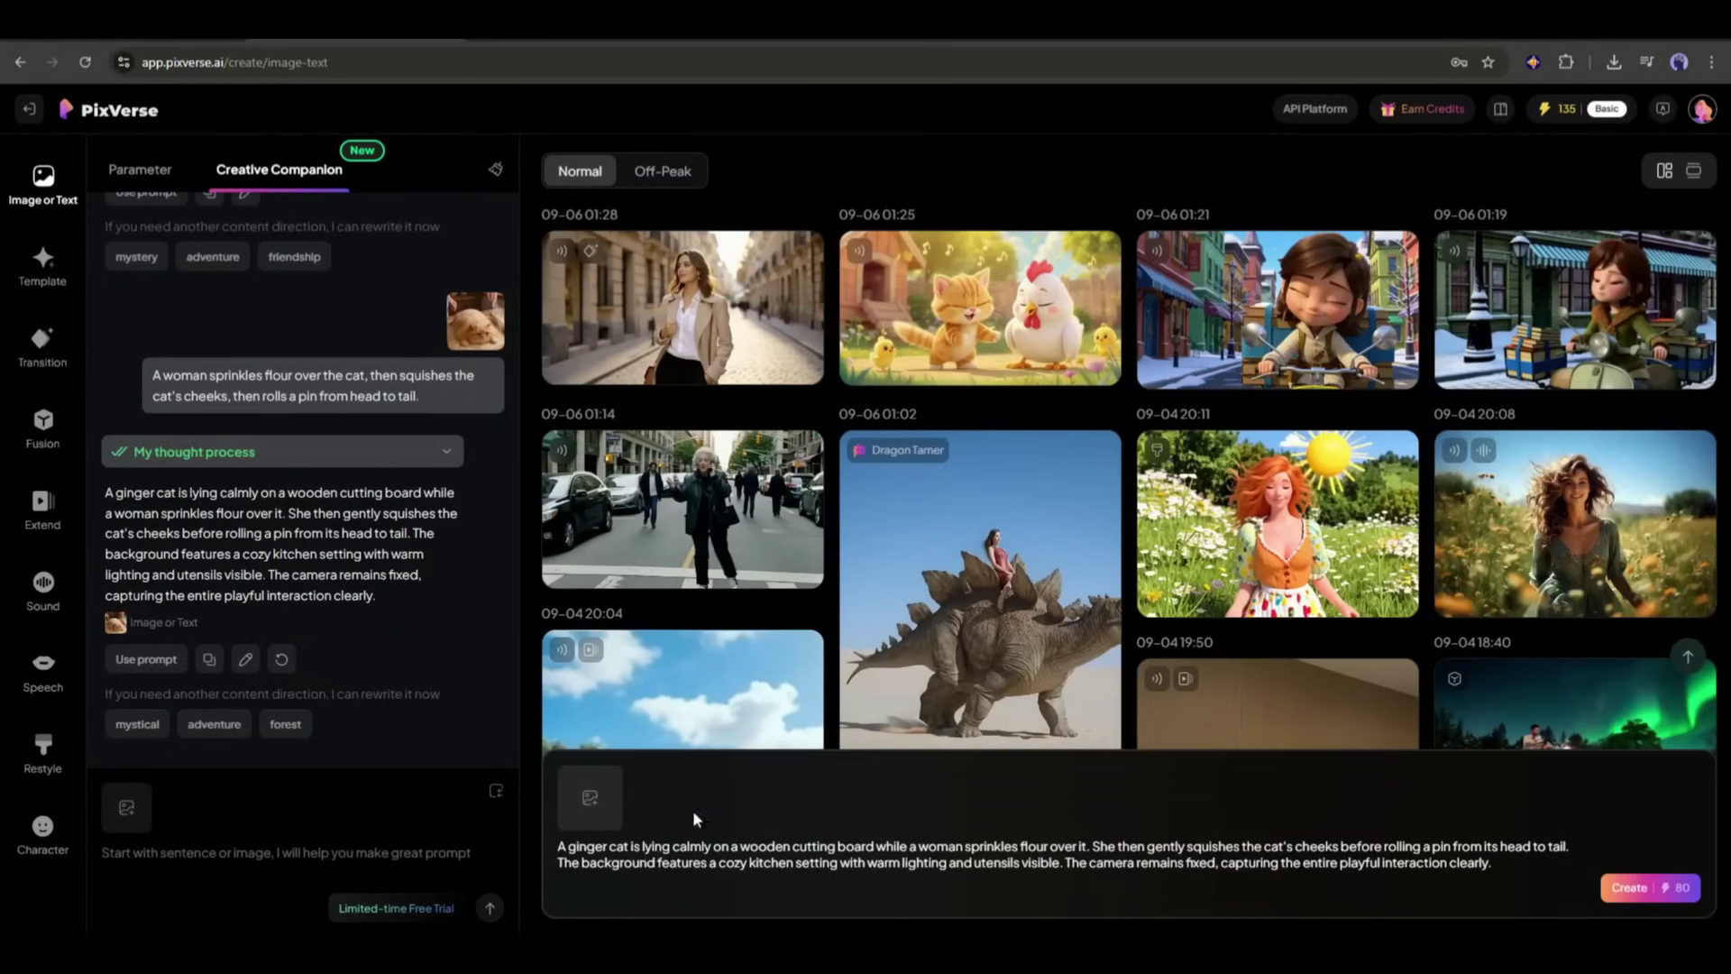
# - Create the ginger-cat flour video
pyautogui.click(1695, 897)
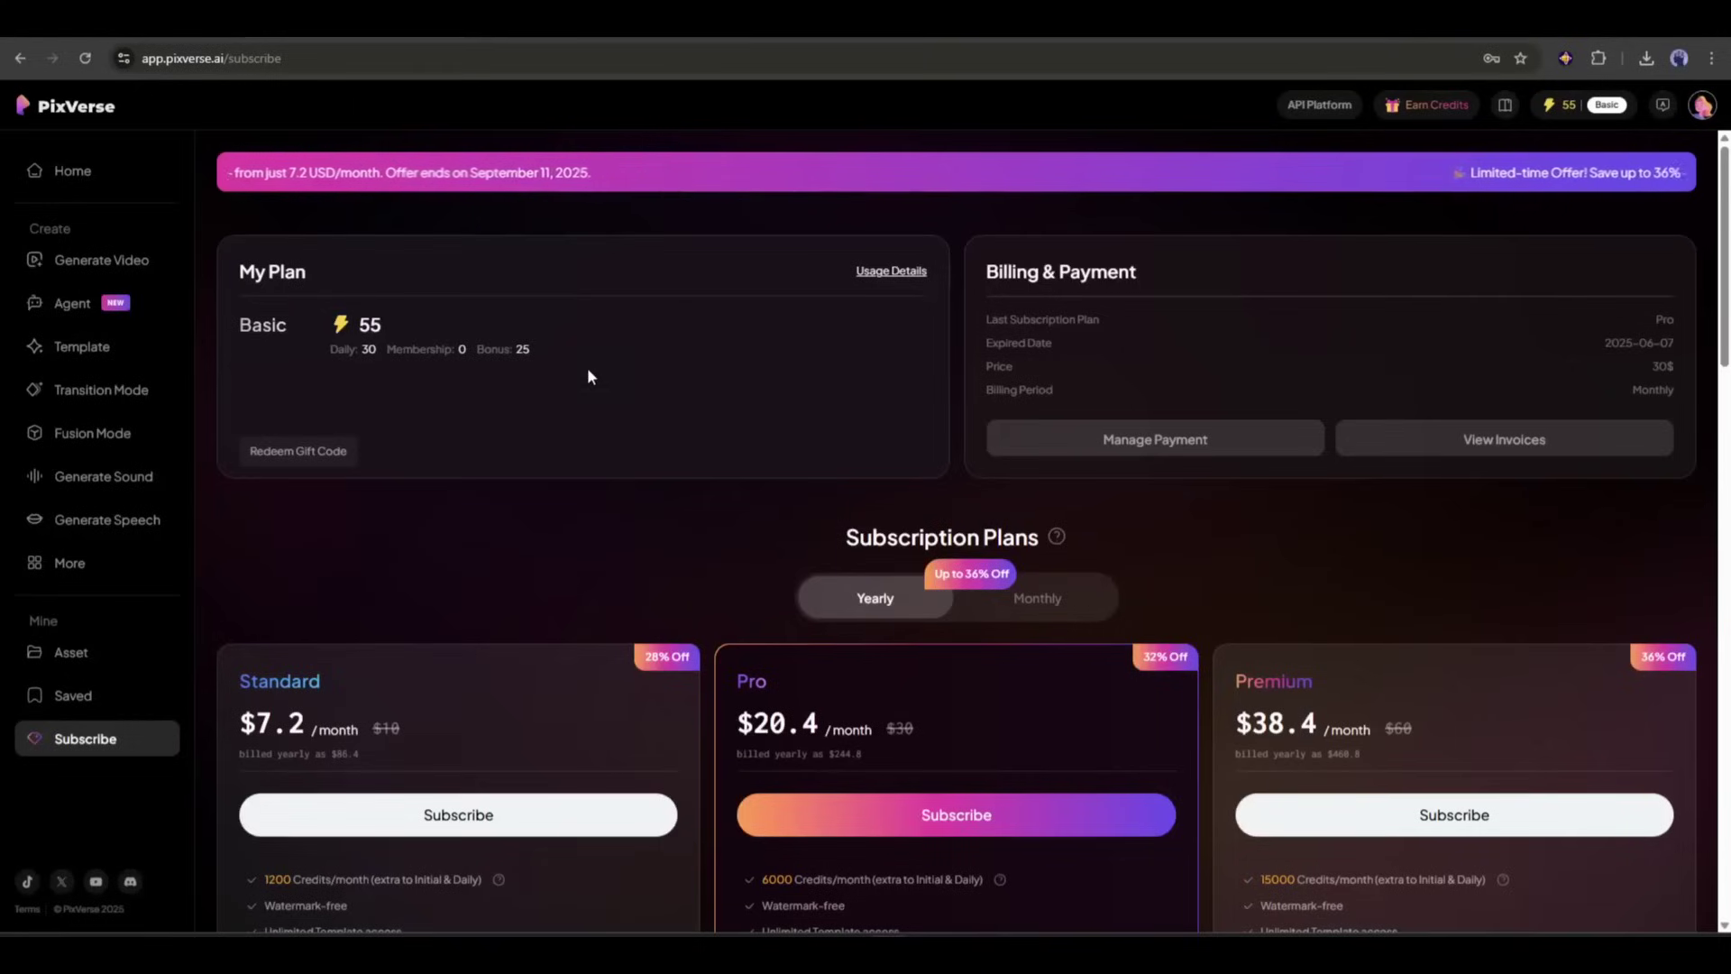
# - Scroll through the Basic, Standard, Pro and Premium subscription plan cards
pyautogui.scroll(-4, 583, 371)
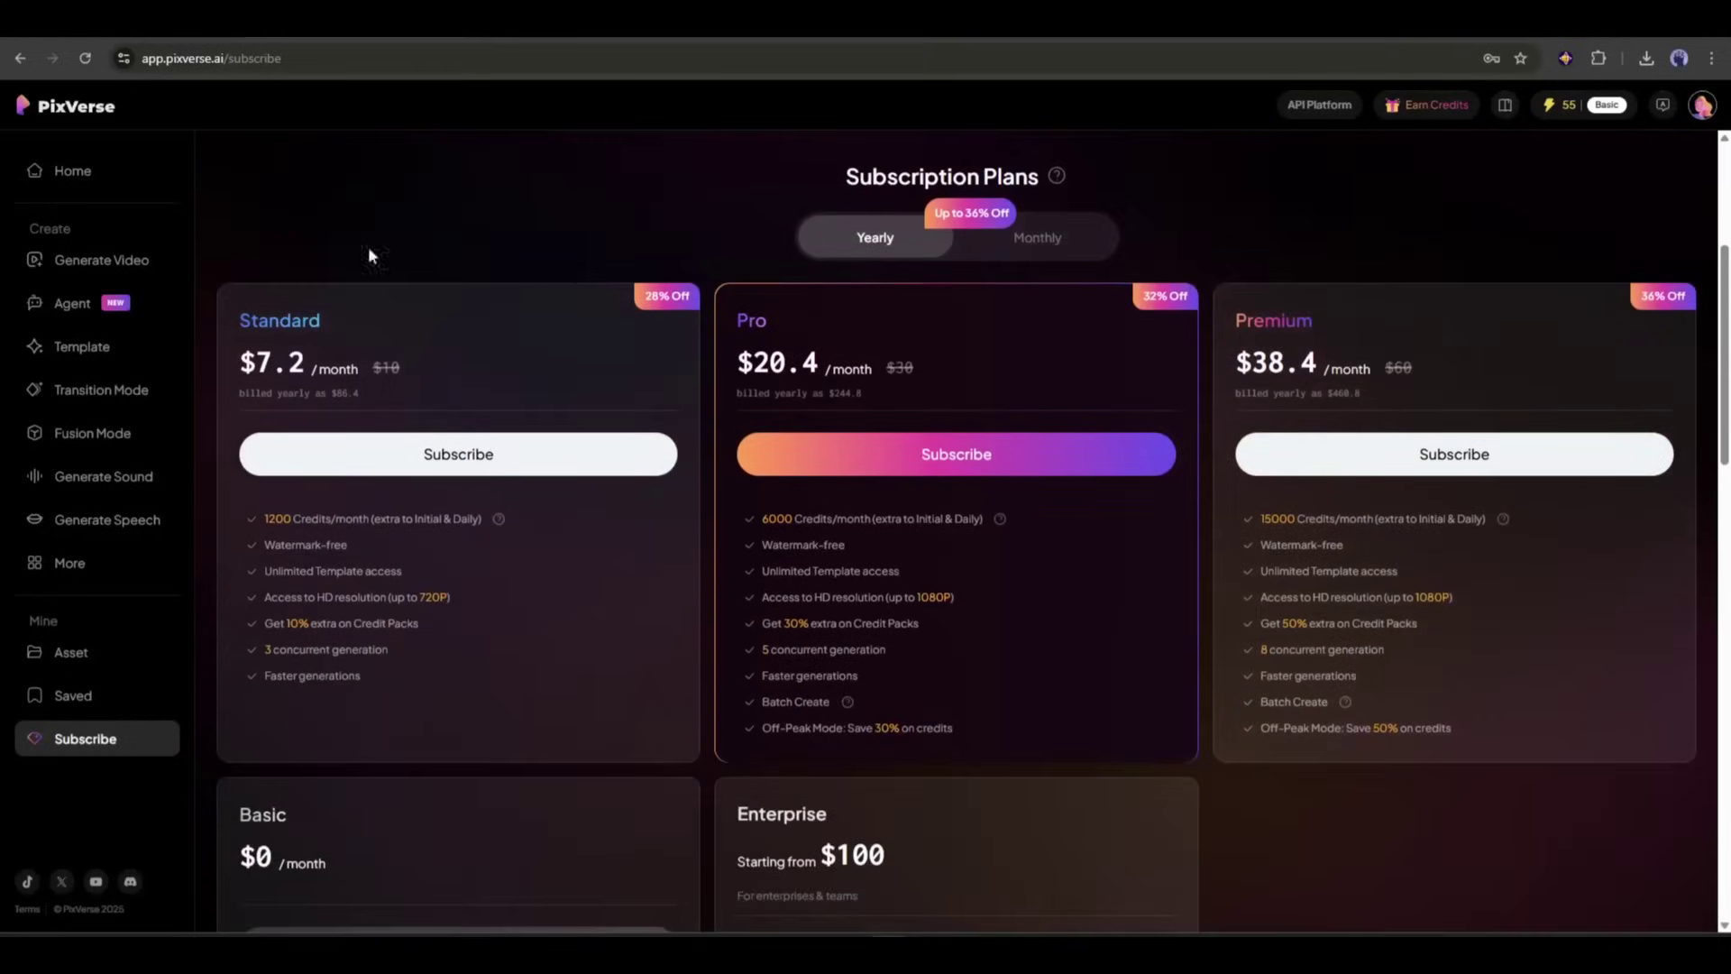
pyautogui.scroll(-3, 597, 346)
pyautogui.scroll(3, 706, 377)
pyautogui.scroll(-5, 902, 307)
pyautogui.scroll(6, 864, 305)
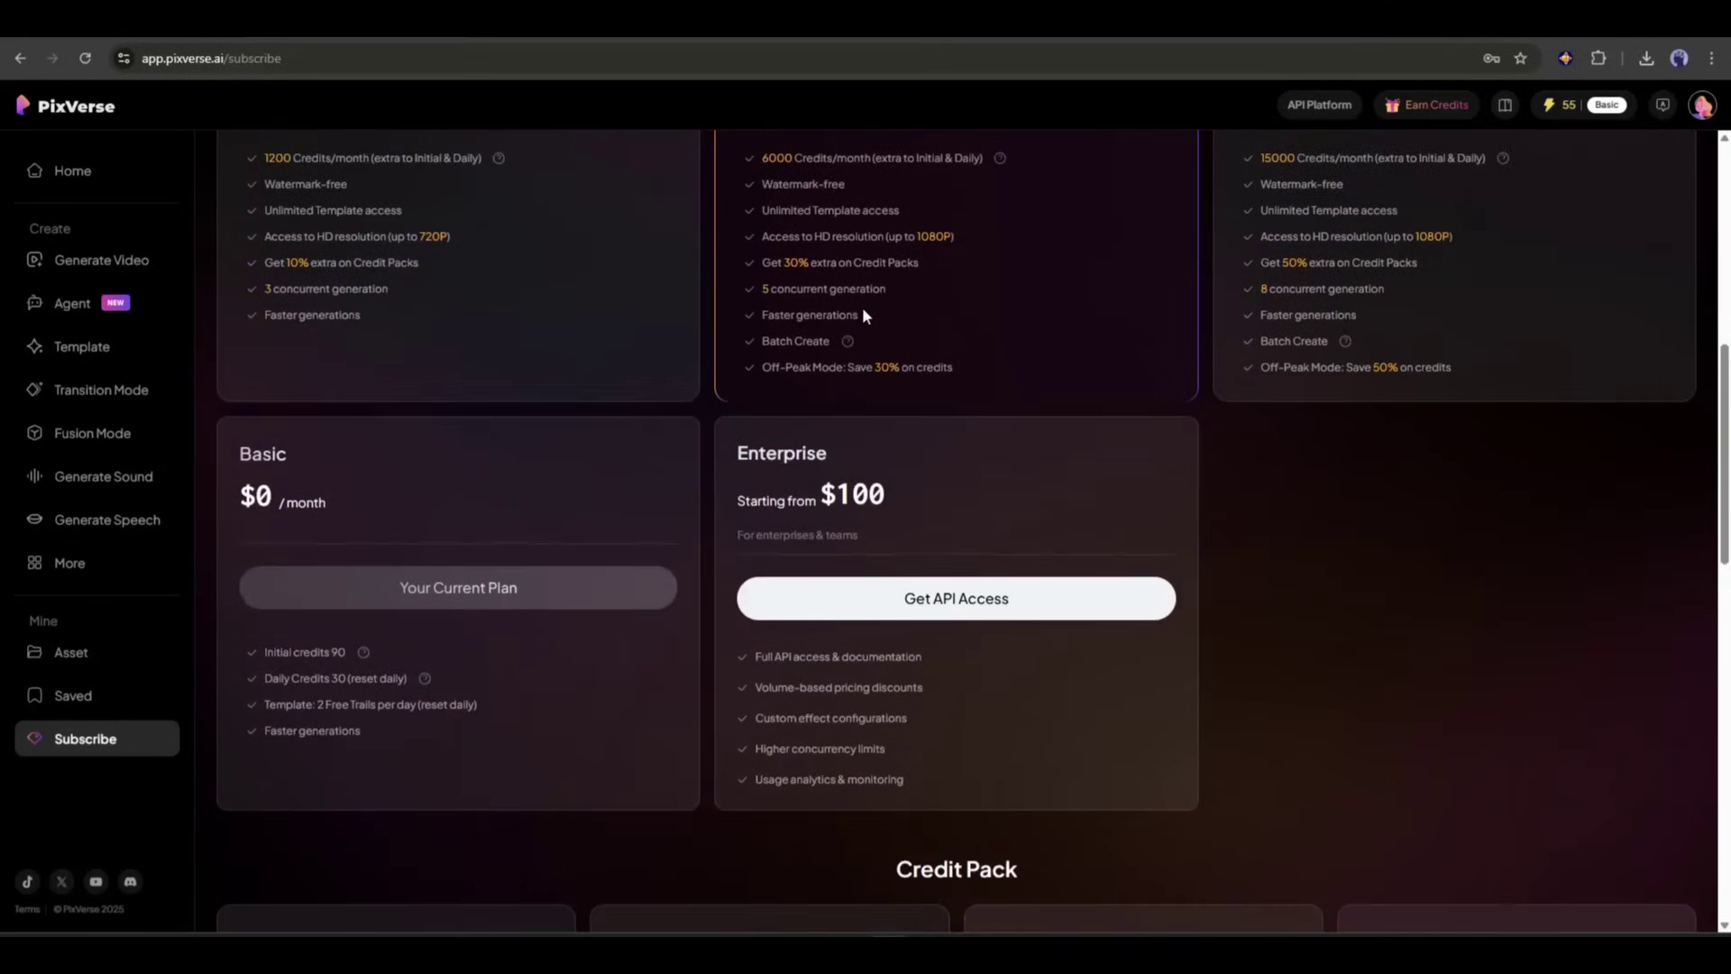
pyautogui.scroll(1, 787, 300)
pyautogui.scroll(-1, 890, 312)
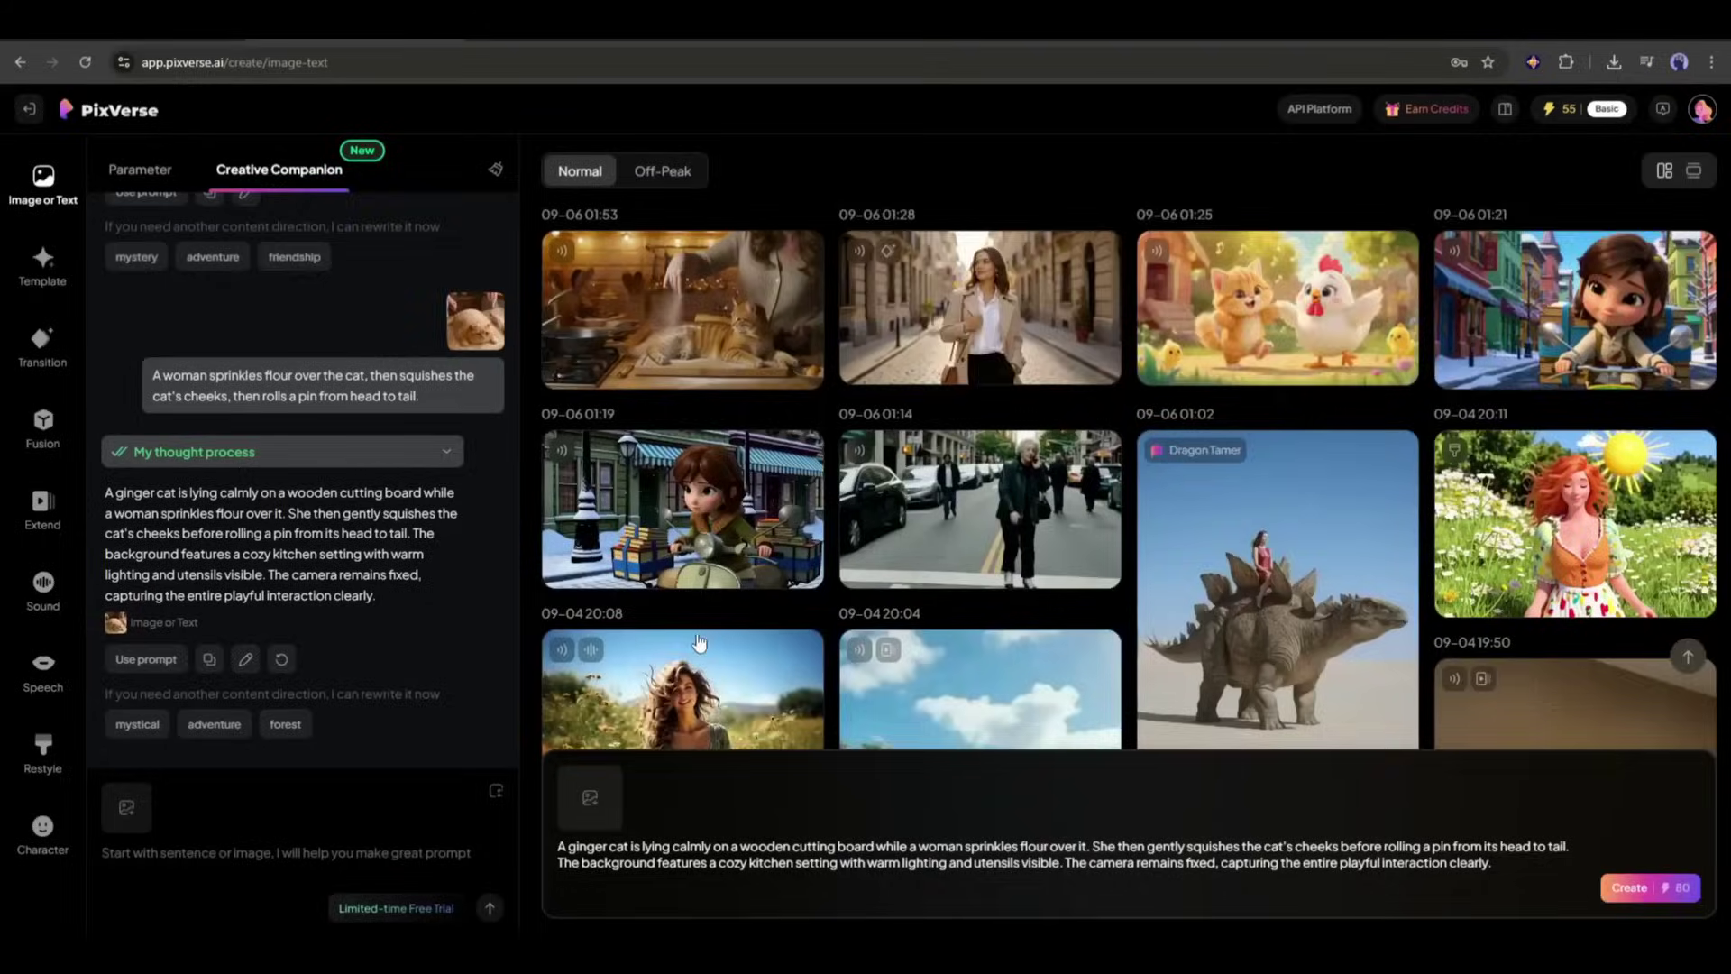
pyautogui.scroll(-15, 671, 613)
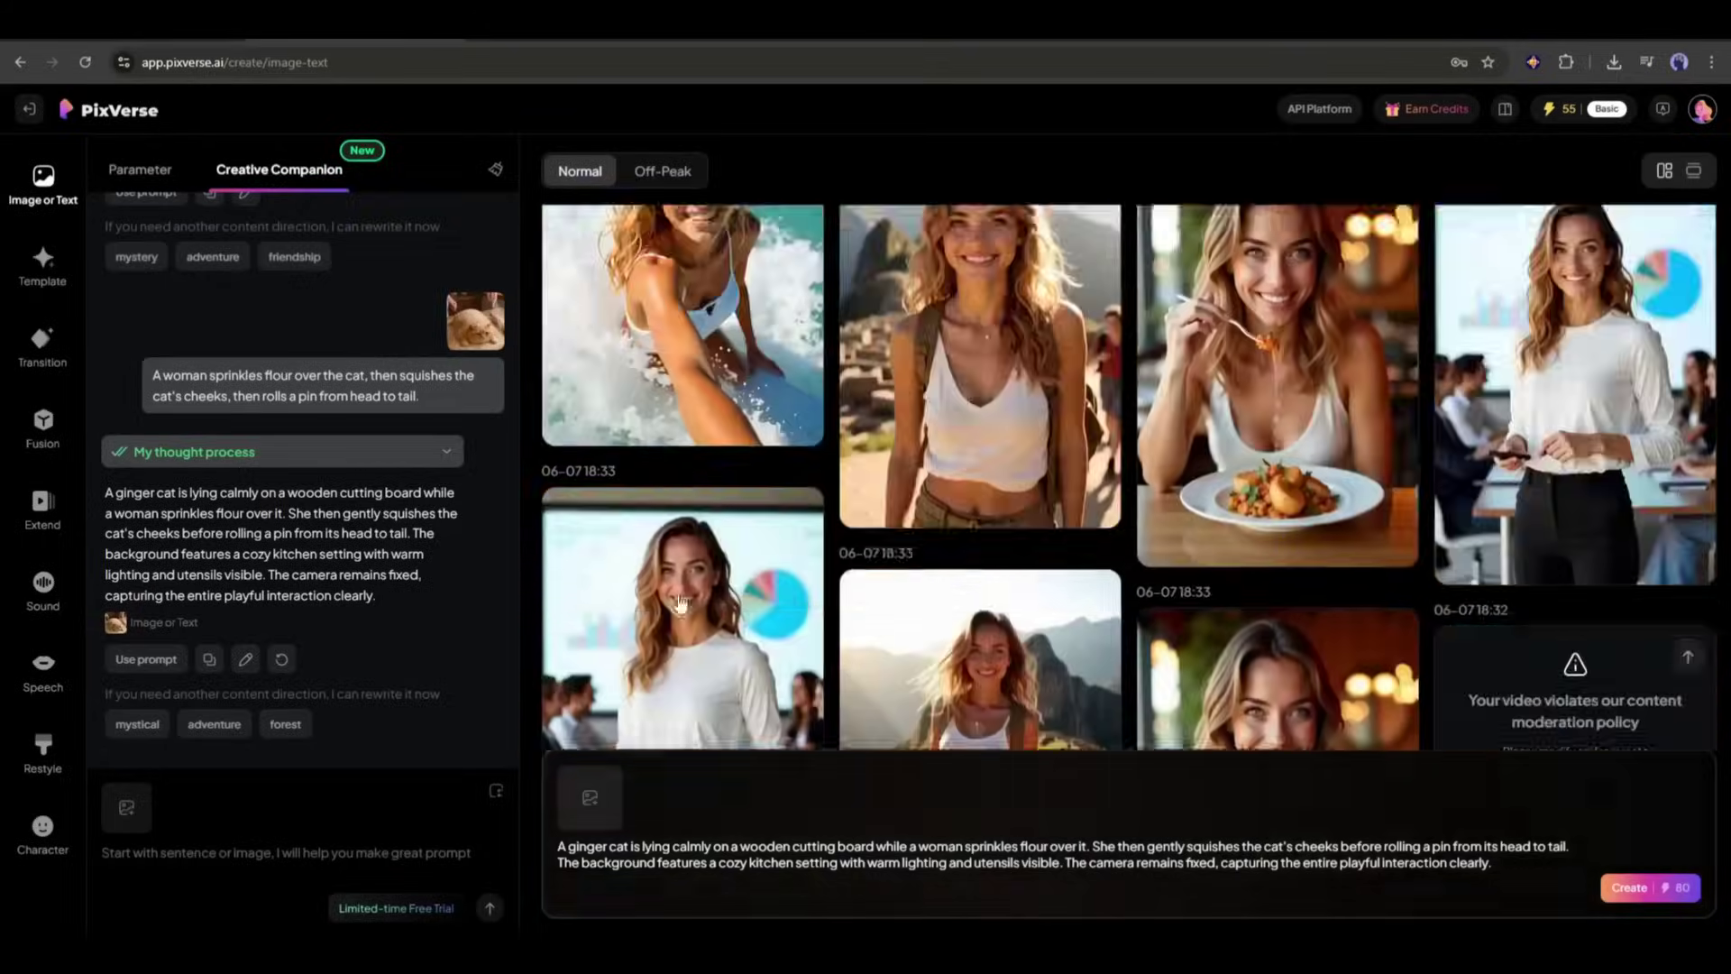